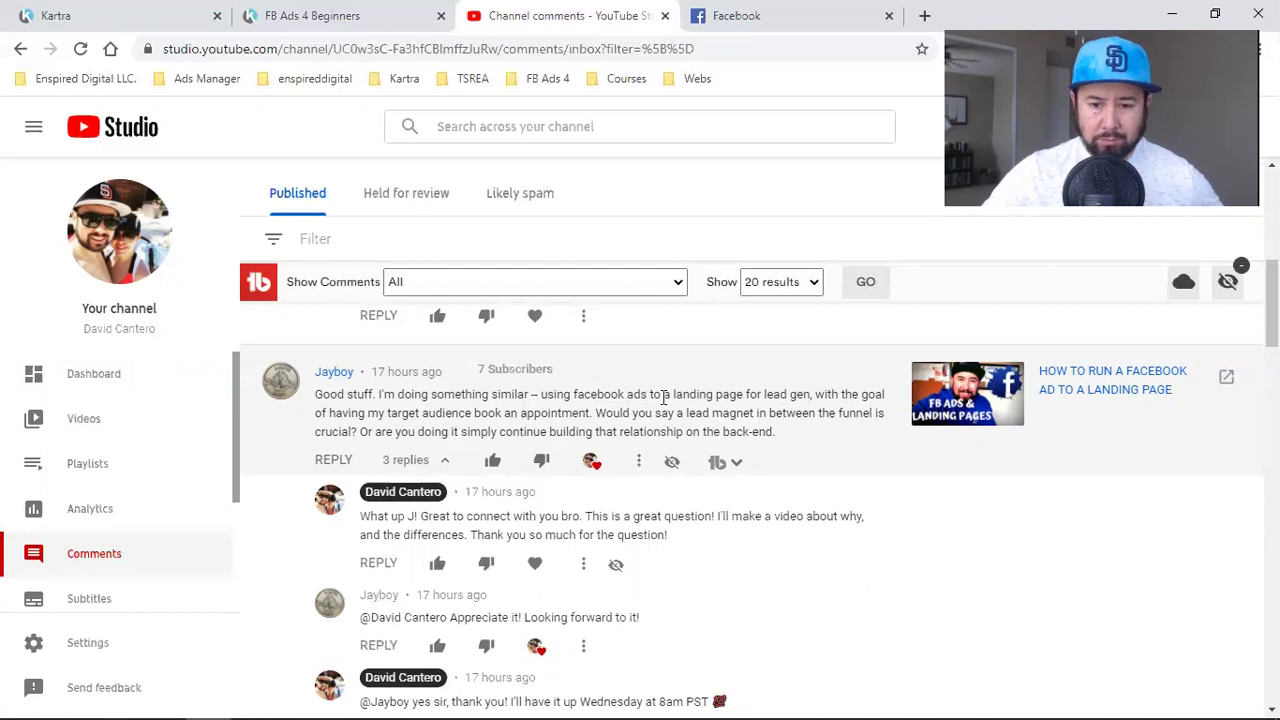
Highlight the part of the viewer's comment about using Facebook ads to a landing page to get the target audience to book an appointment
left_click_drag(541, 394, 590, 412)
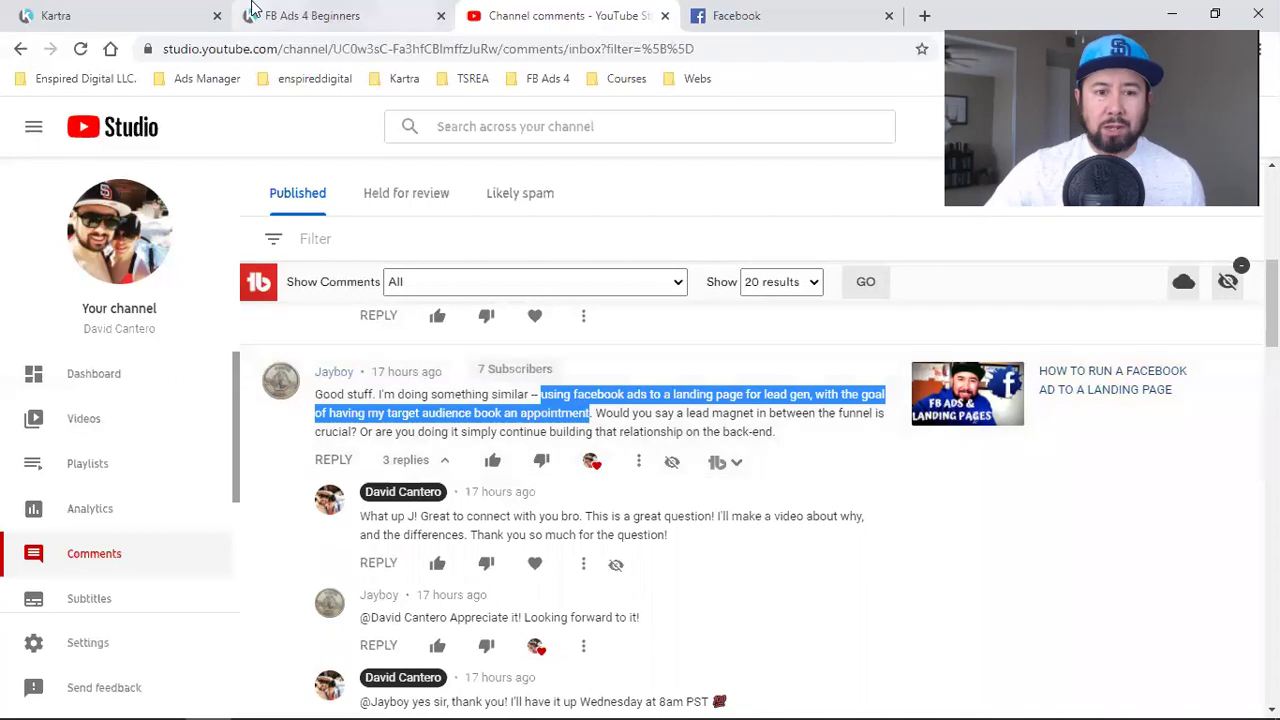
Switch to Kartra and filter the pages list to the TSREA Book category
left_click(105, 14)
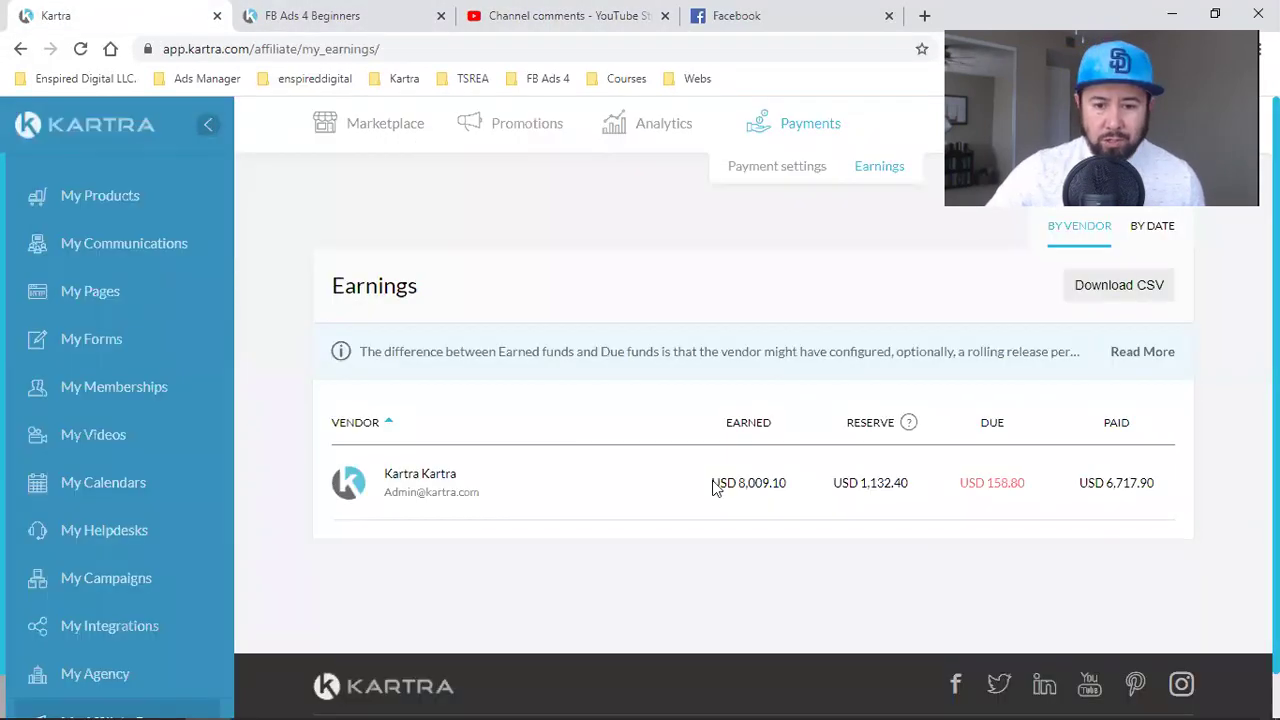
left_click(120, 386)
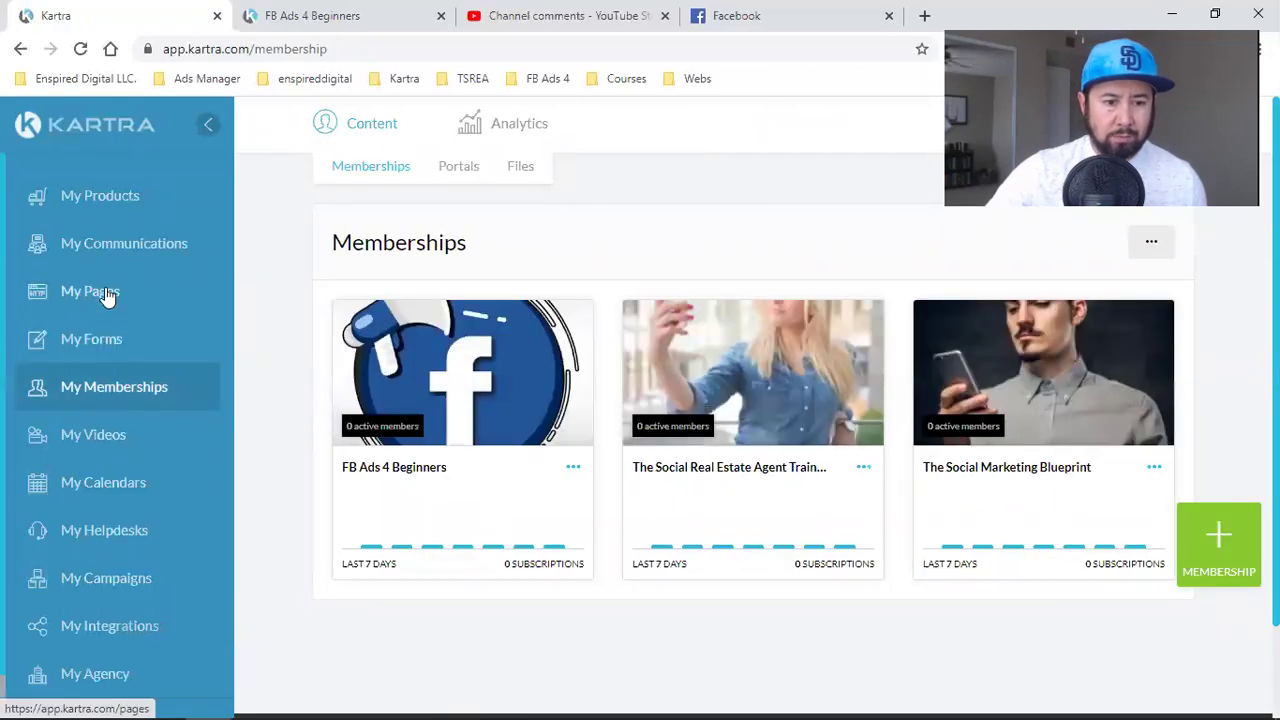
left_click(104, 291)
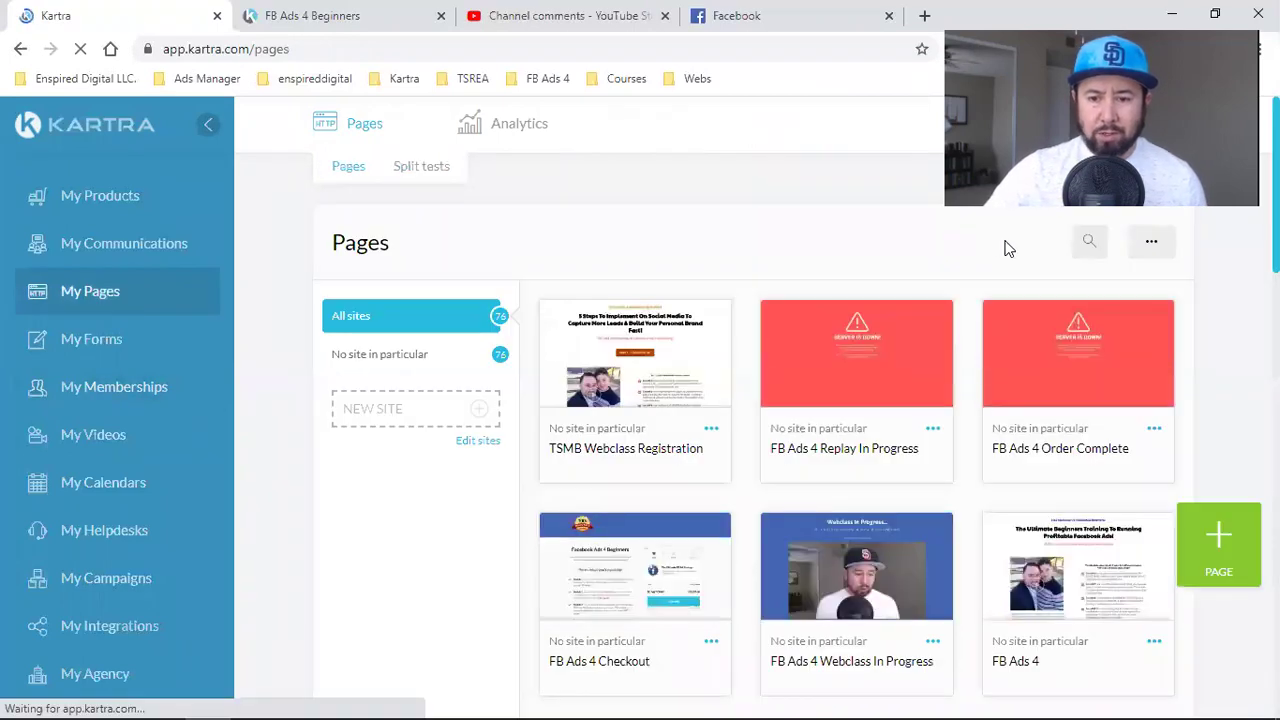
left_click(1014, 248)
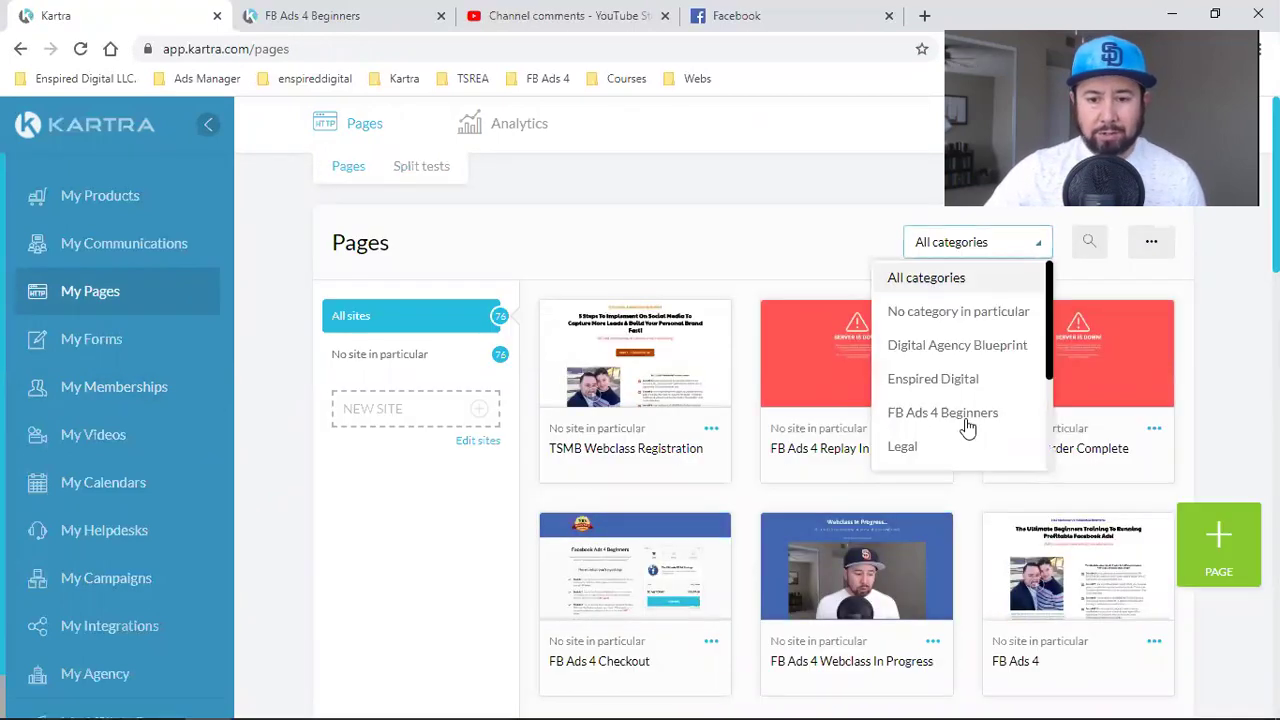
scroll(966, 425, "down", 3)
left_click(955, 388)
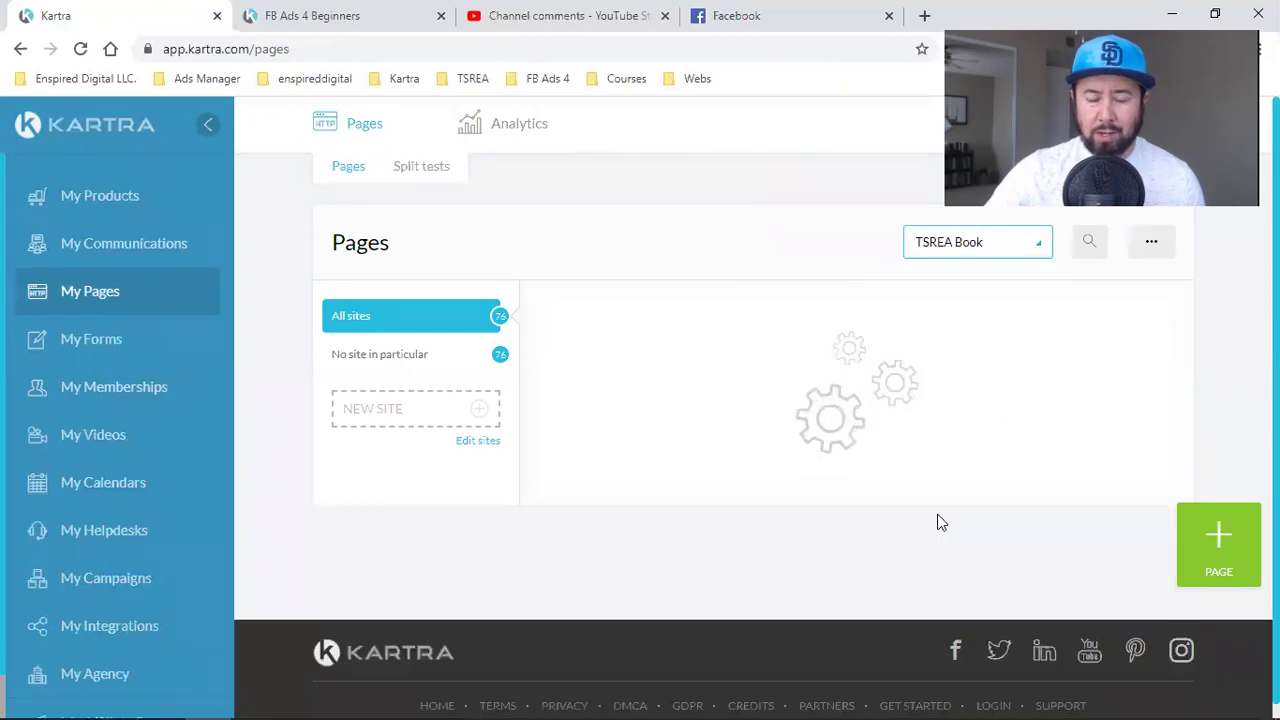
Preview the FREE Book landing page and return to the viewer's comment in YouTube Studio
scroll(733, 424, "down", 2)
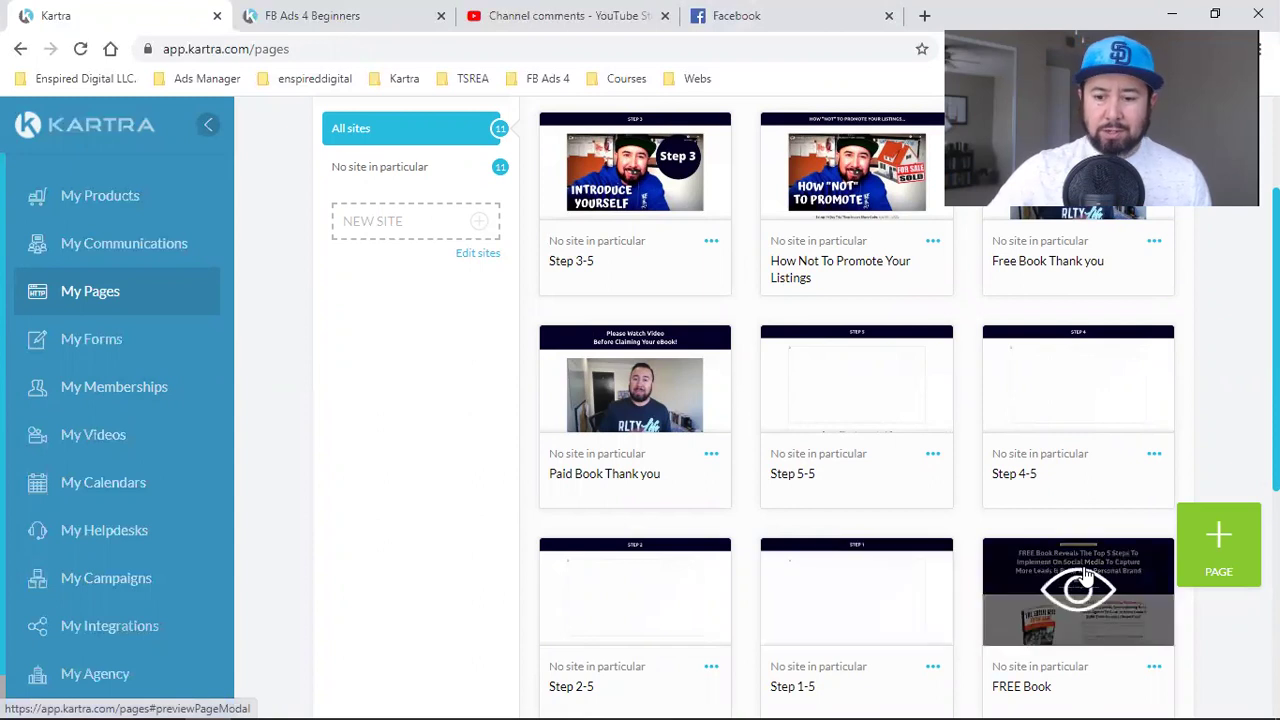
left_click(1078, 590)
scroll(733, 443, "down", 1)
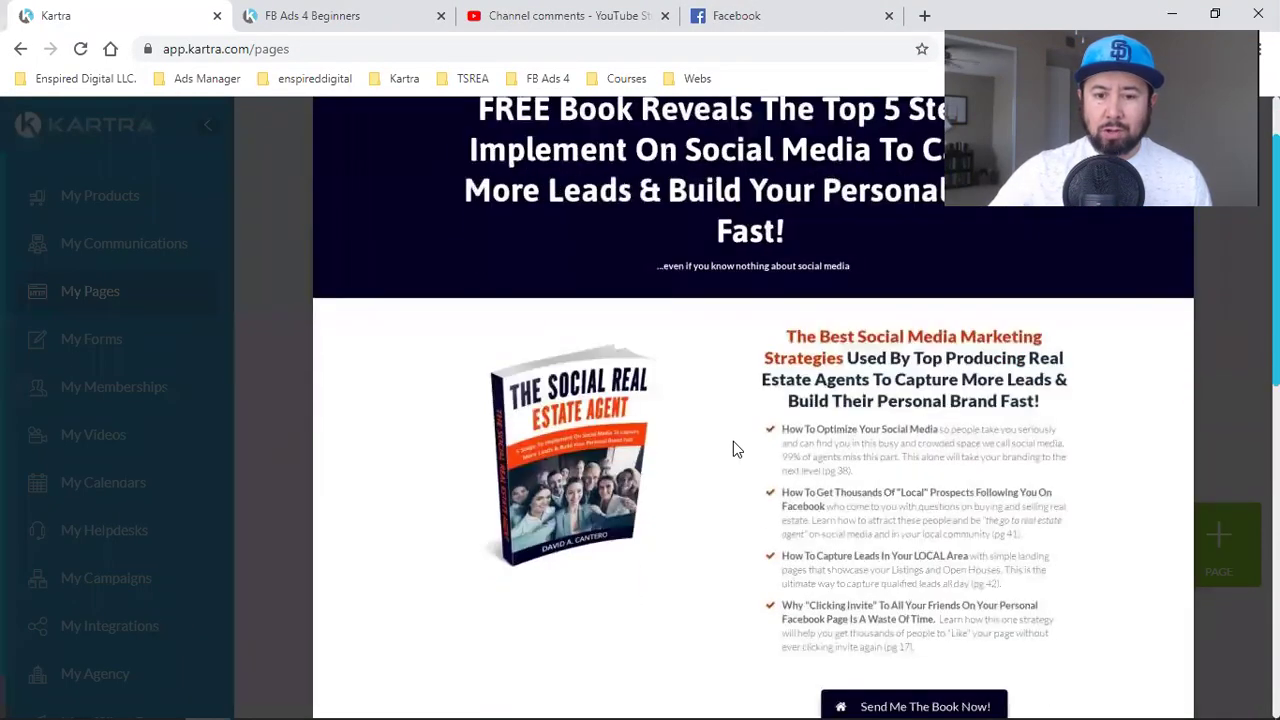
scroll(733, 452, "up", 1)
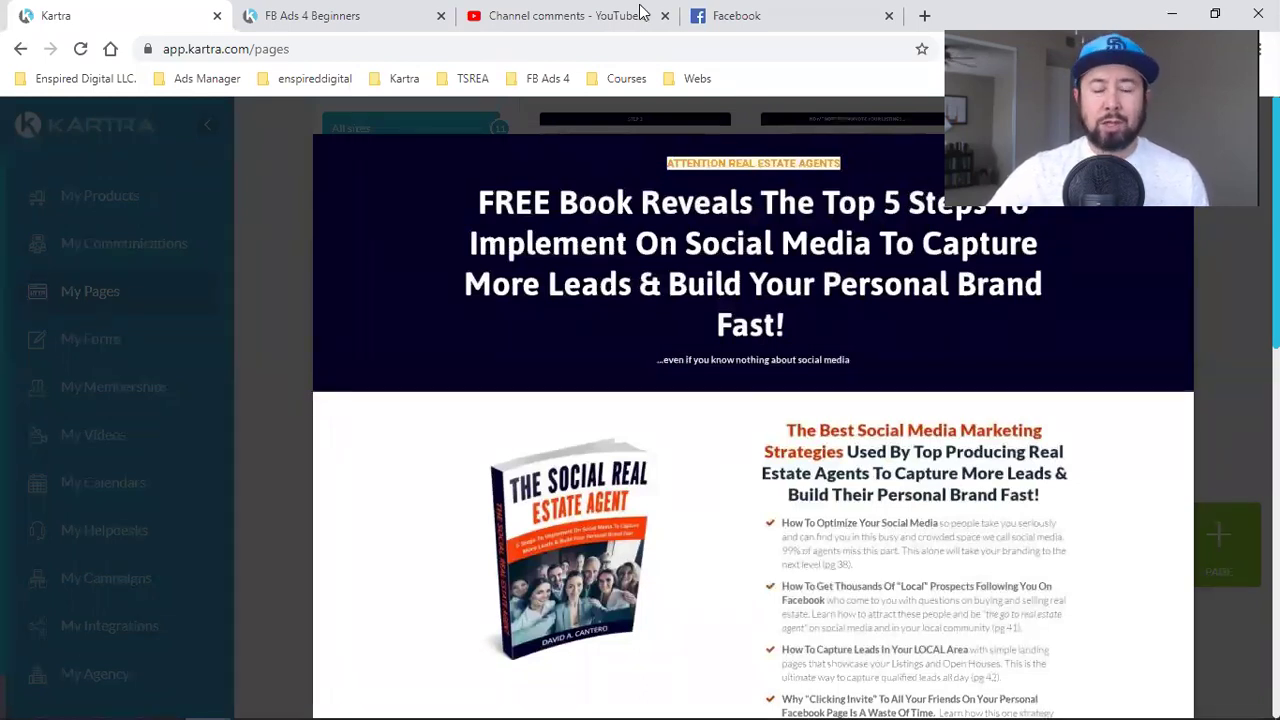
left_click(548, 8)
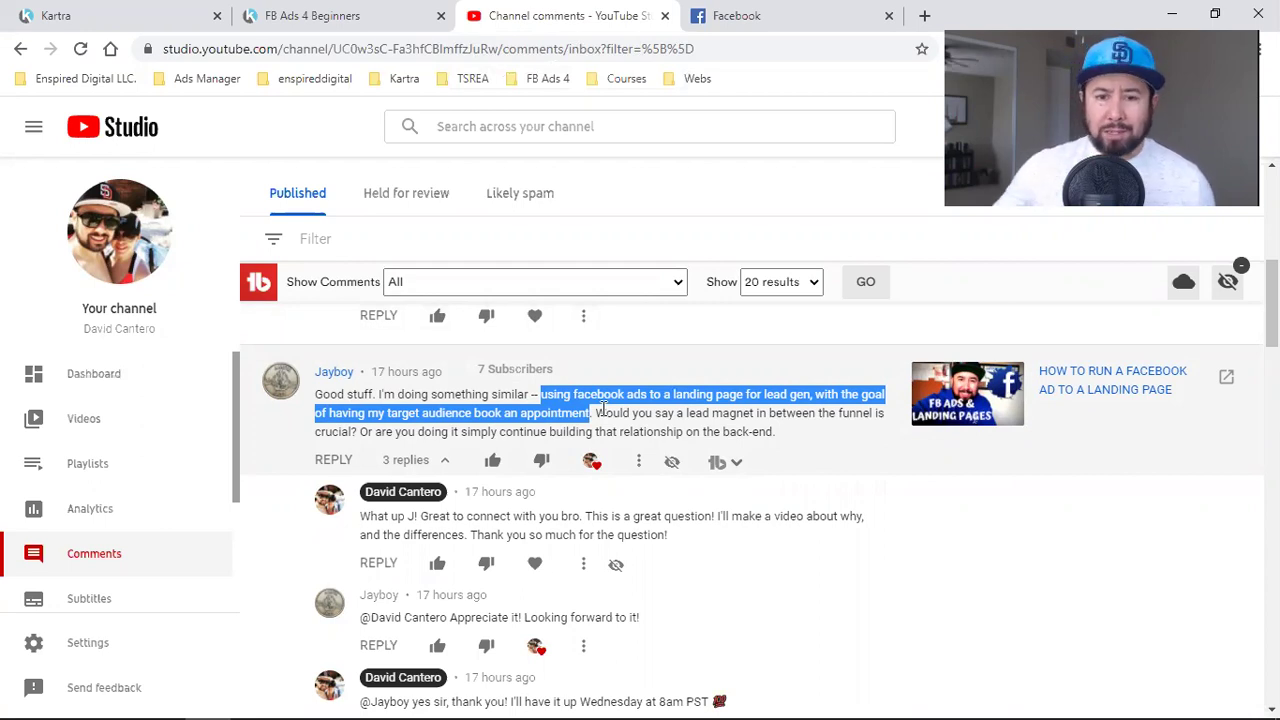
Switch to Facebook, find the sponsored webinar post about selling digital products in the news feed, and expand its full text
left_click(730, 15)
scroll(760, 530, "down", 2)
scroll(767, 533, "down", 2)
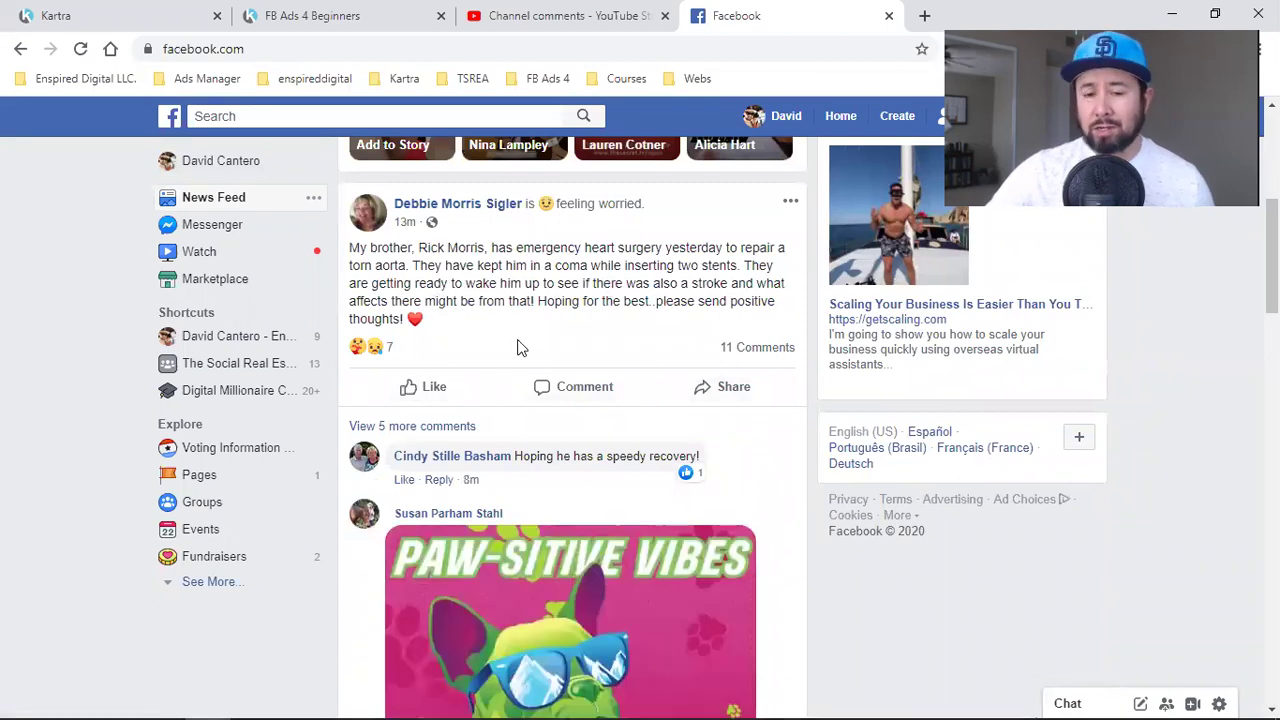
scroll(517, 347, "down", 6)
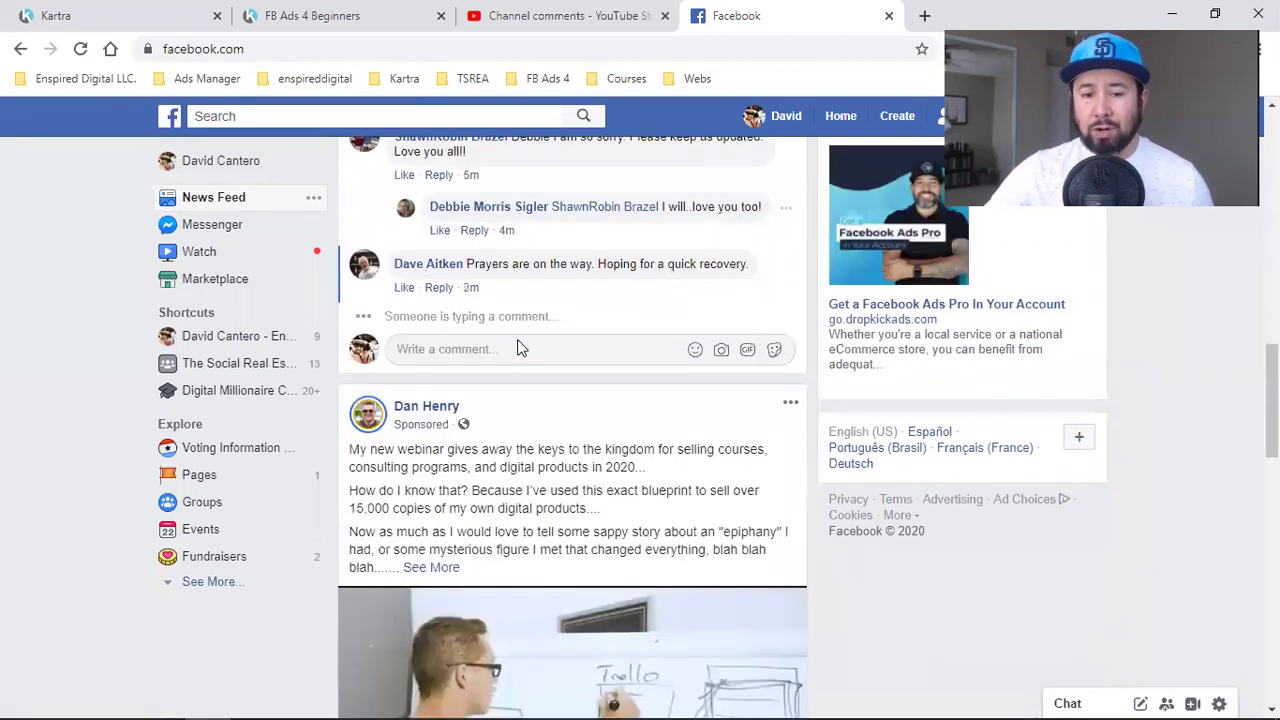
scroll(517, 347, "down", 1)
left_click_drag(402, 274, 537, 378)
scroll(537, 378, "down", 1)
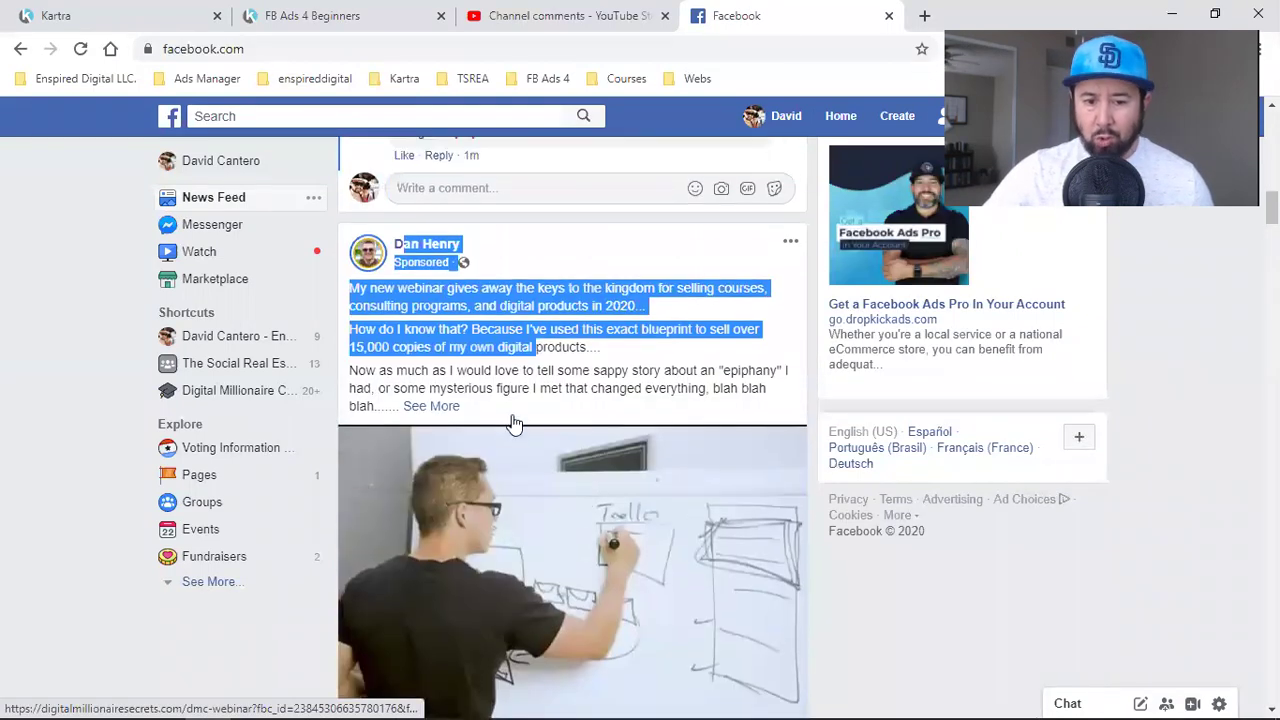
left_click(572, 370)
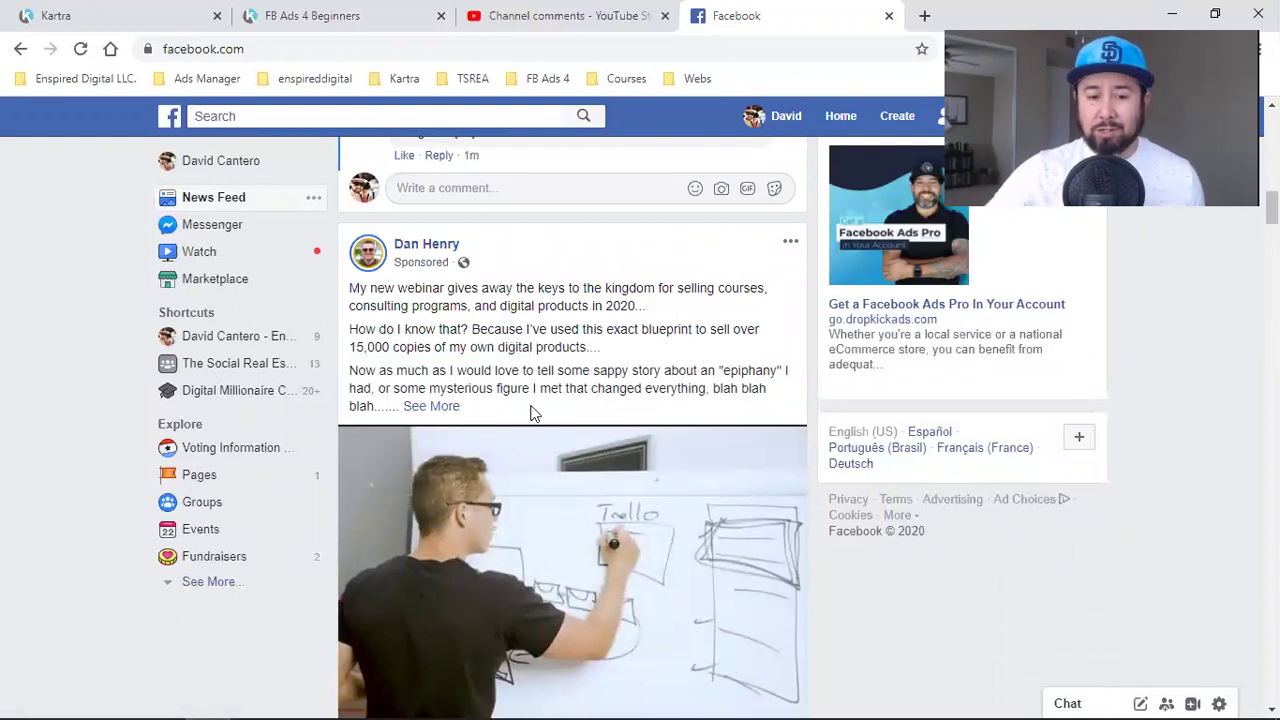
left_click(443, 408)
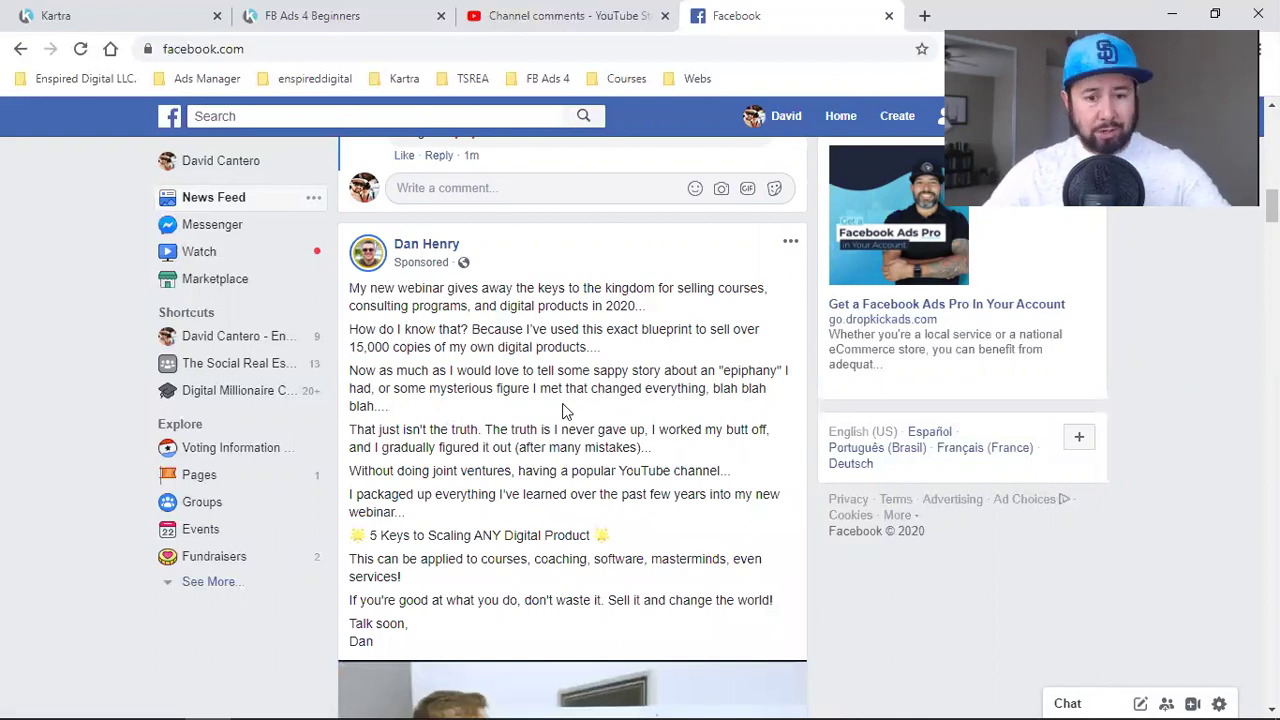
Examine the expanded webinar ad's story text and the whiteboard image beneath it
left_click_drag(396, 306, 580, 500)
left_click(476, 362)
left_click_drag(376, 292, 616, 516)
left_click(616, 427)
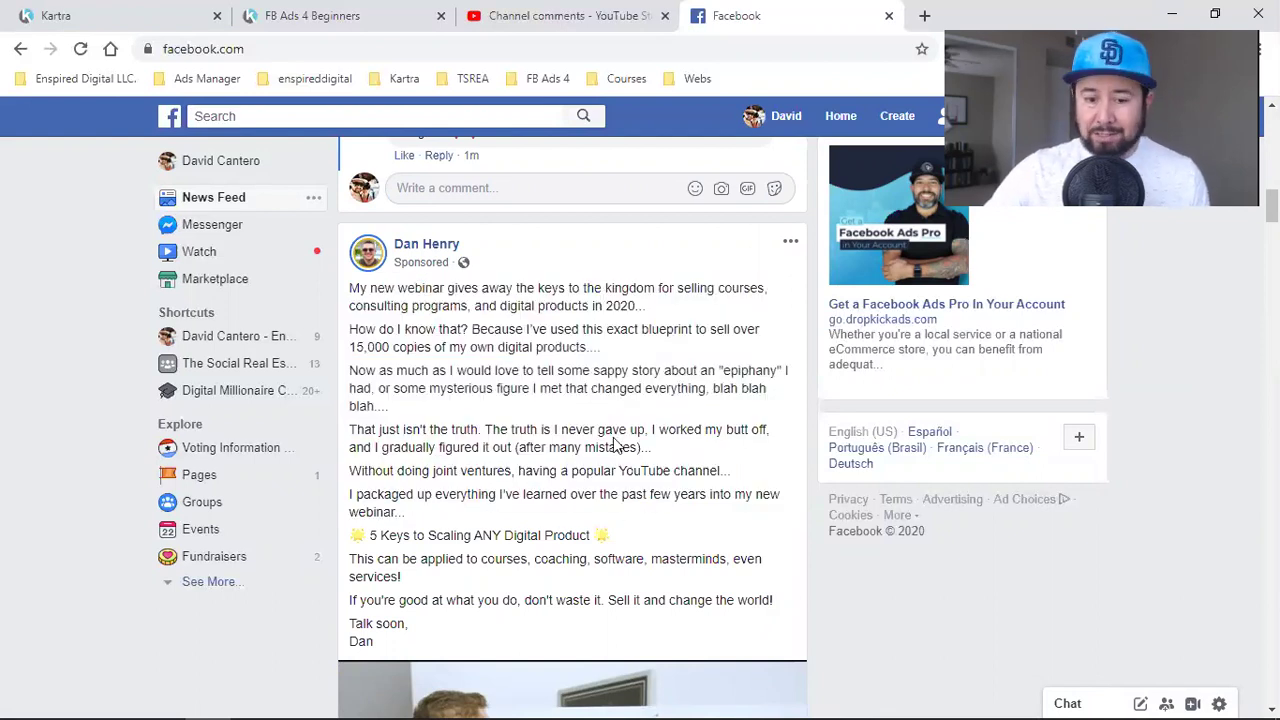
scroll(615, 440, "down", 4)
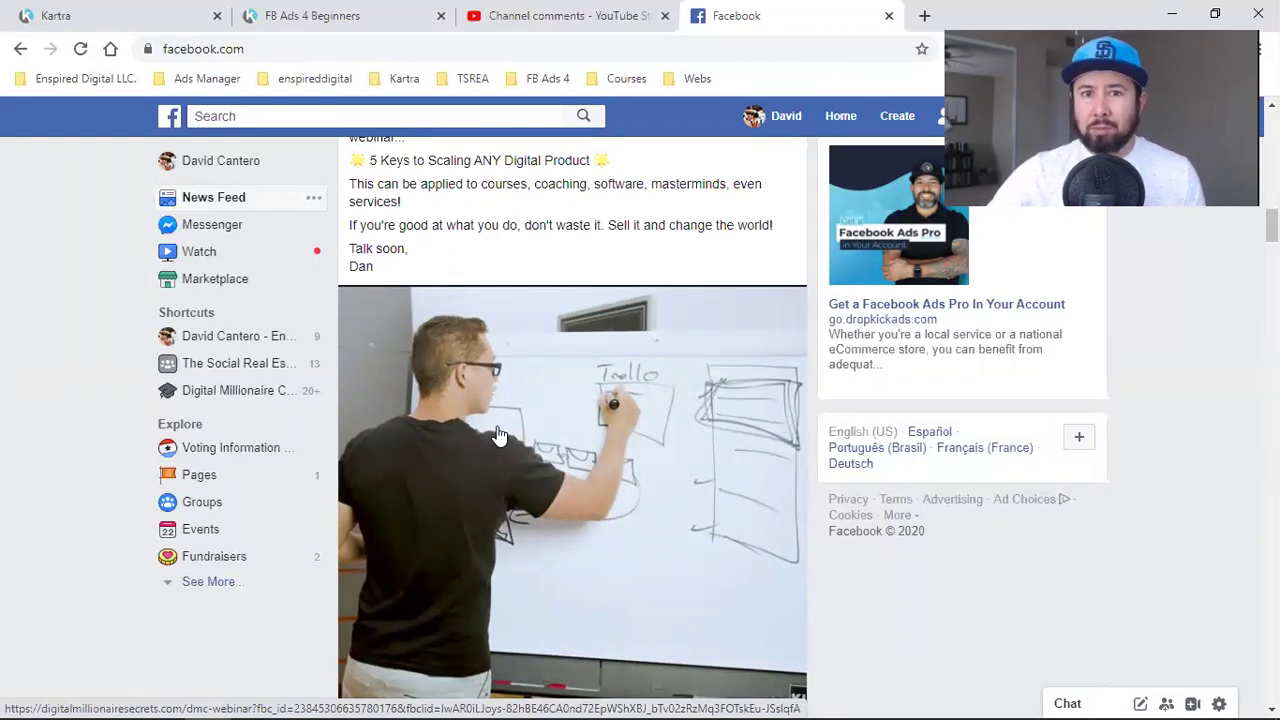
scroll(500, 436, "up", 4)
scroll(509, 492, "down", 1)
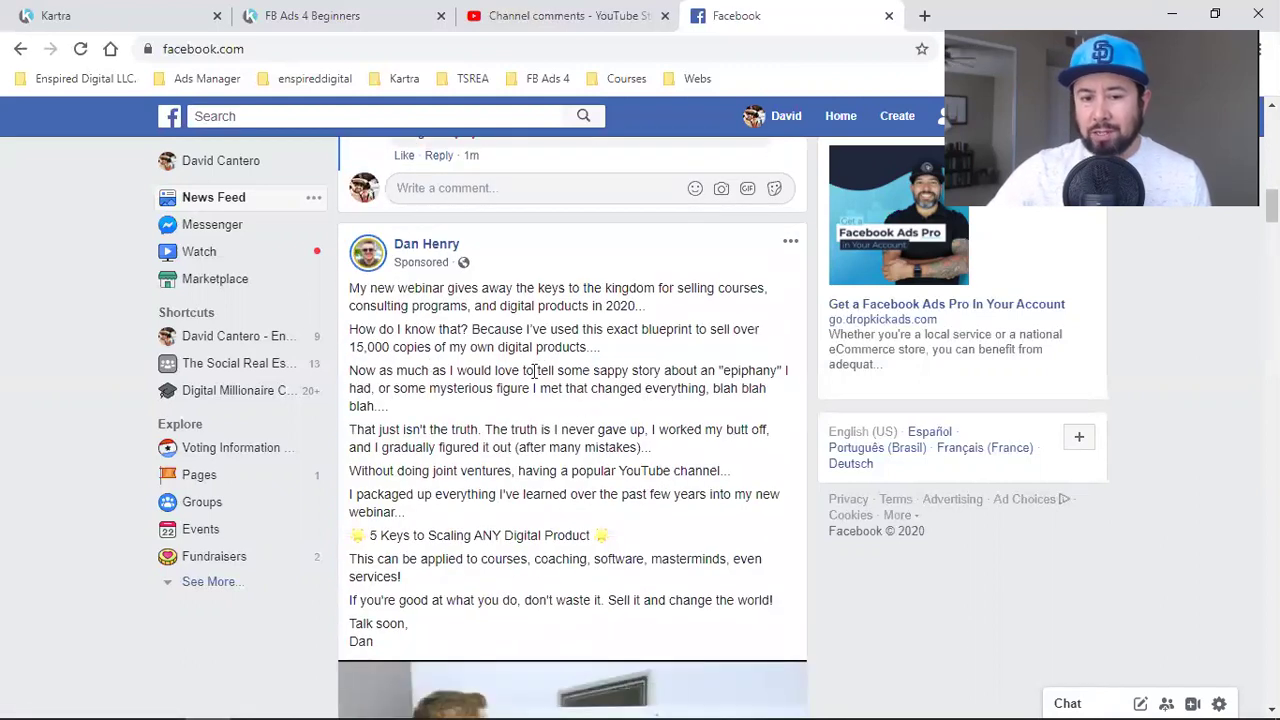
Reread the ad copy from the claim about digital products sold through the "5 Keys to Scaling ANY Digital Product" offer
left_click_drag(420, 329, 562, 491)
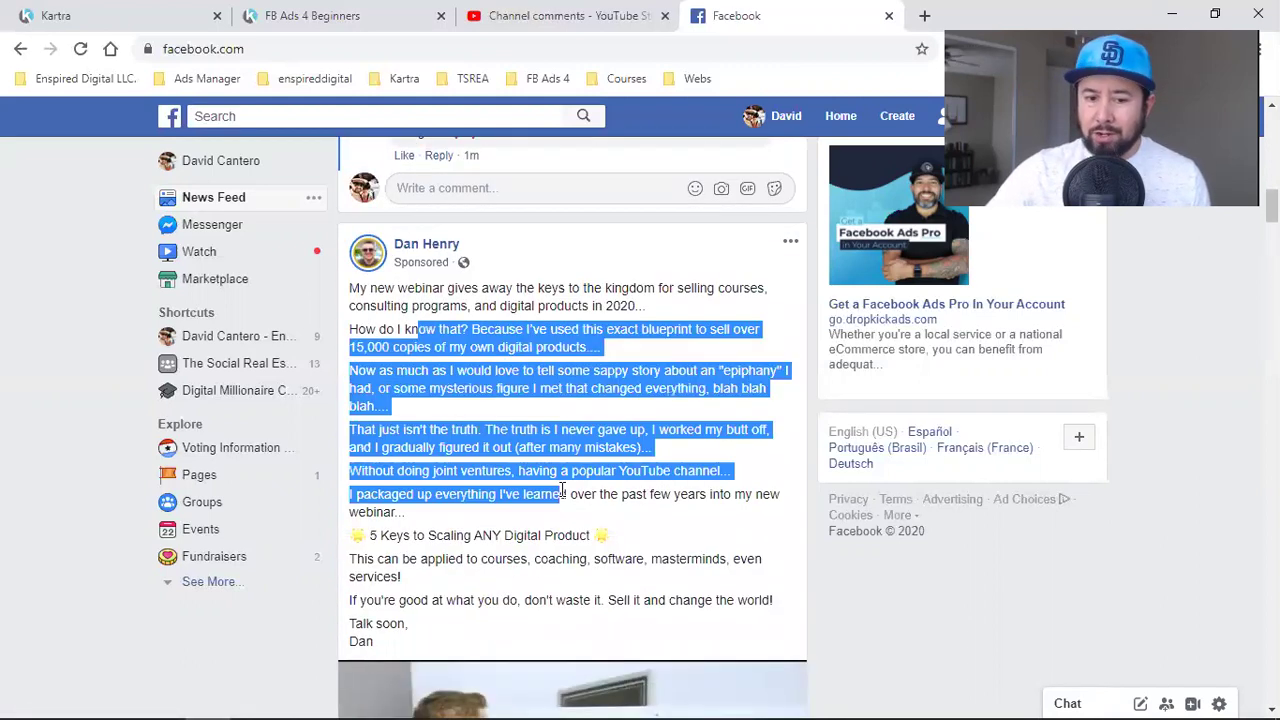
left_click(602, 448)
scroll(602, 448, "down", 1)
scroll(620, 430, "down", 1)
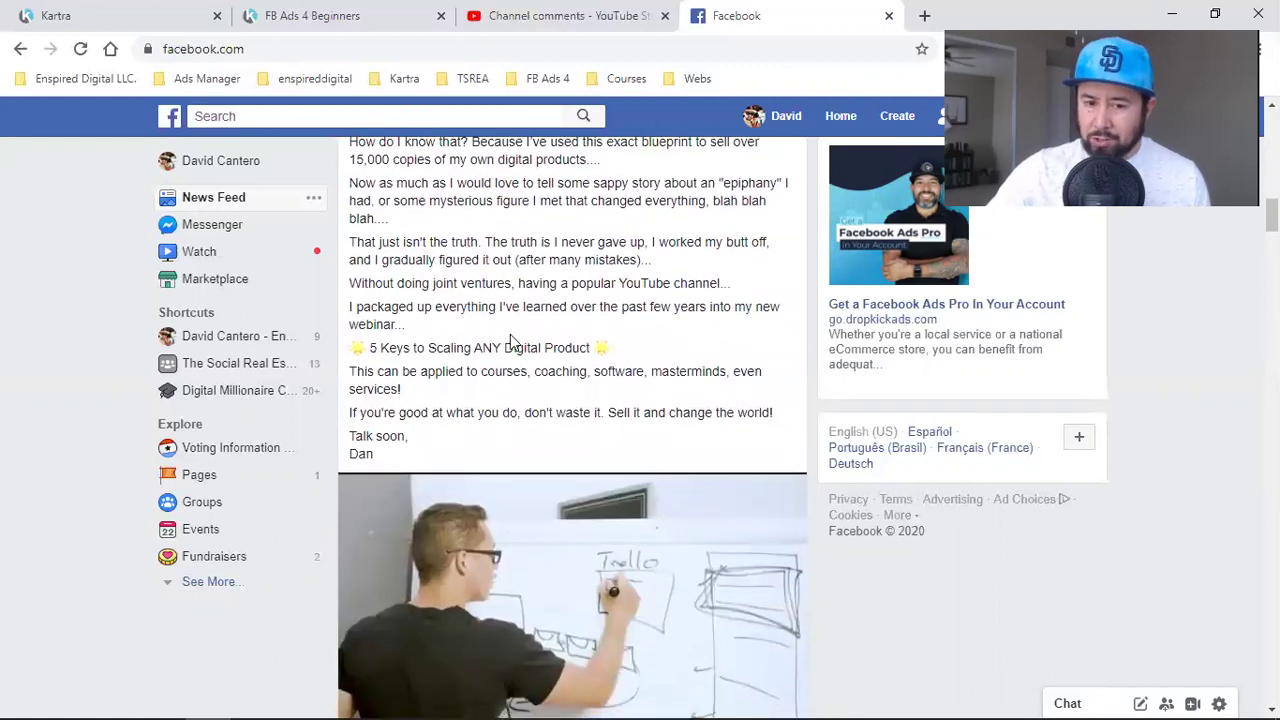
scroll(700, 400, "down", 2)
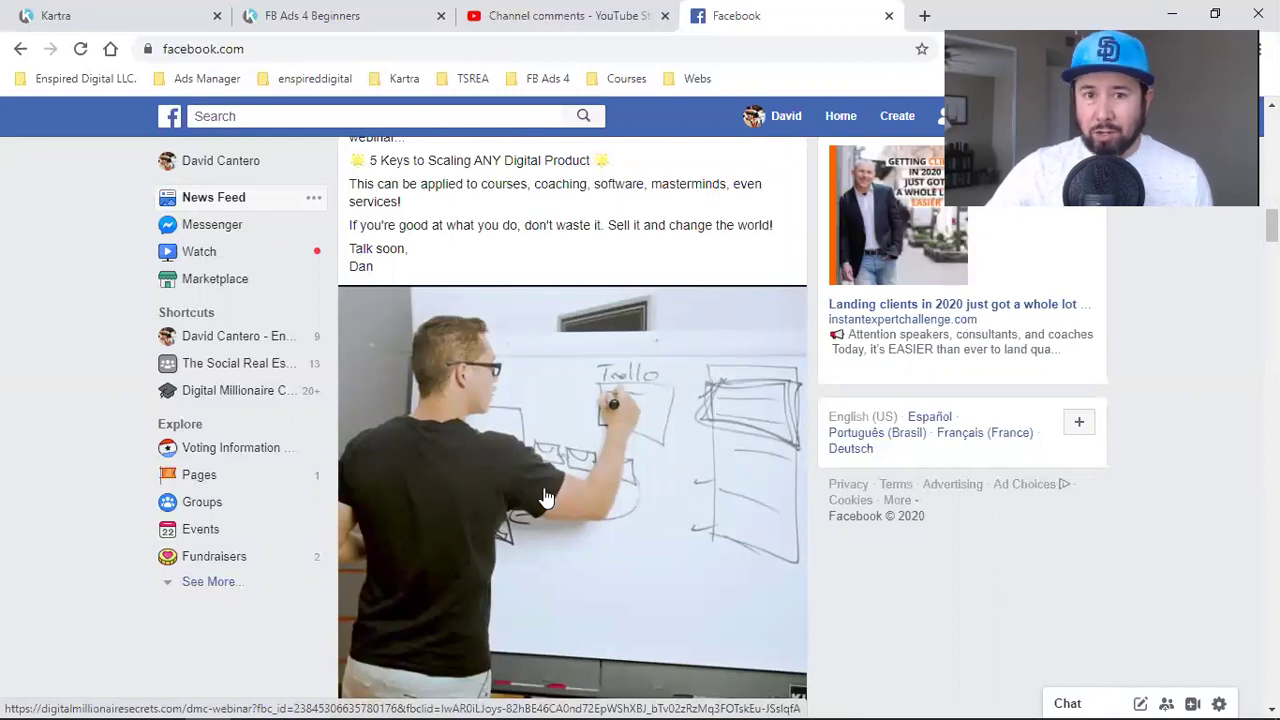
scroll(545, 497, "up", 3)
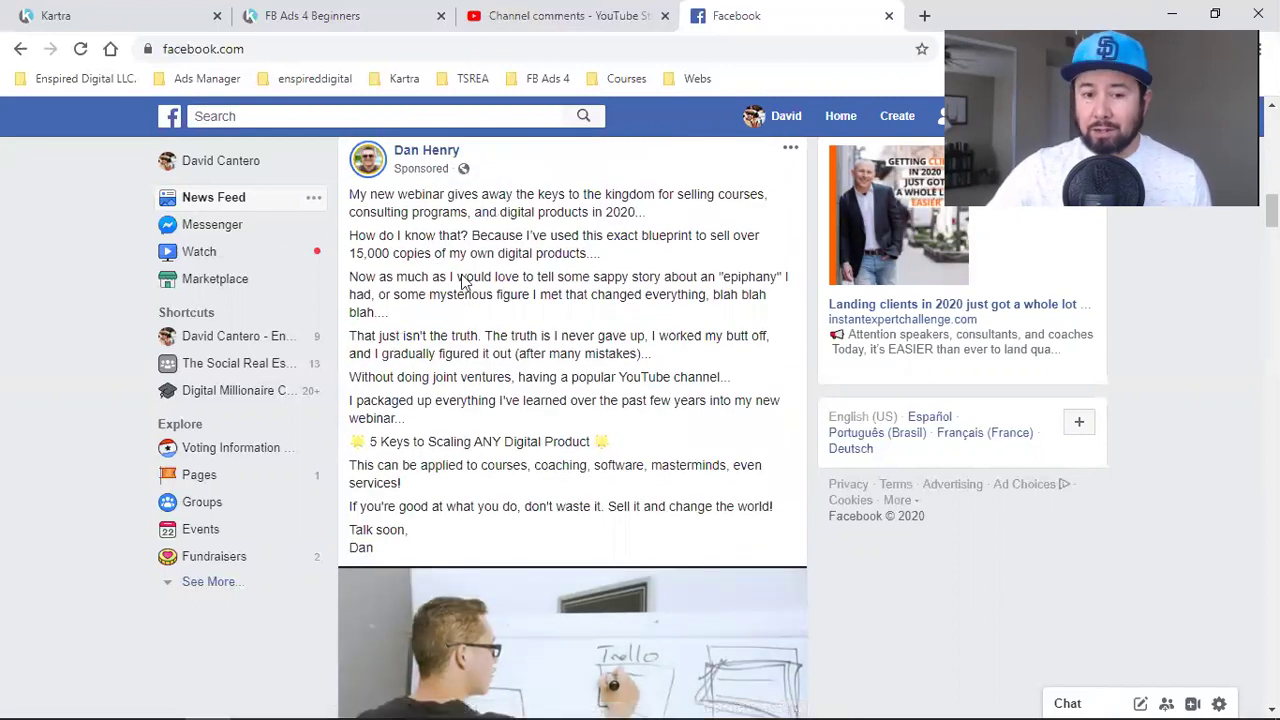
left_click_drag(432, 277, 595, 437)
left_click(593, 354)
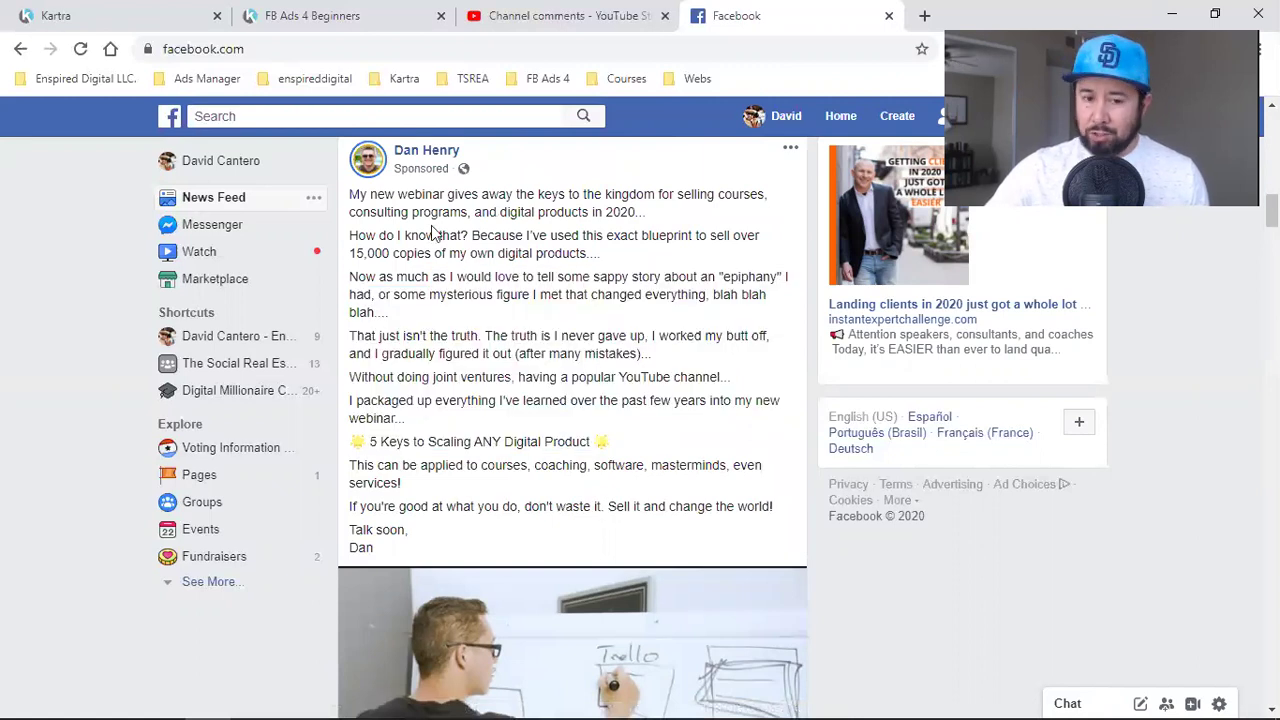
left_click_drag(432, 232, 672, 449)
left_click(669, 399)
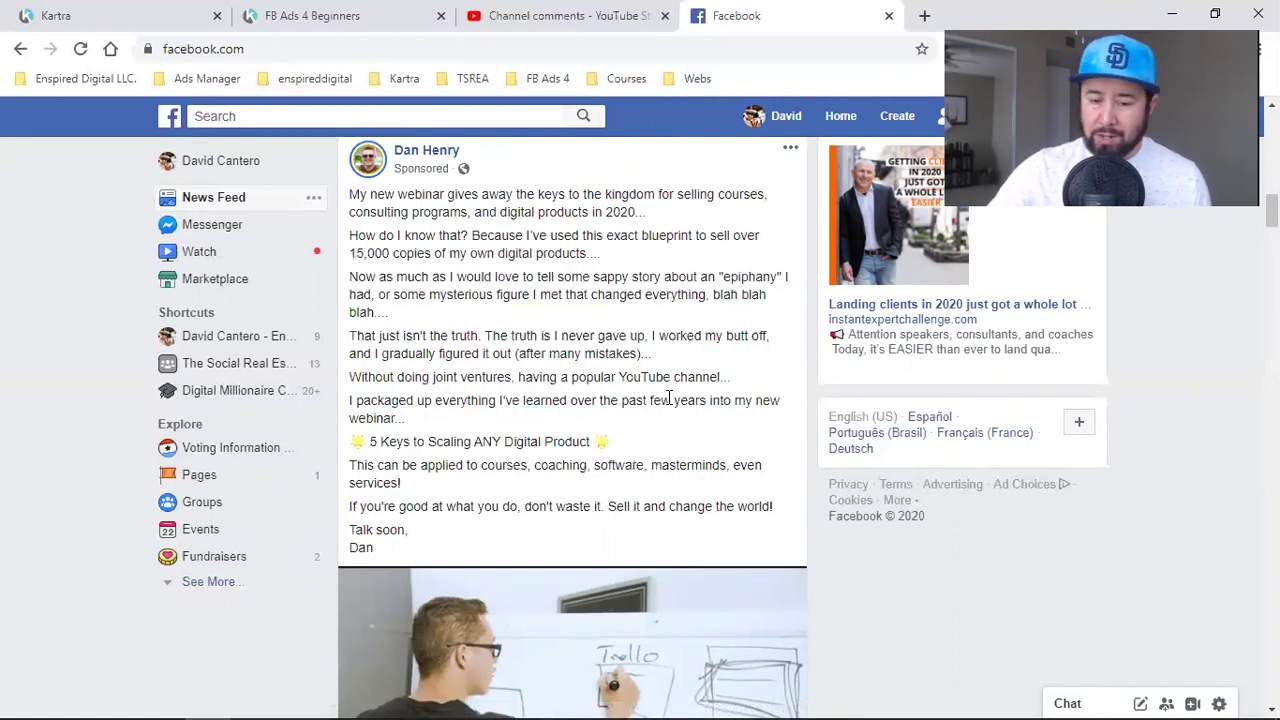
scroll(669, 399, "up", 1)
left_click_drag(441, 339, 529, 467)
scroll(529, 467, "down", 3)
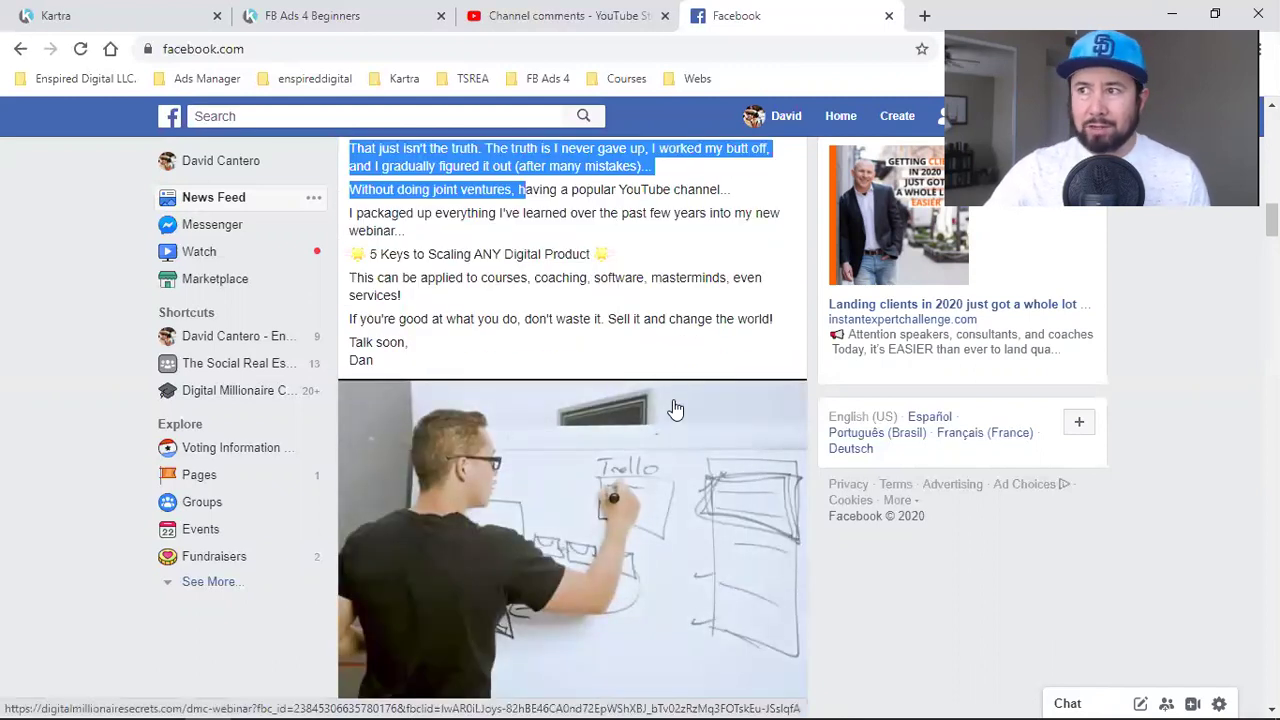
scroll(675, 409, "down", 1)
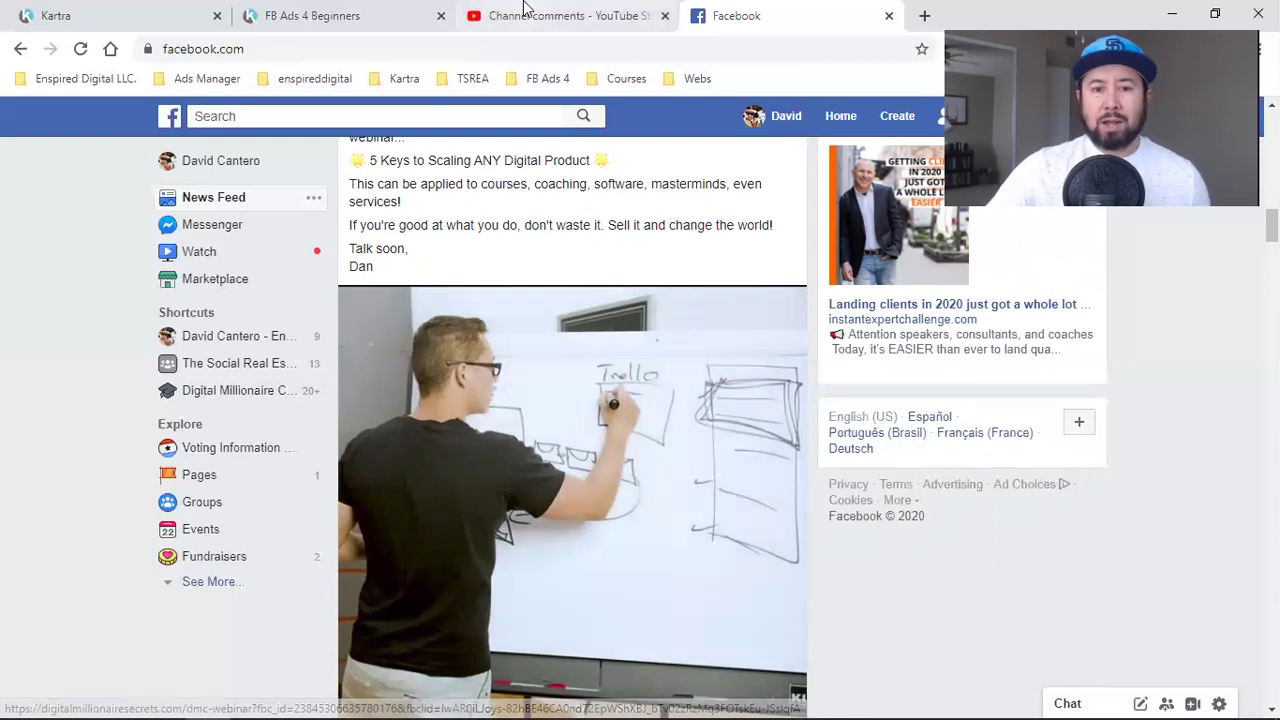
Switch to Kartra and review the FREE Book page's headline, bullet points and "Send Me The Book Now!" offer
left_click(206, 10)
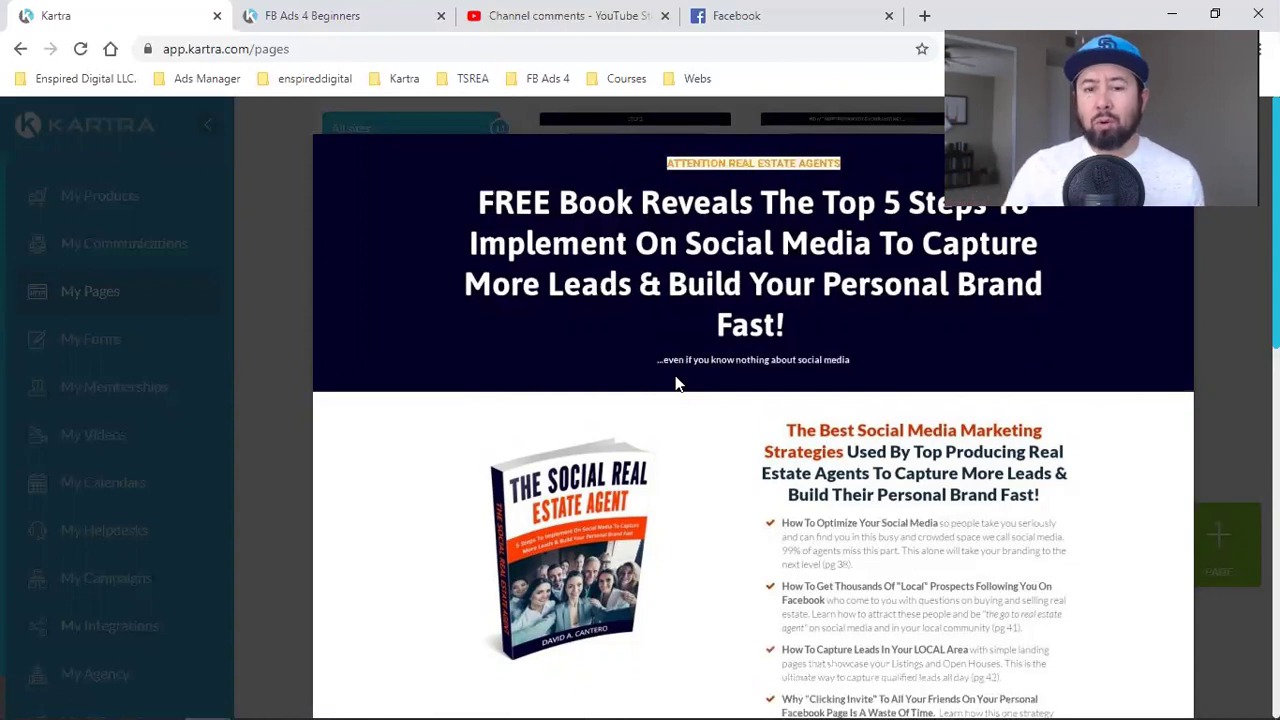
scroll(686, 480, "down", 2)
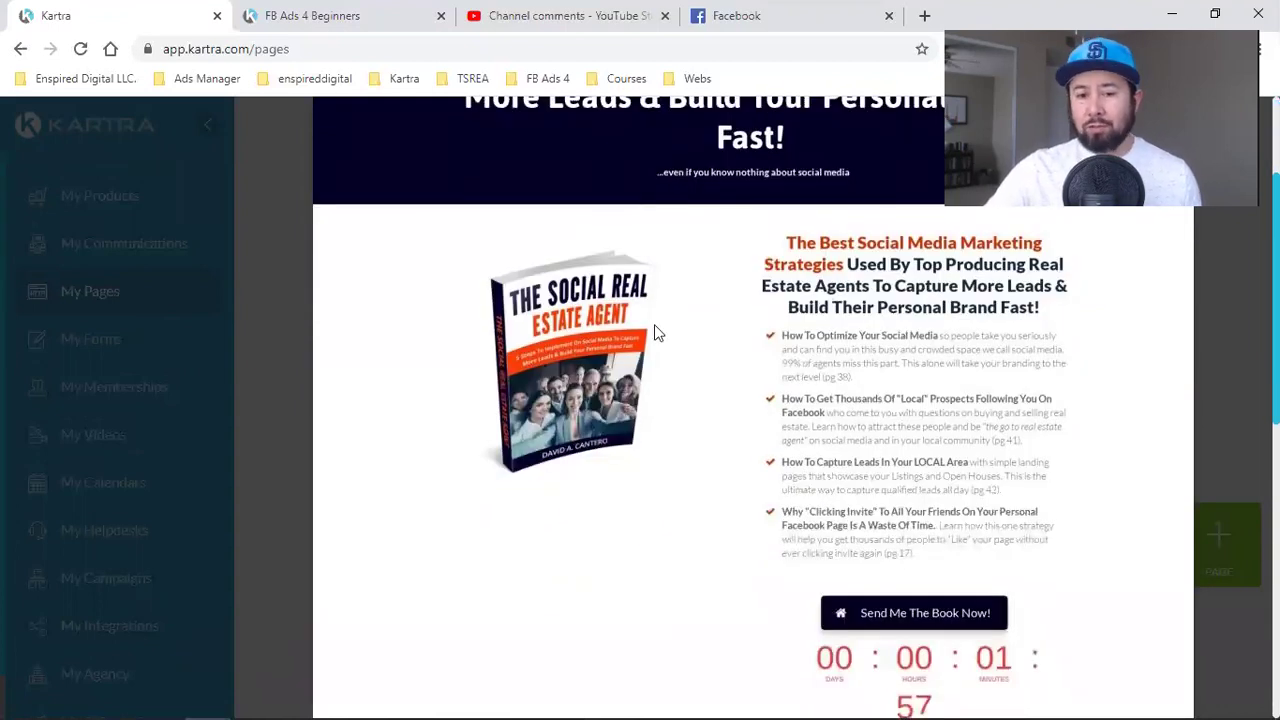
scroll(690, 430, "up", 1)
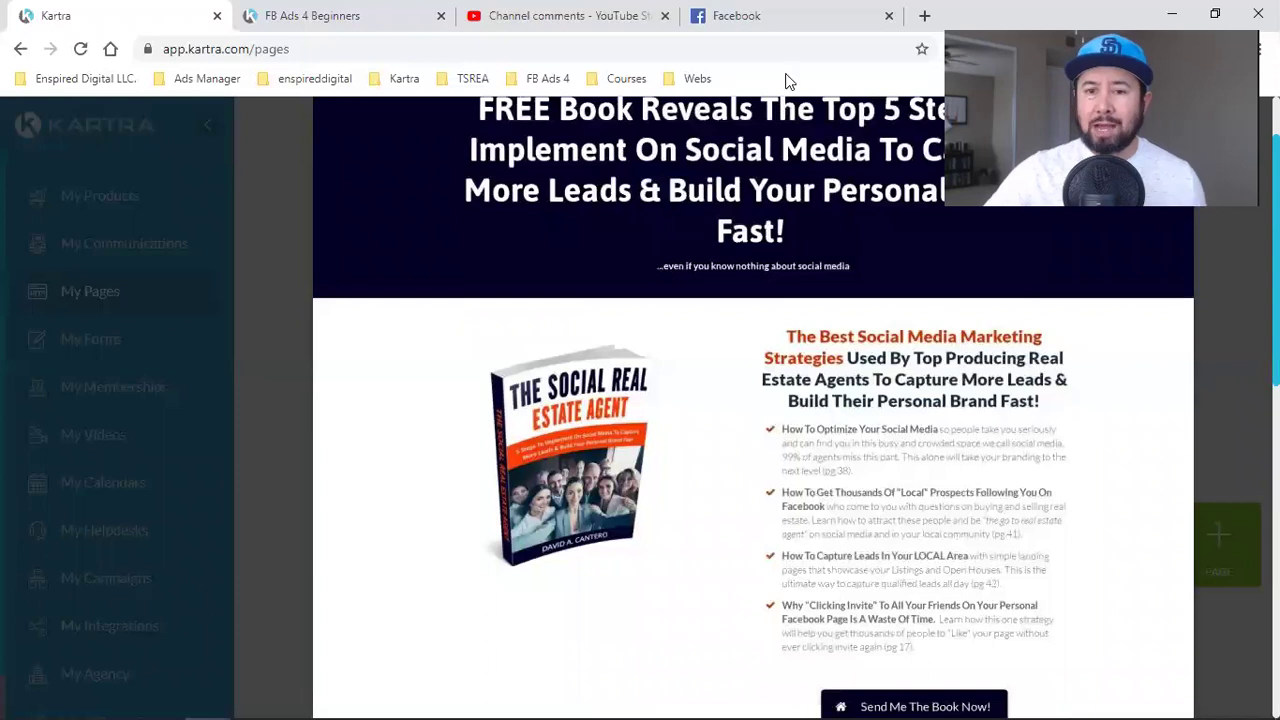
Return to the Facebook webinar ad and review its long copy, image and link headline
left_click(798, 9)
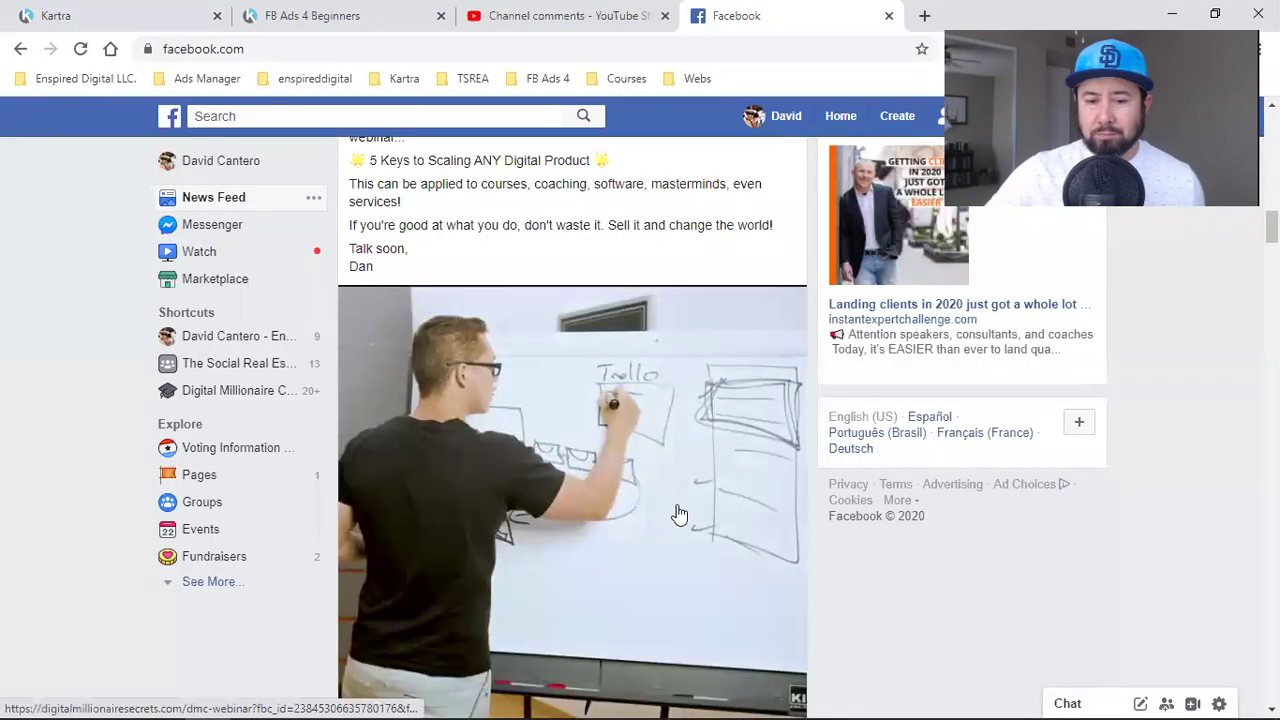
scroll(679, 514, "up", 3)
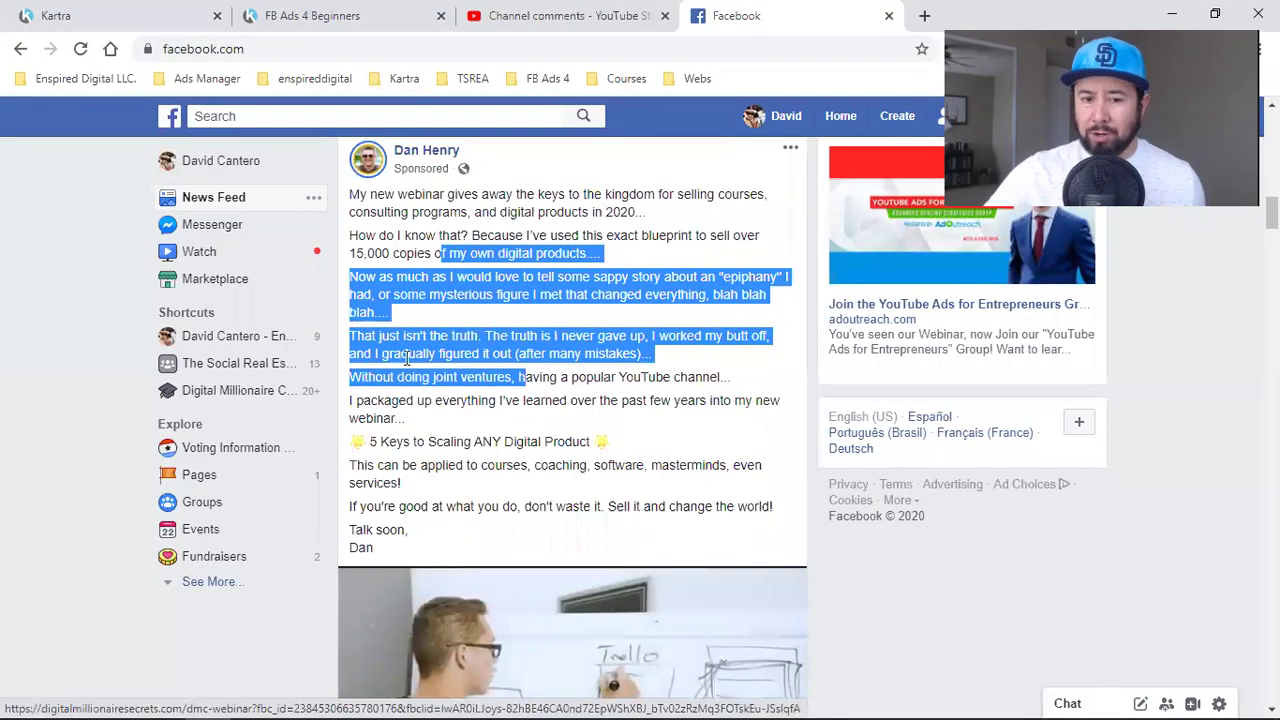
left_click_drag(388, 258, 545, 462)
left_click(514, 321)
scroll(550, 397, "down", 4)
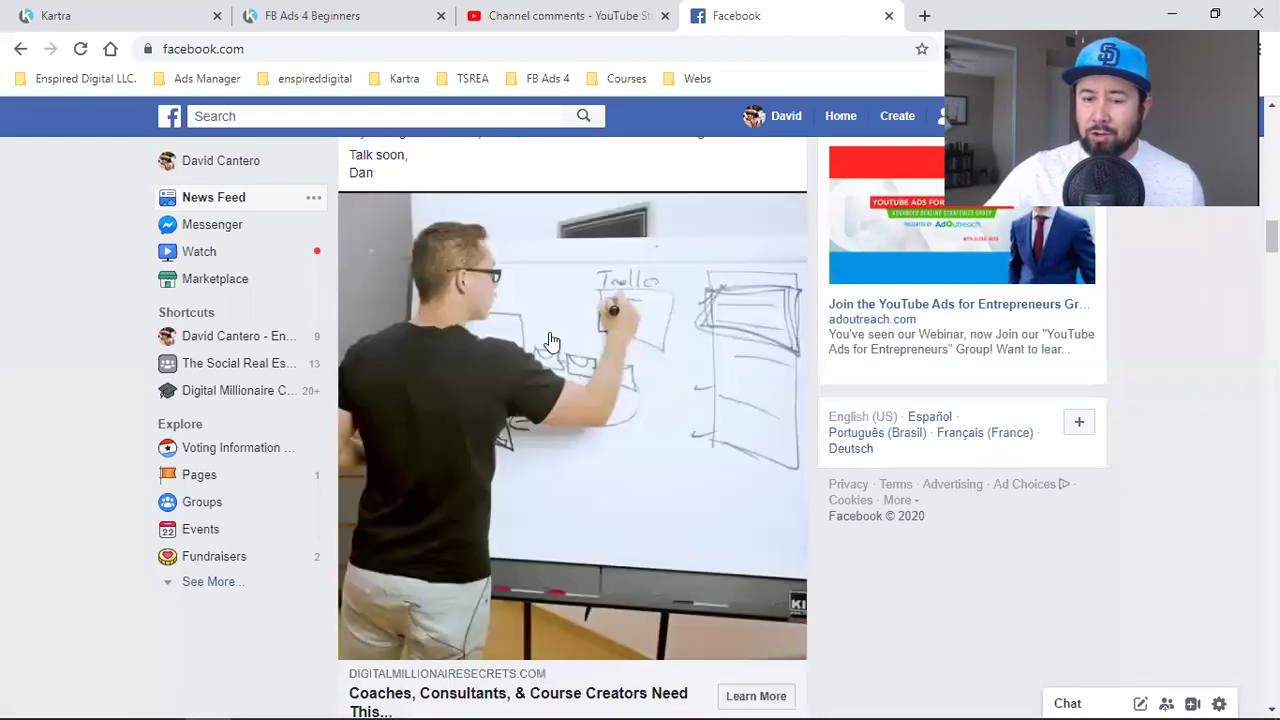
Open the ad's Learn More landing page and bring up its email sign-up form for the free training
scroll(510, 320, "up", 1)
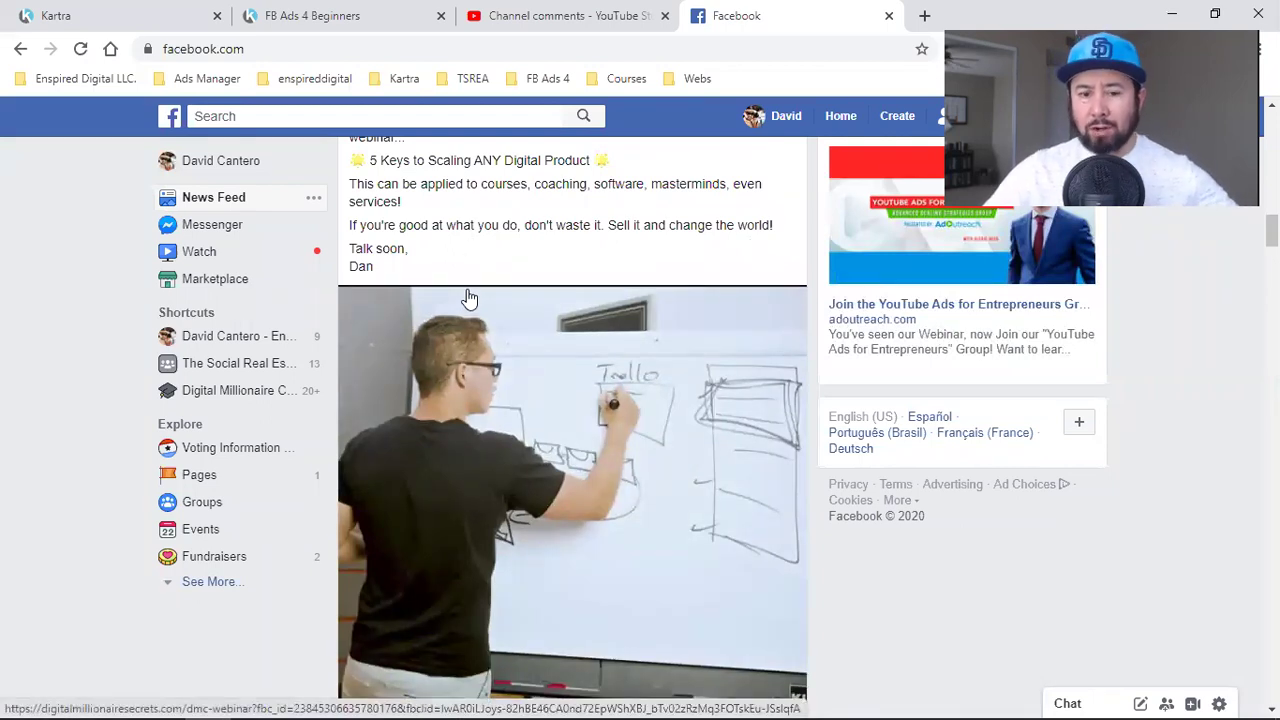
scroll(470, 298, "down", 2)
left_click(776, 608)
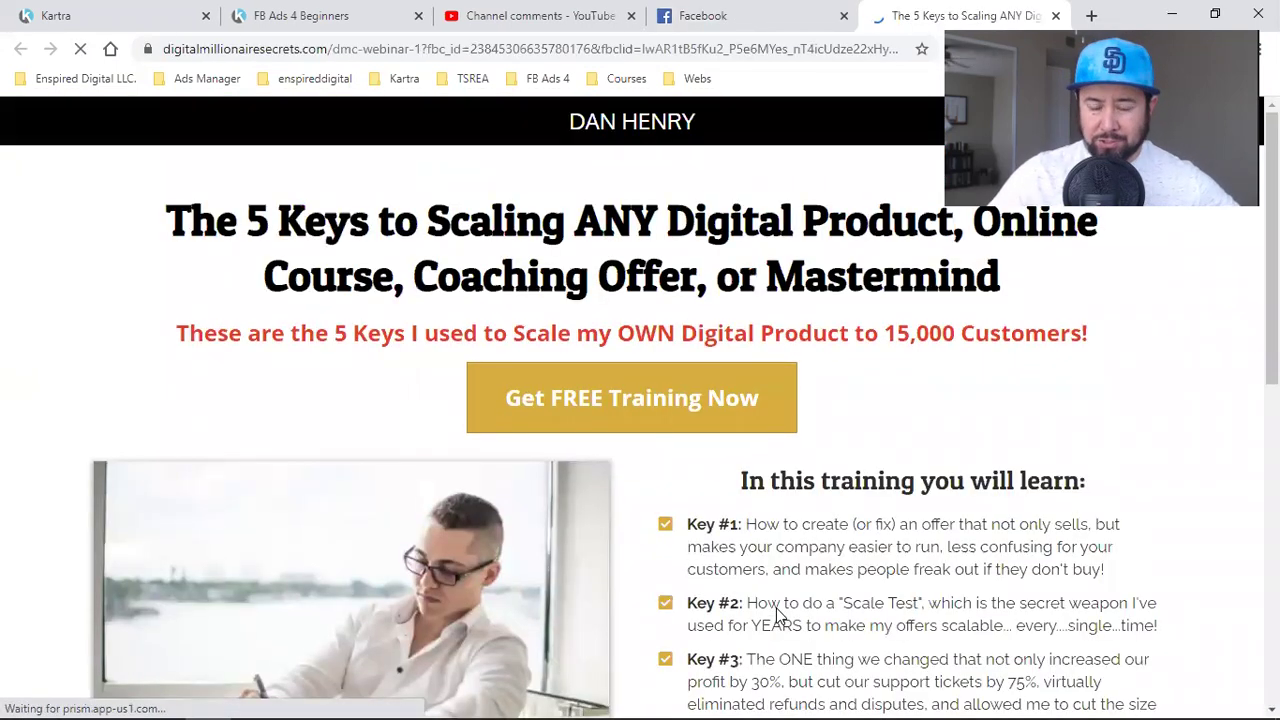
left_click(699, 409)
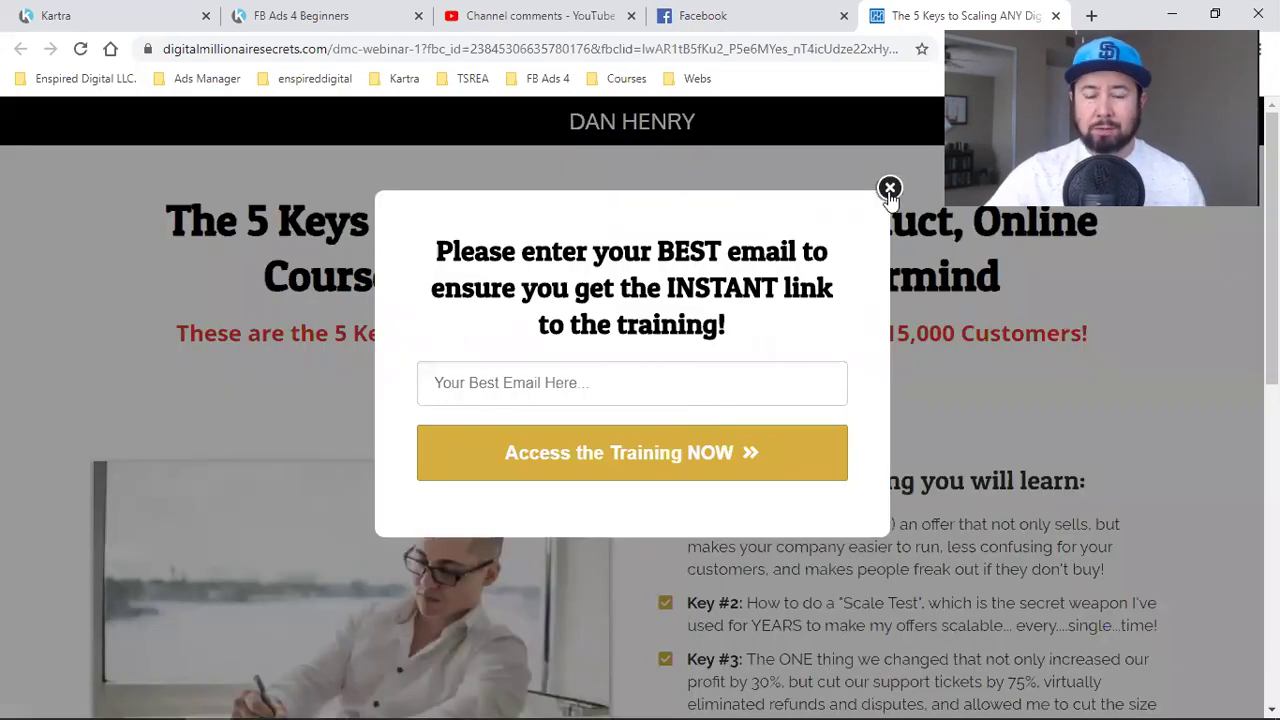
Close the email sign-up form and review the landing page's "In this training you will learn:" section
left_click(889, 190)
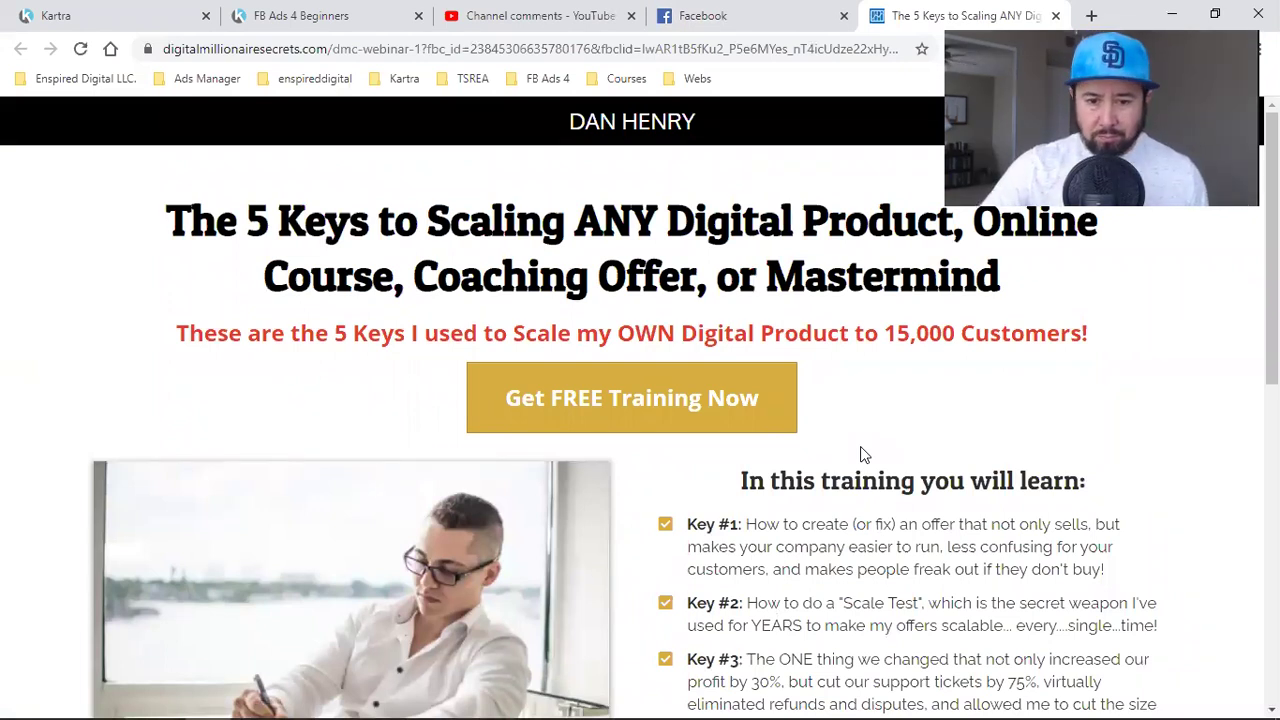
left_click_drag(840, 488, 1005, 483)
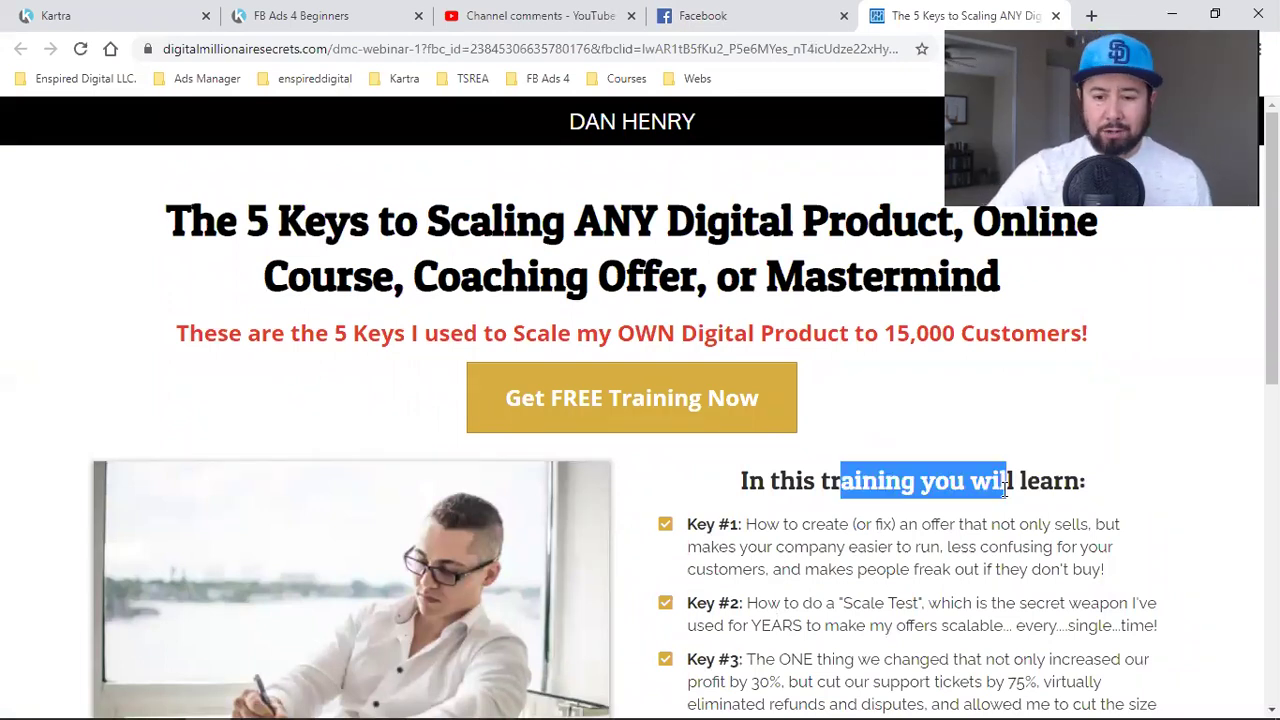
left_click(1005, 488)
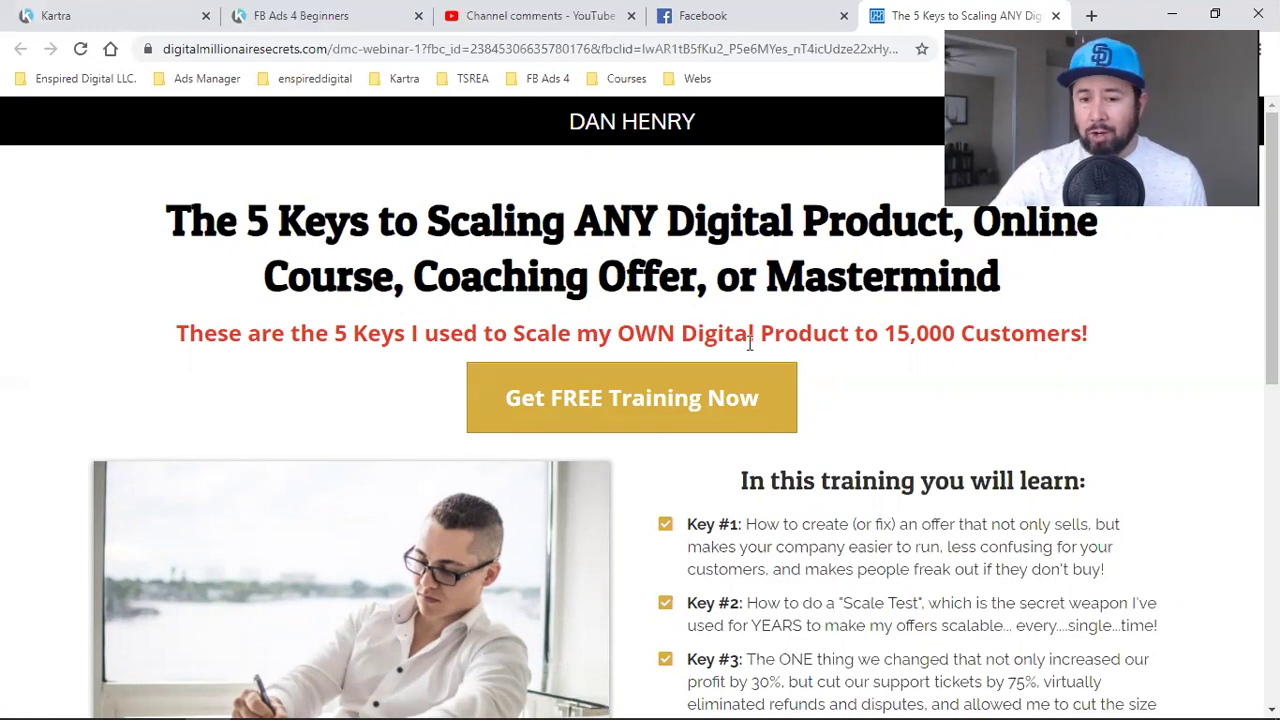
Switch to Kartra and compare the FREE Book page's offer with the FB Ads 4 Beginners page
left_click(57, 10)
scroll(734, 403, "up", 1)
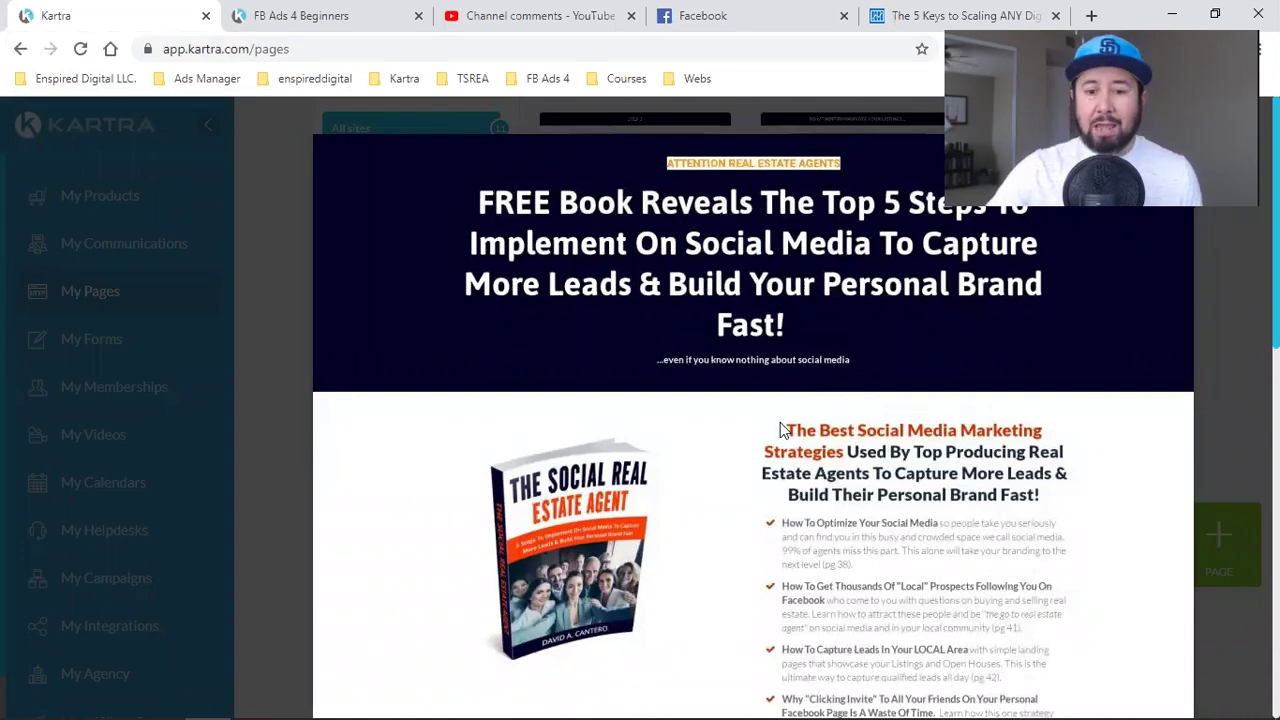
scroll(783, 430, "down", 1)
scroll(783, 430, "down", 1)
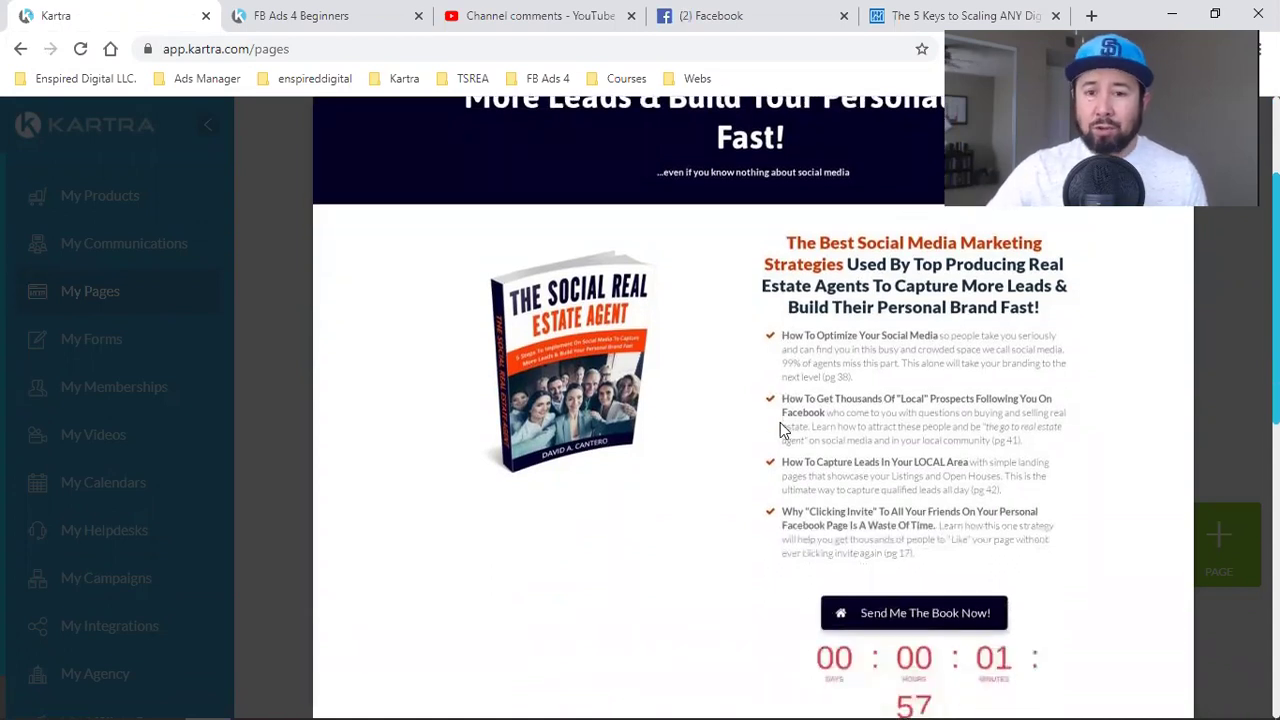
left_click(290, 14)
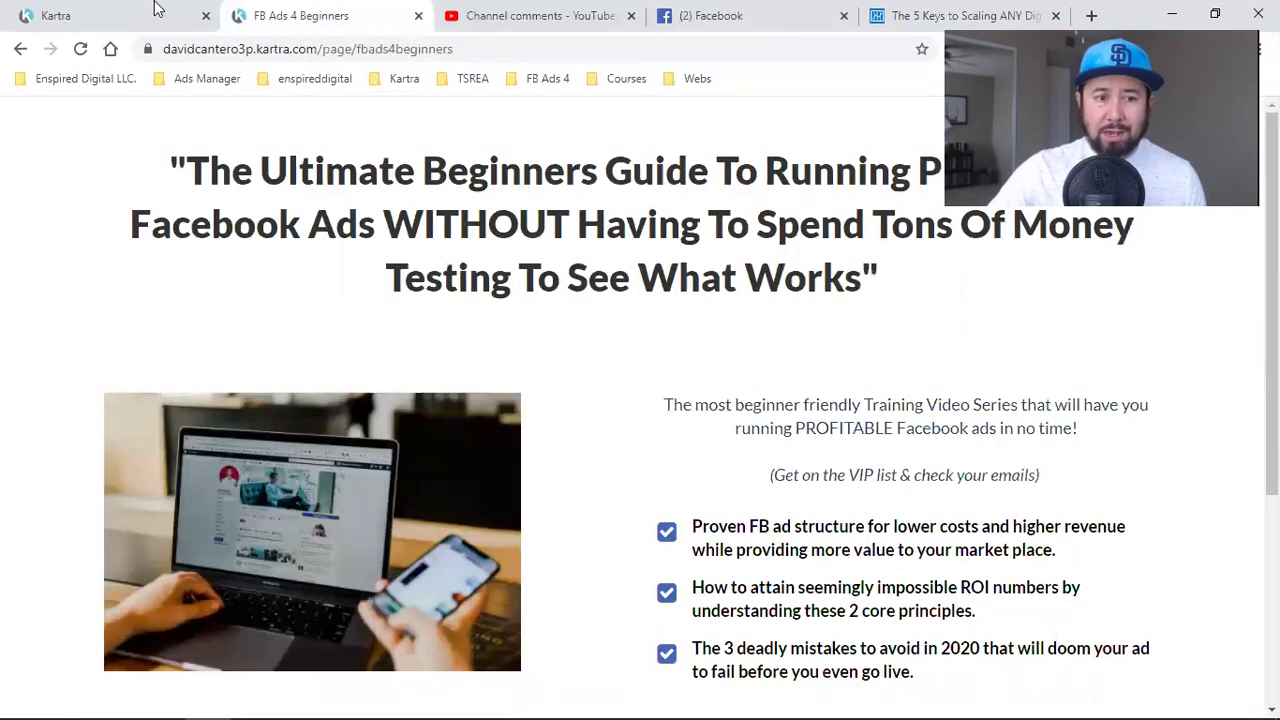
left_click(151, 12)
scroll(1160, 400, "up", 2)
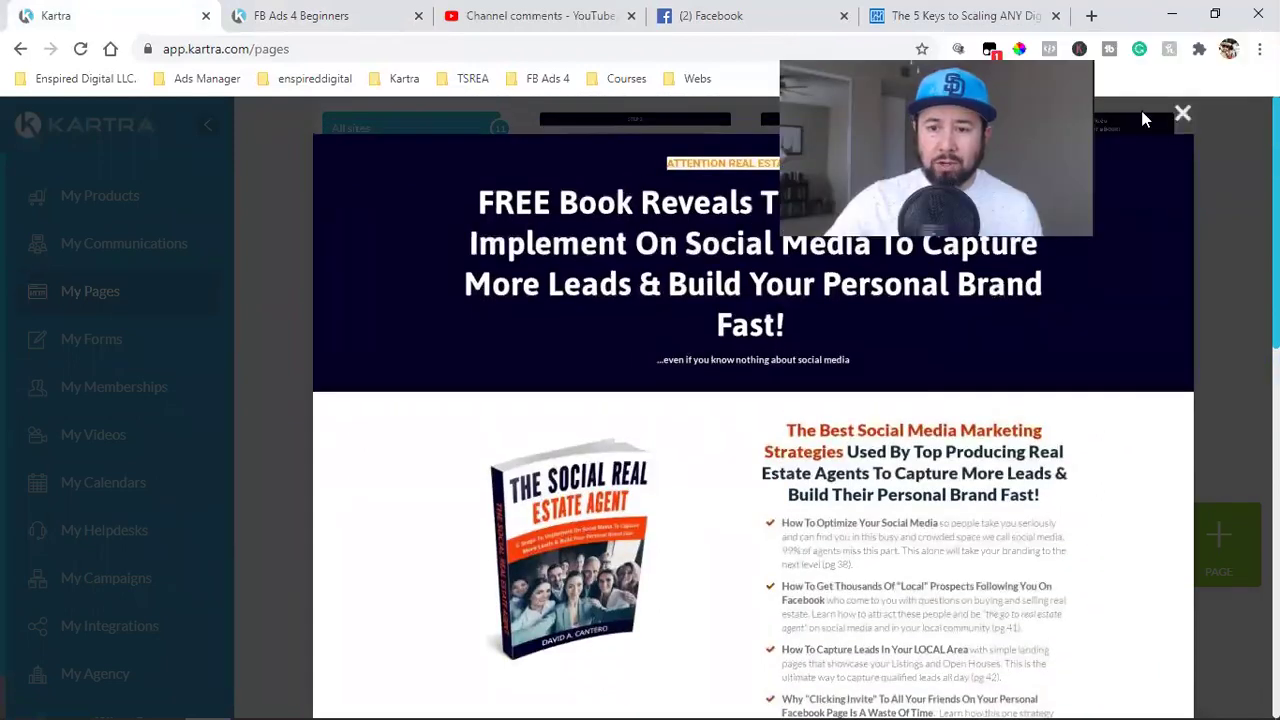
Close the FREE Book preview and copy the published link of the "Paid Book Thank you" page
left_click(1145, 118)
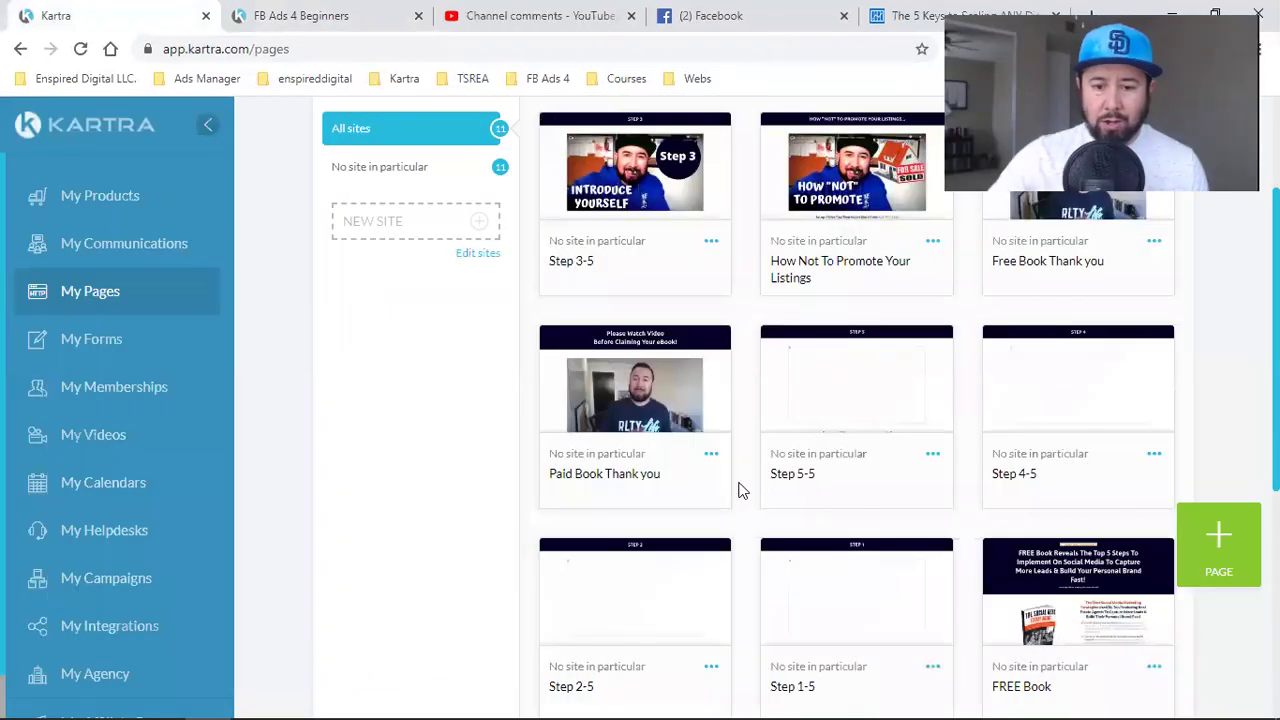
left_click(711, 457)
left_click(780, 420)
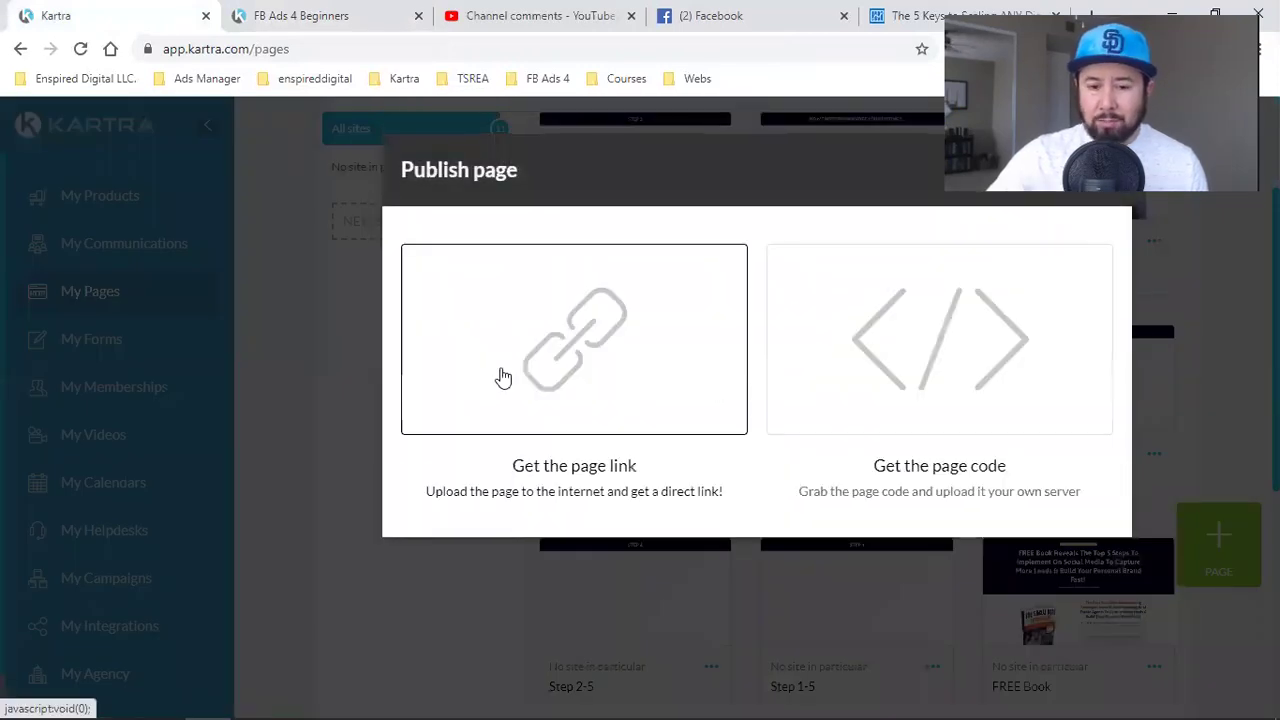
left_click(500, 374)
left_click(612, 599)
right_click(610, 597)
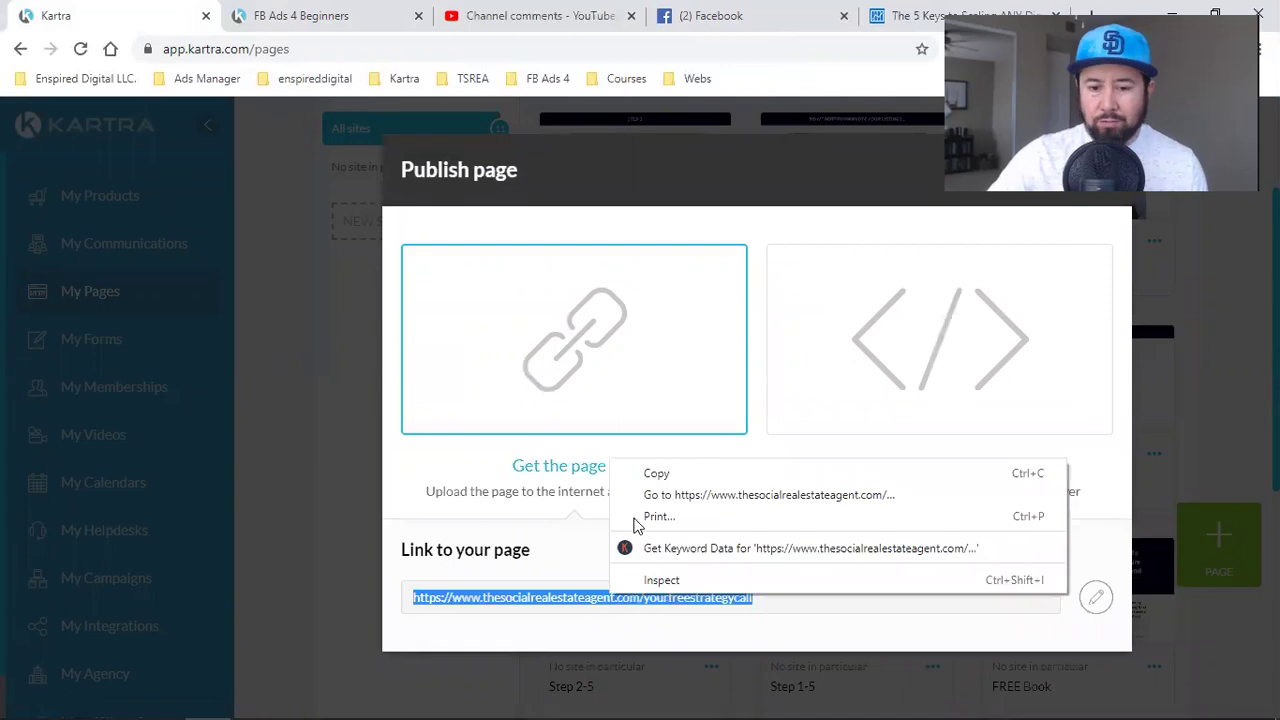
left_click(640, 475)
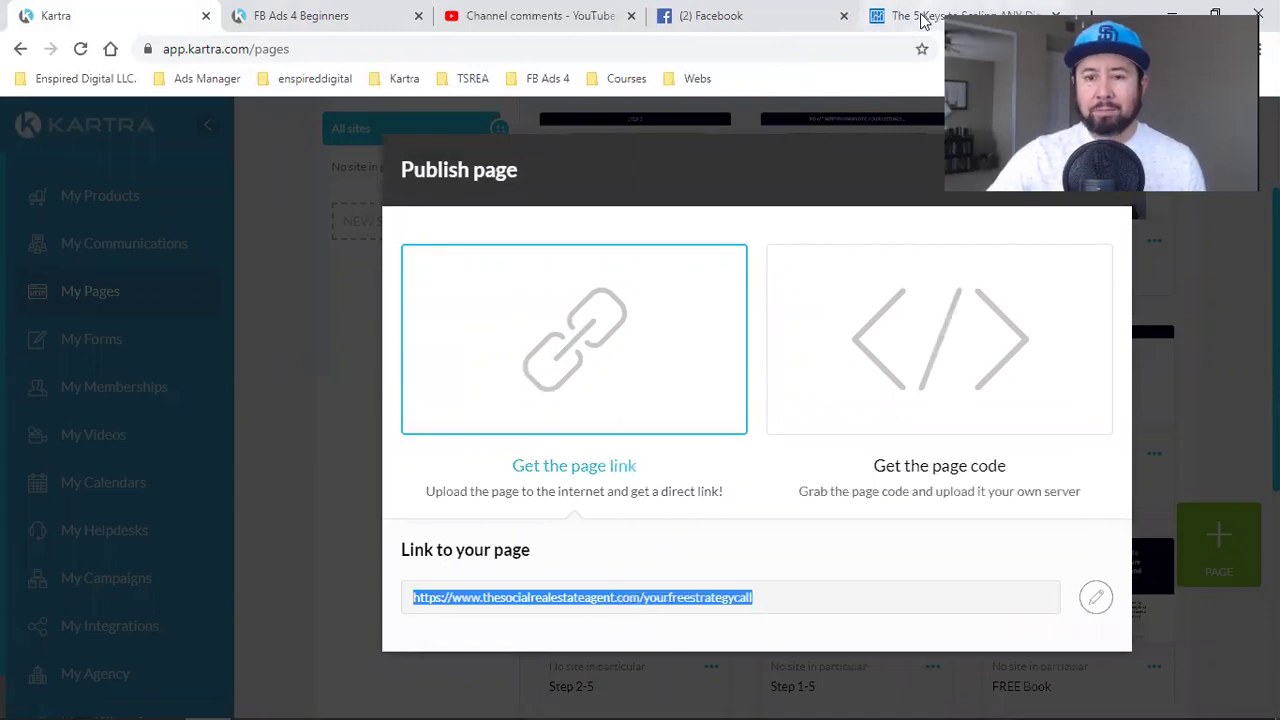
Load the copied yourfreestrategycall link in place of the webinar landing page
left_click(960, 15)
left_click(545, 42)
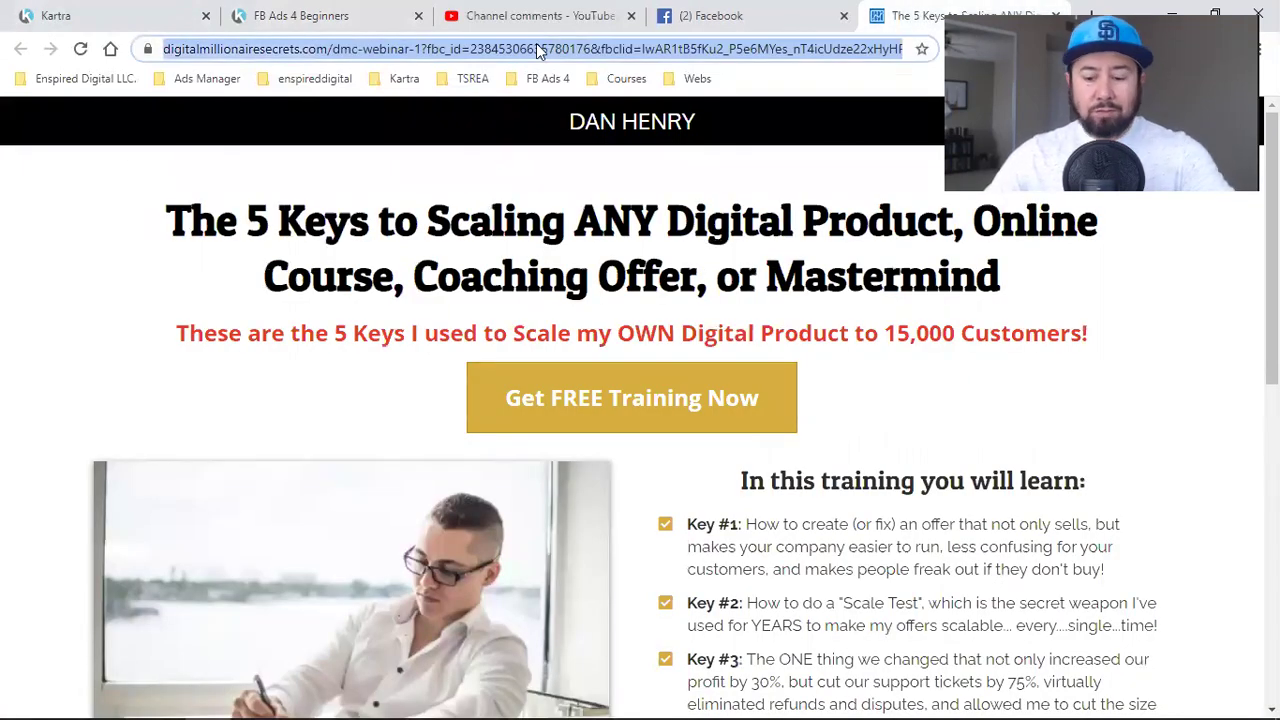
key("ctrl+v")
key("Return")
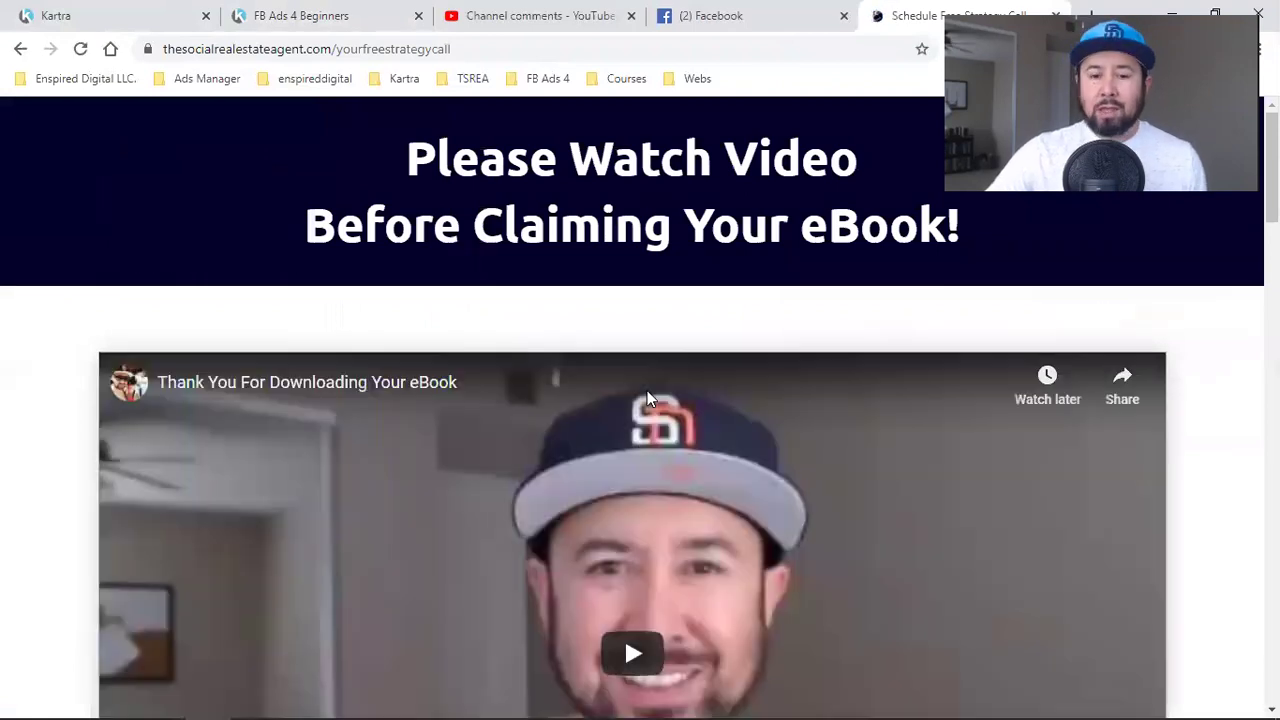
Review the thank-you page from its video to the free 30 minute strategy call offer and scheduling button
scroll(600, 480, "down", 1)
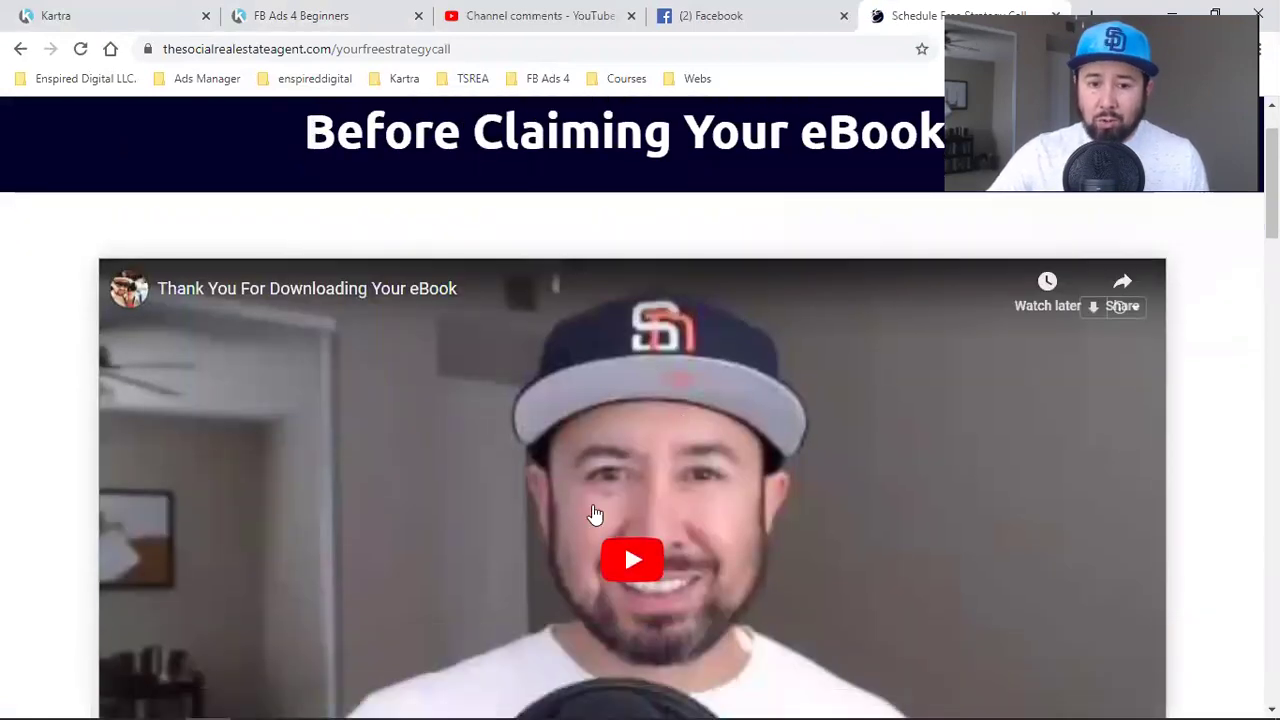
scroll(669, 510, "down", 1)
scroll(667, 510, "down", 3)
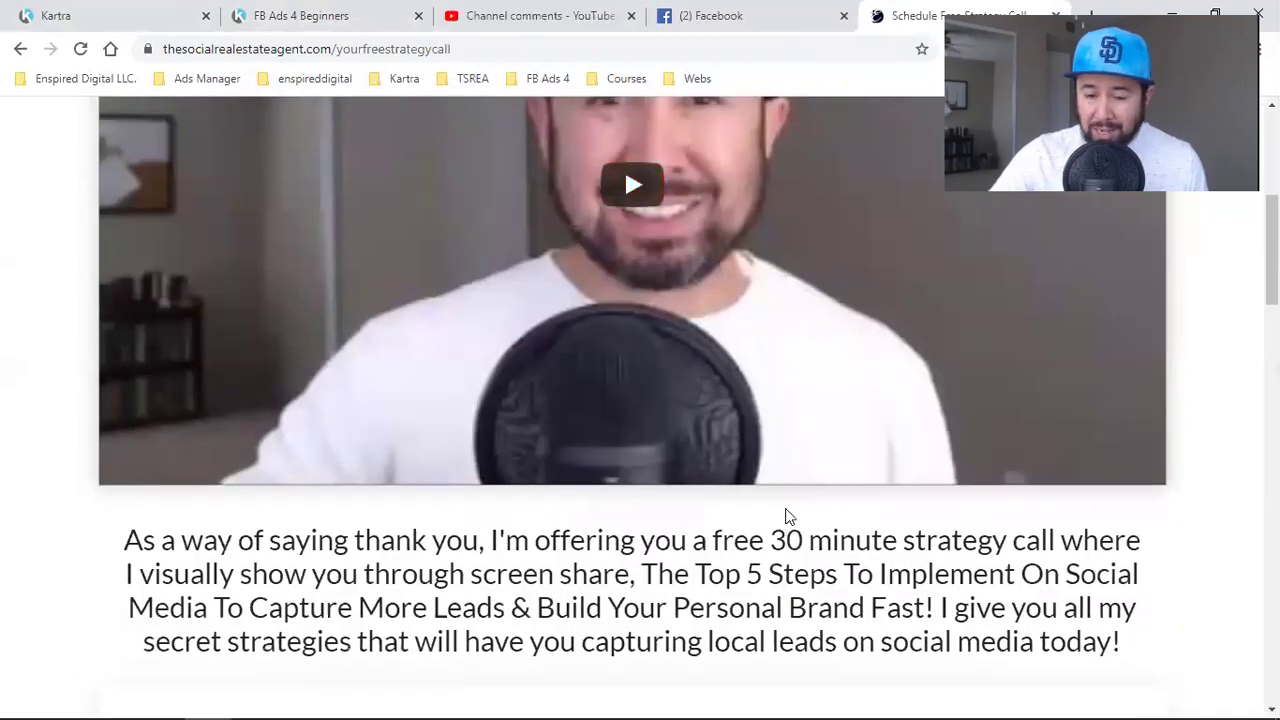
scroll(788, 516, "down", 1)
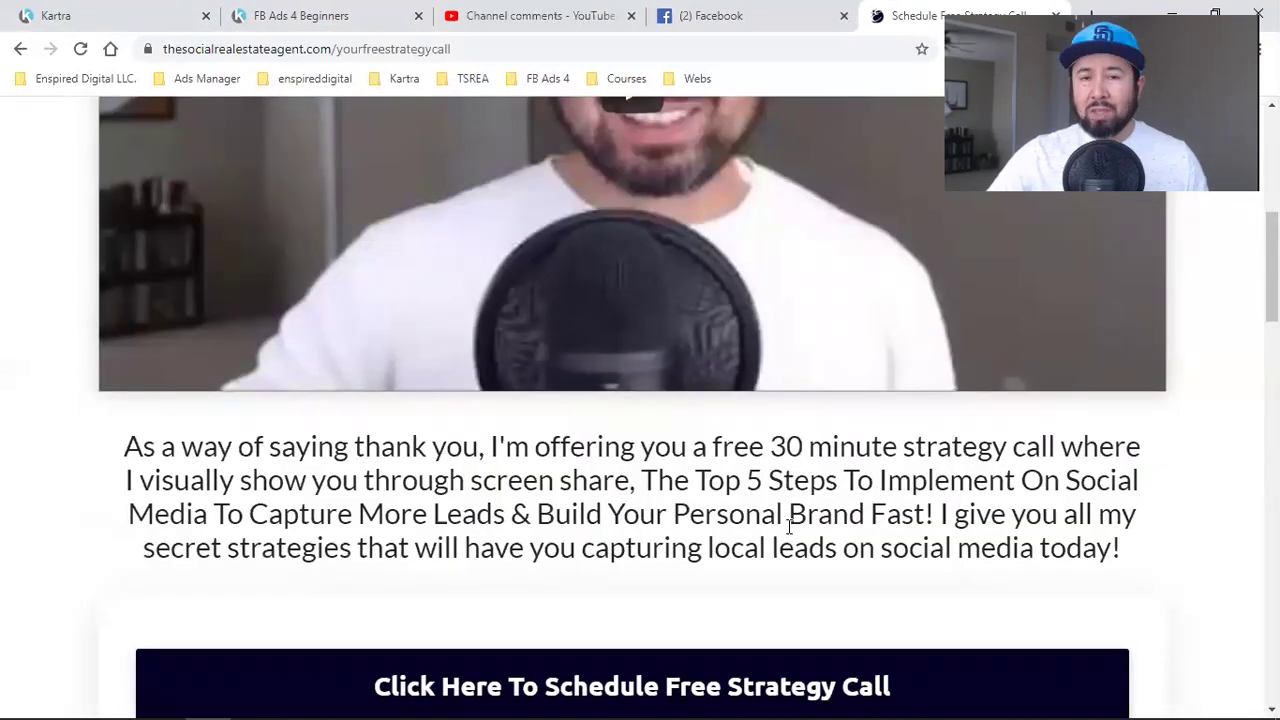
scroll(790, 527, "down", 2)
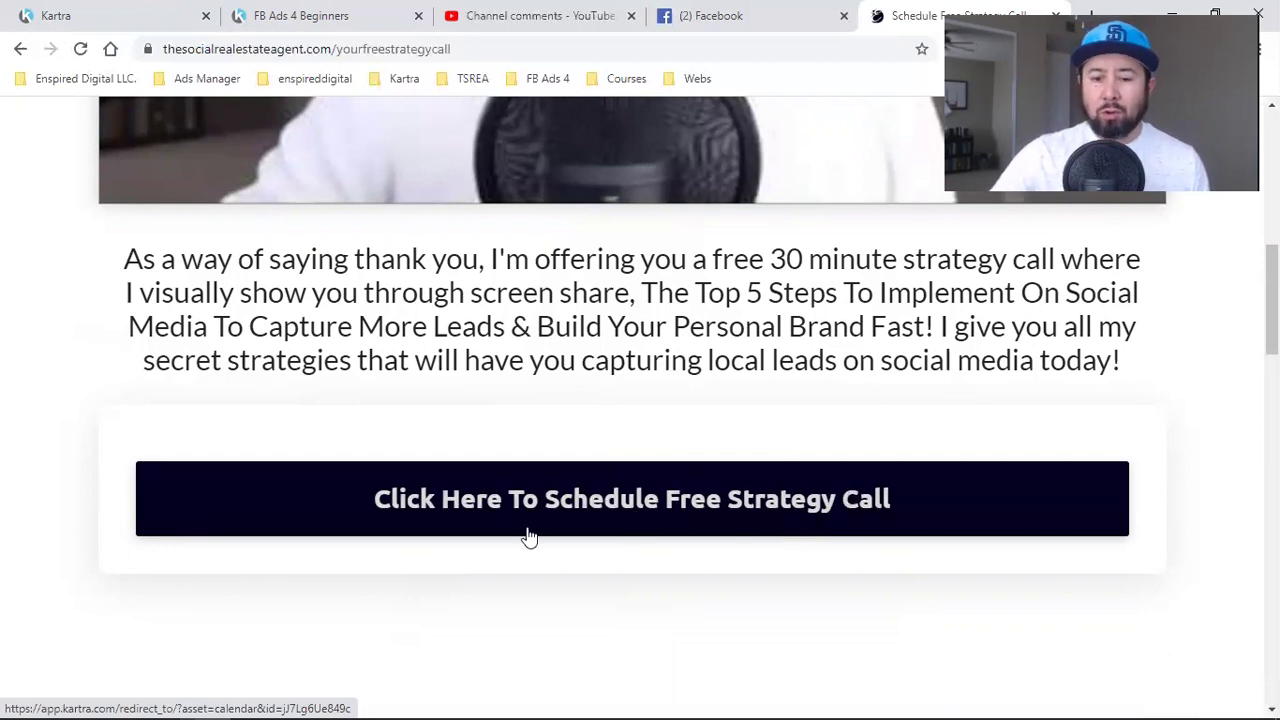
scroll(710, 505, "up", 5)
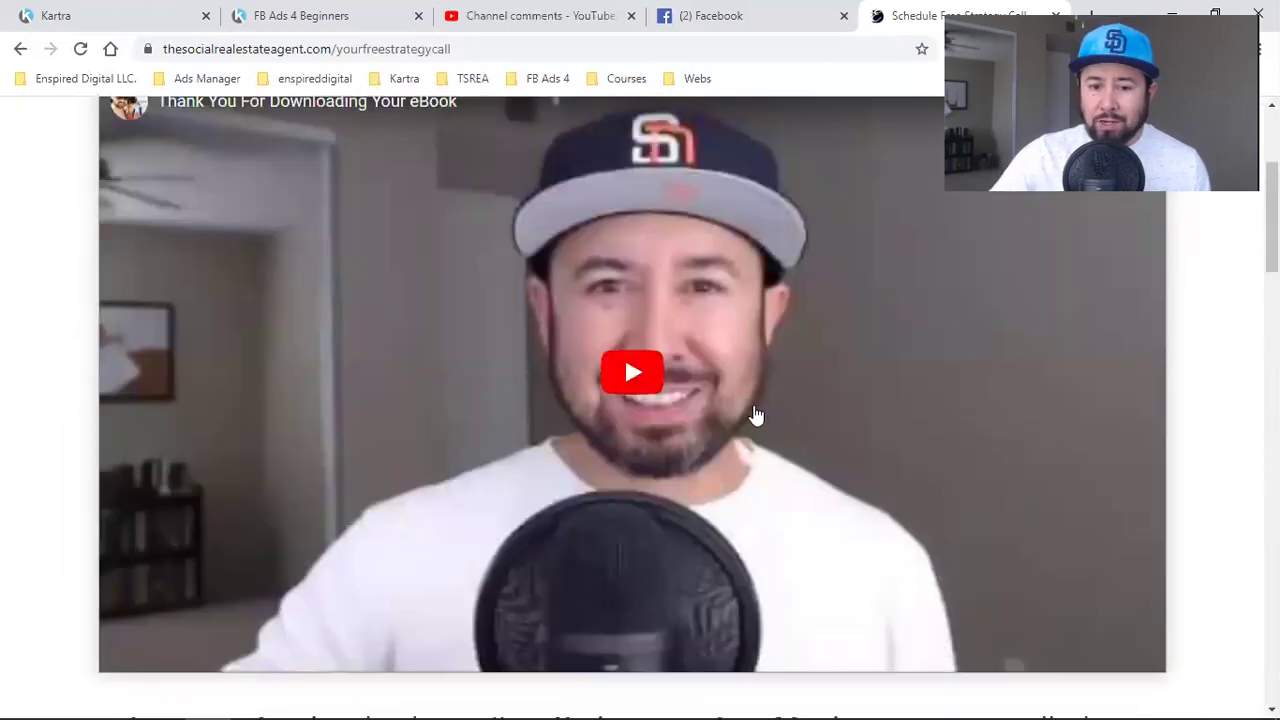
scroll(756, 415, "down", 4)
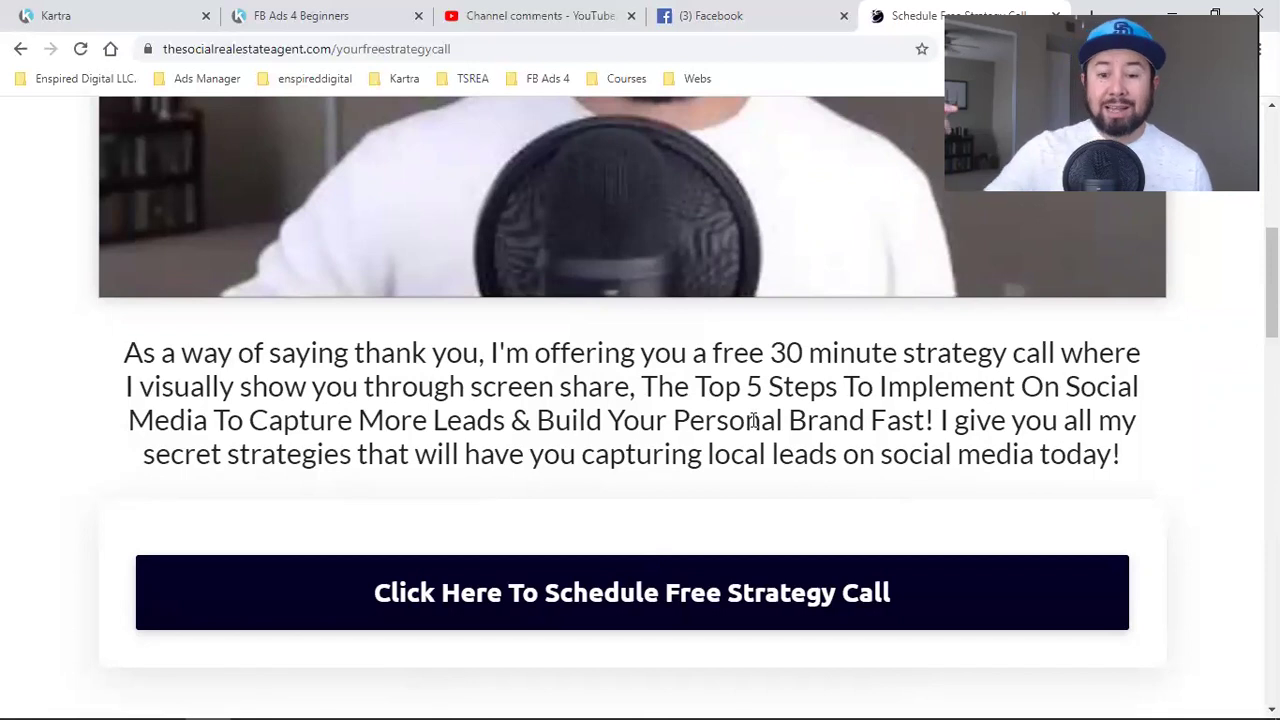
Open the free strategy call's scheduling page in a separate tab and return to the thank-you page
scroll(753, 420, "down", 1)
left_click(720, 527)
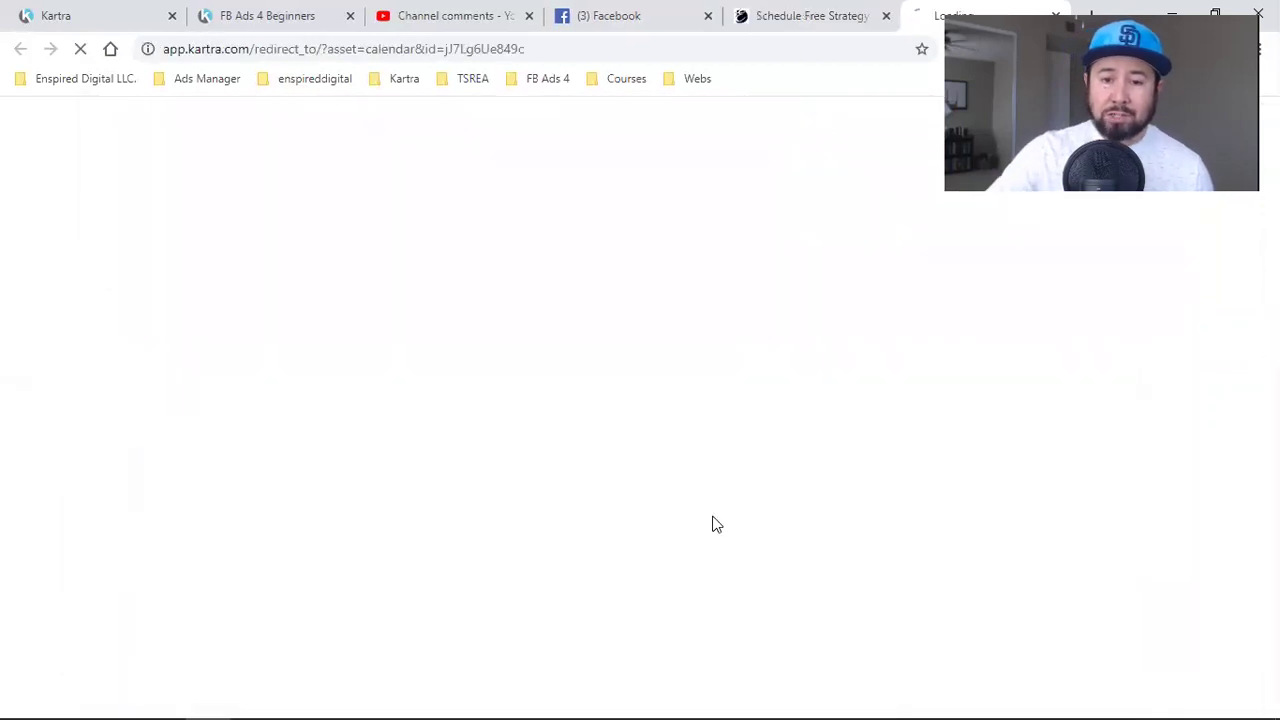
left_click(803, 12)
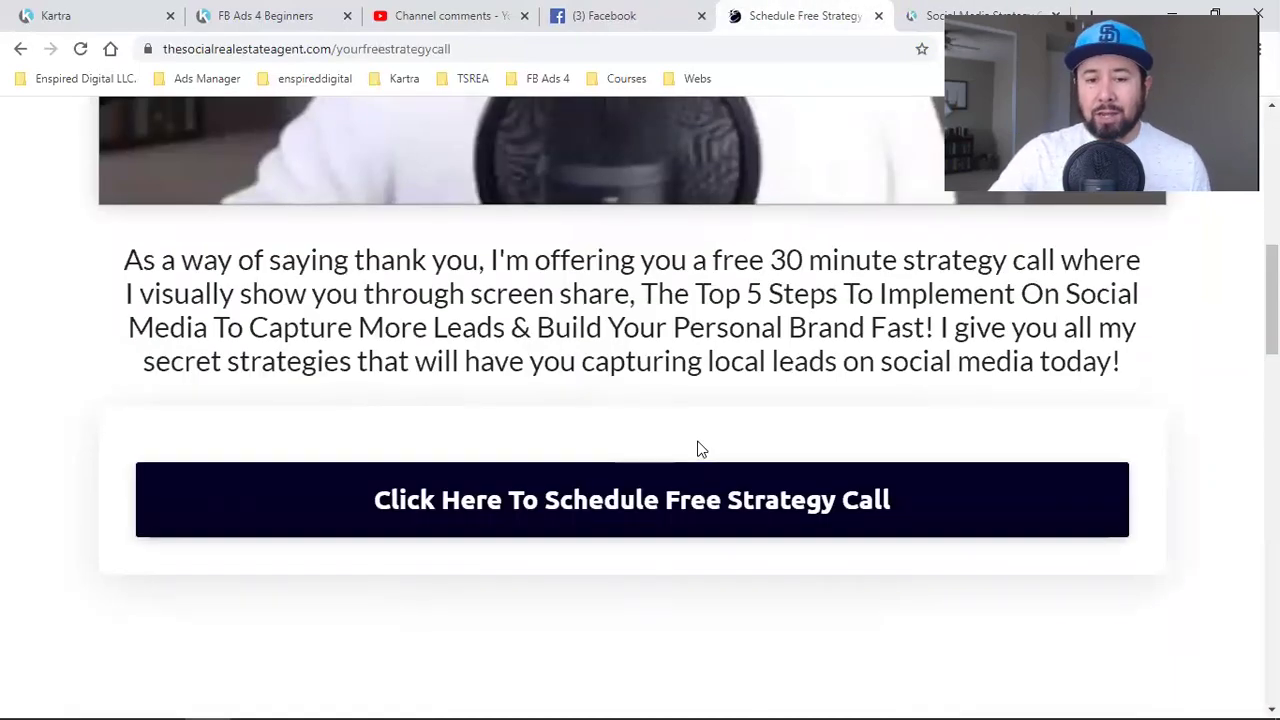
Reexamine the "Thank You For Downloading Your eBook" video and the strategy call text beneath it
scroll(700, 460, "up", 1)
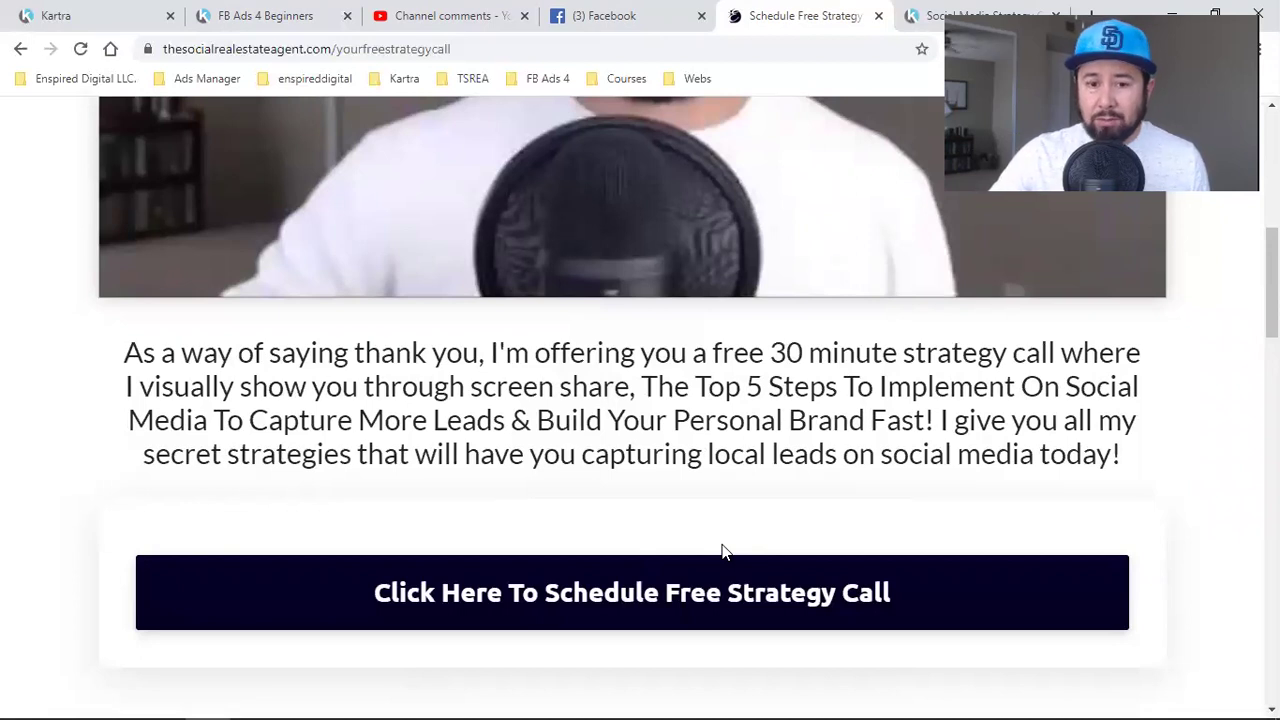
scroll(725, 550, "up", 5)
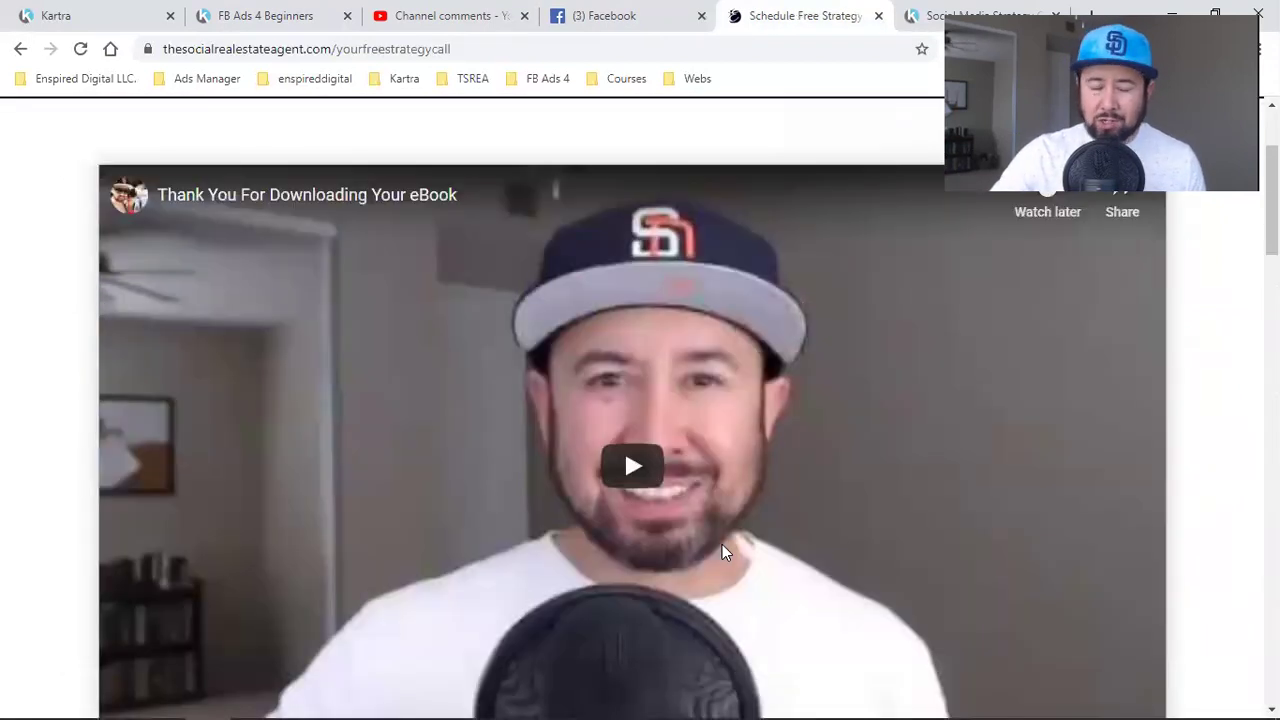
scroll(724, 551, "down", 1)
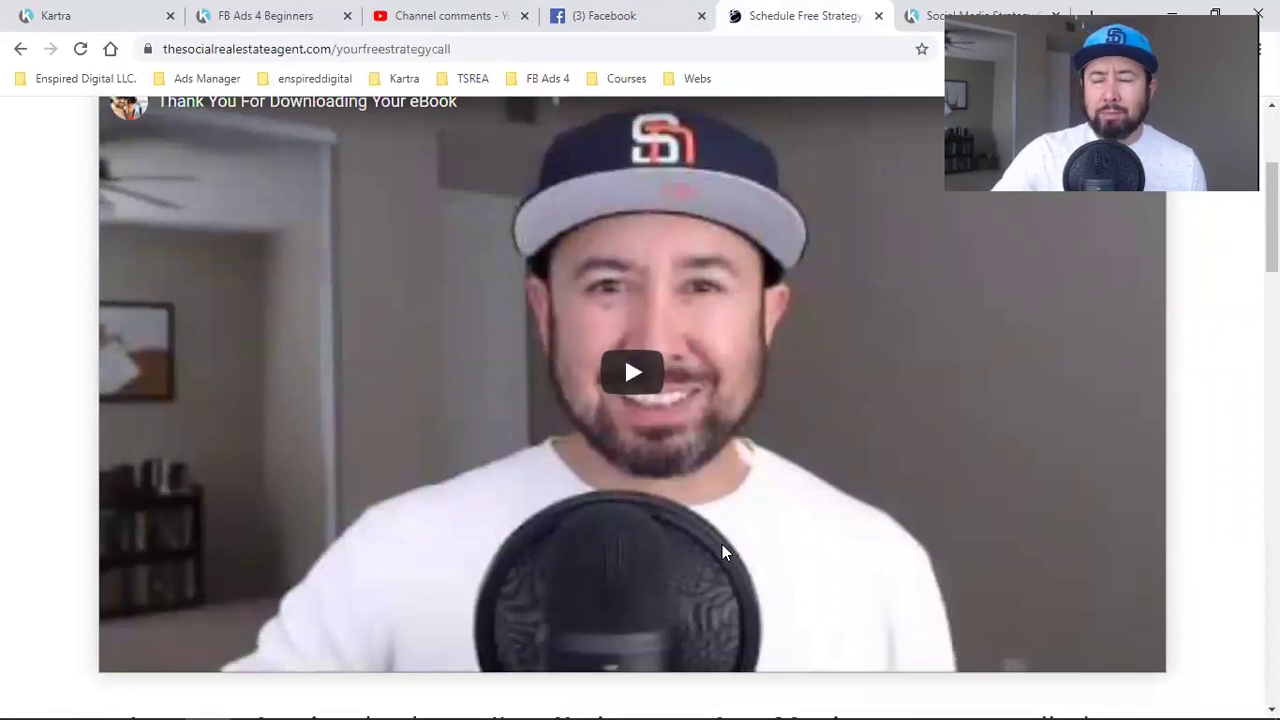
scroll(722, 544, "down", 1)
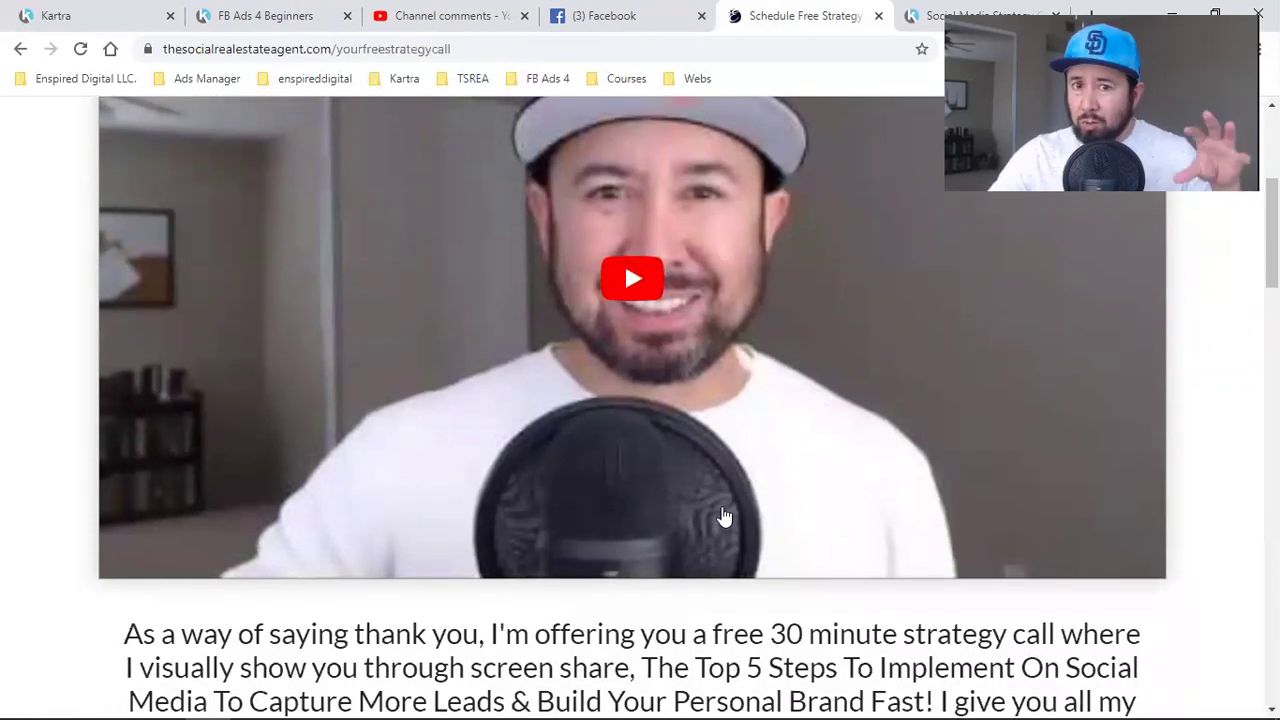
scroll(724, 516, "down", 2)
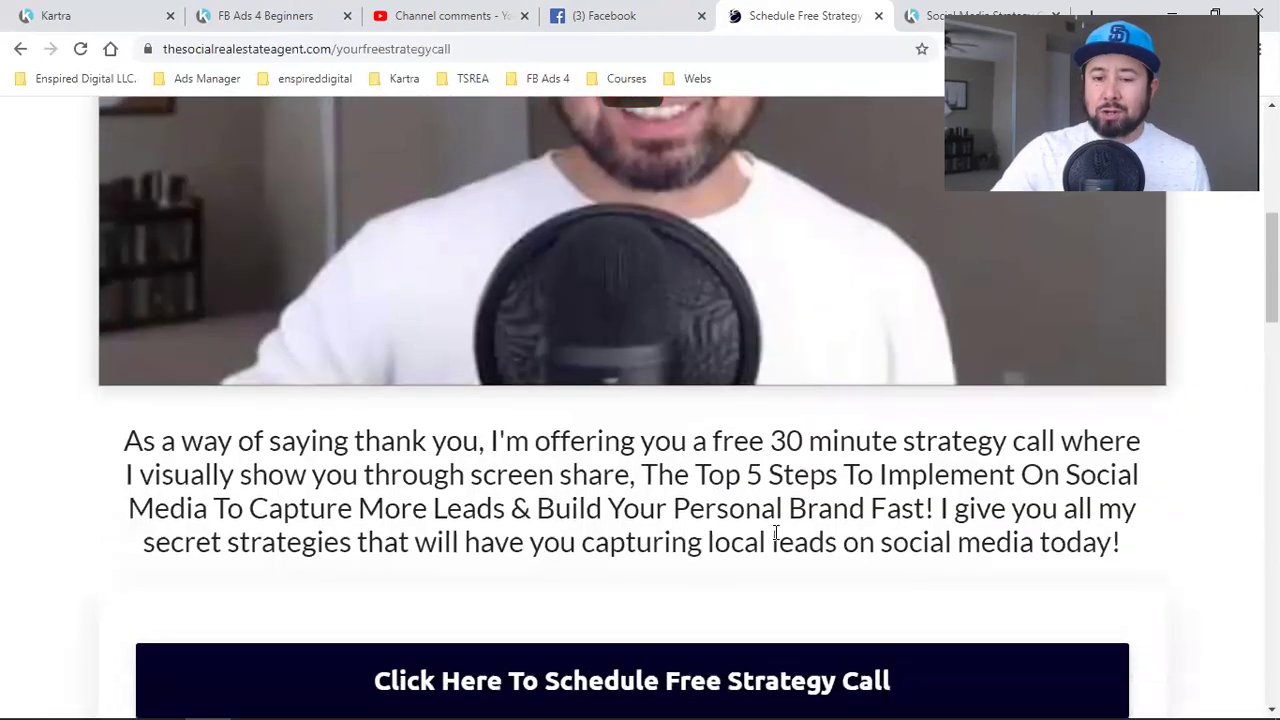
scroll(980, 400, "down", 2)
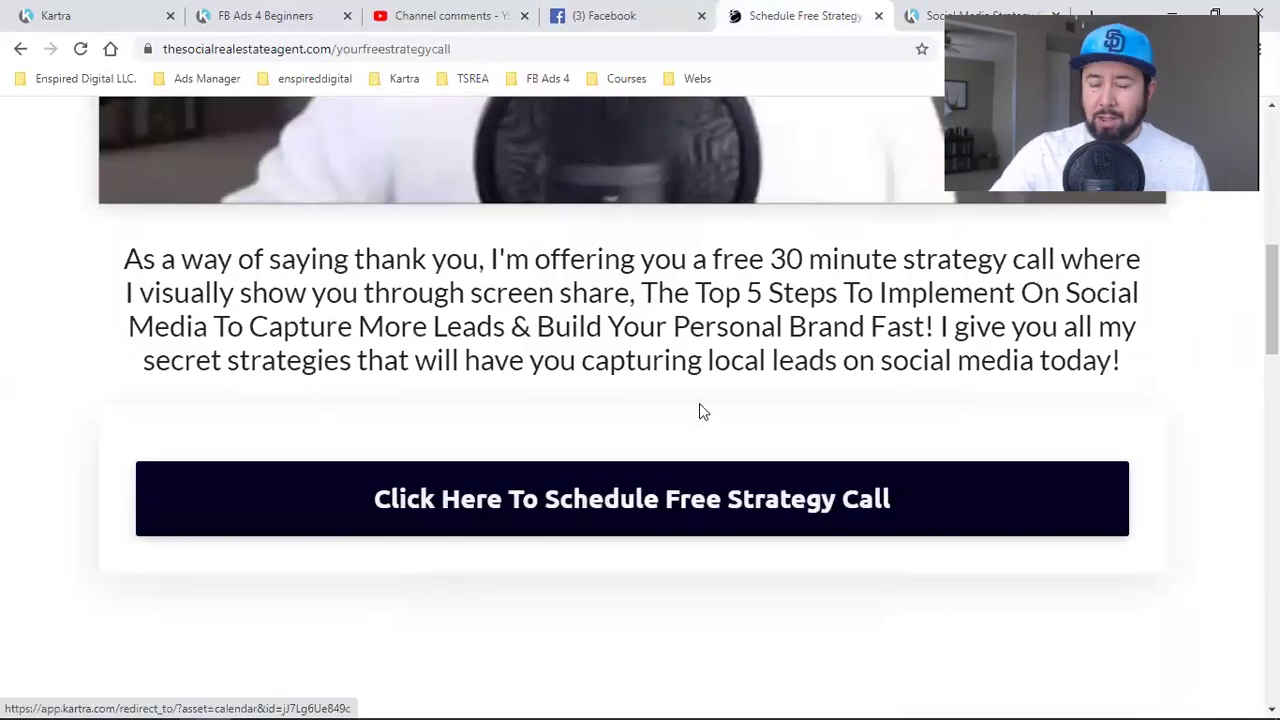
Check the viewer's lead magnet question in YouTube Studio and return to the thank-you page's video
left_click(445, 15)
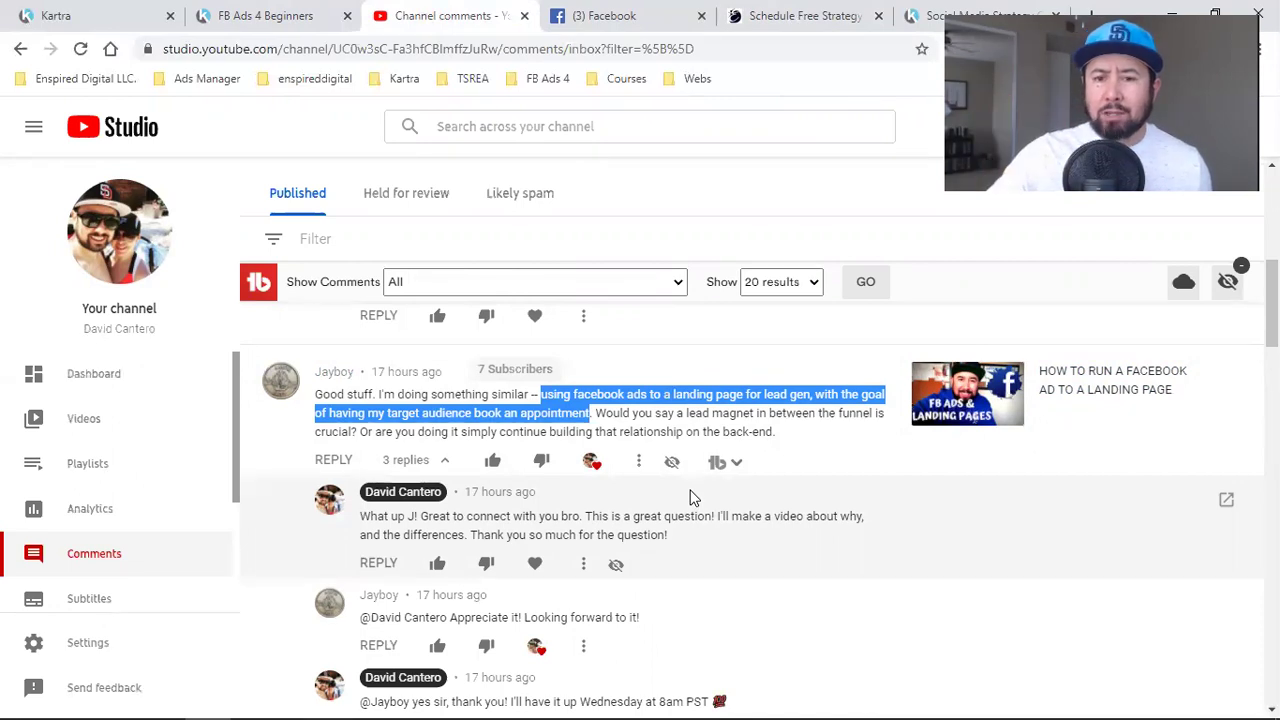
left_click(805, 15)
scroll(597, 455, "up", 5)
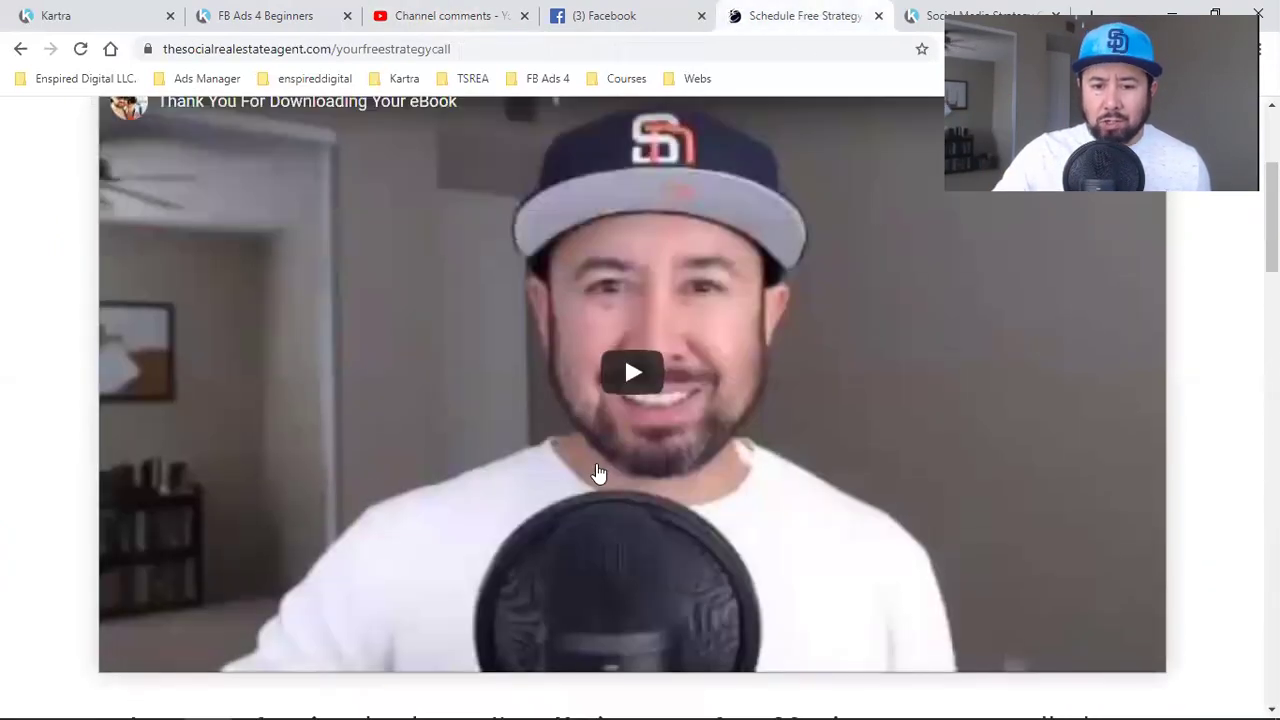
scroll(594, 523, "up", 1)
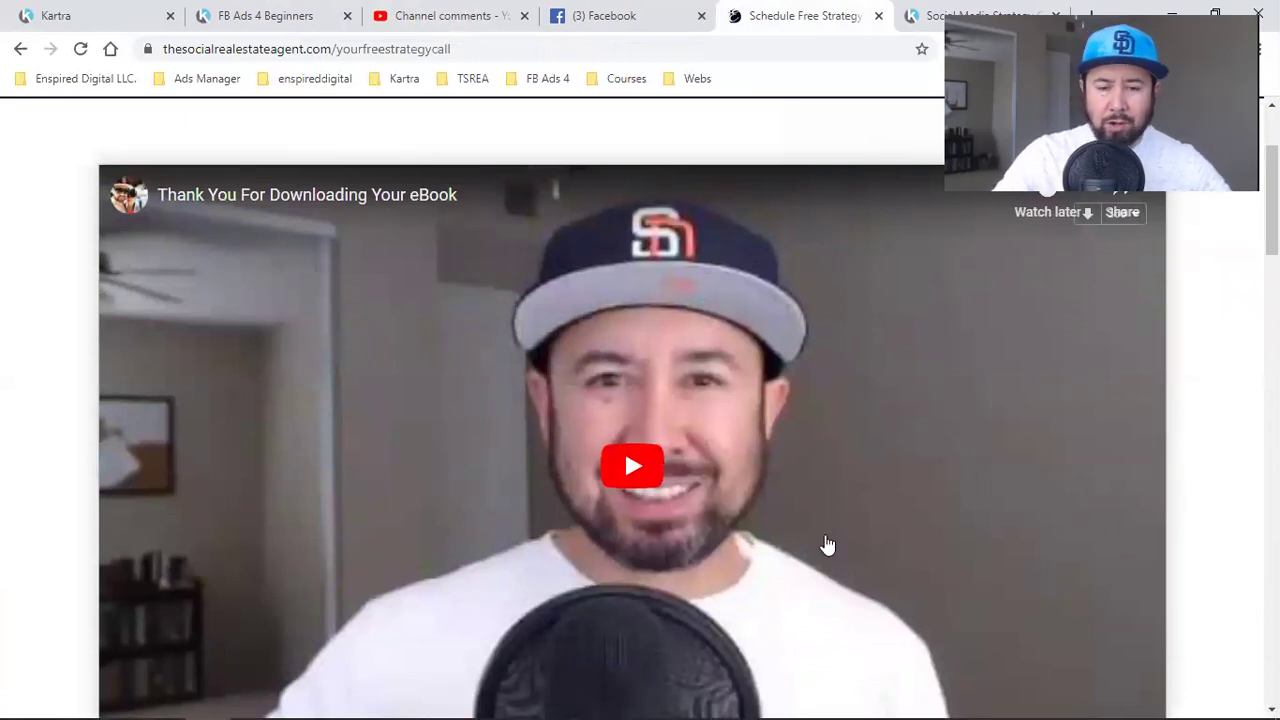
Go over the thank-you page's video, strategy call offer and "Click Here To Schedule Free Strategy Call" button once more
scroll(827, 544, "down", 4)
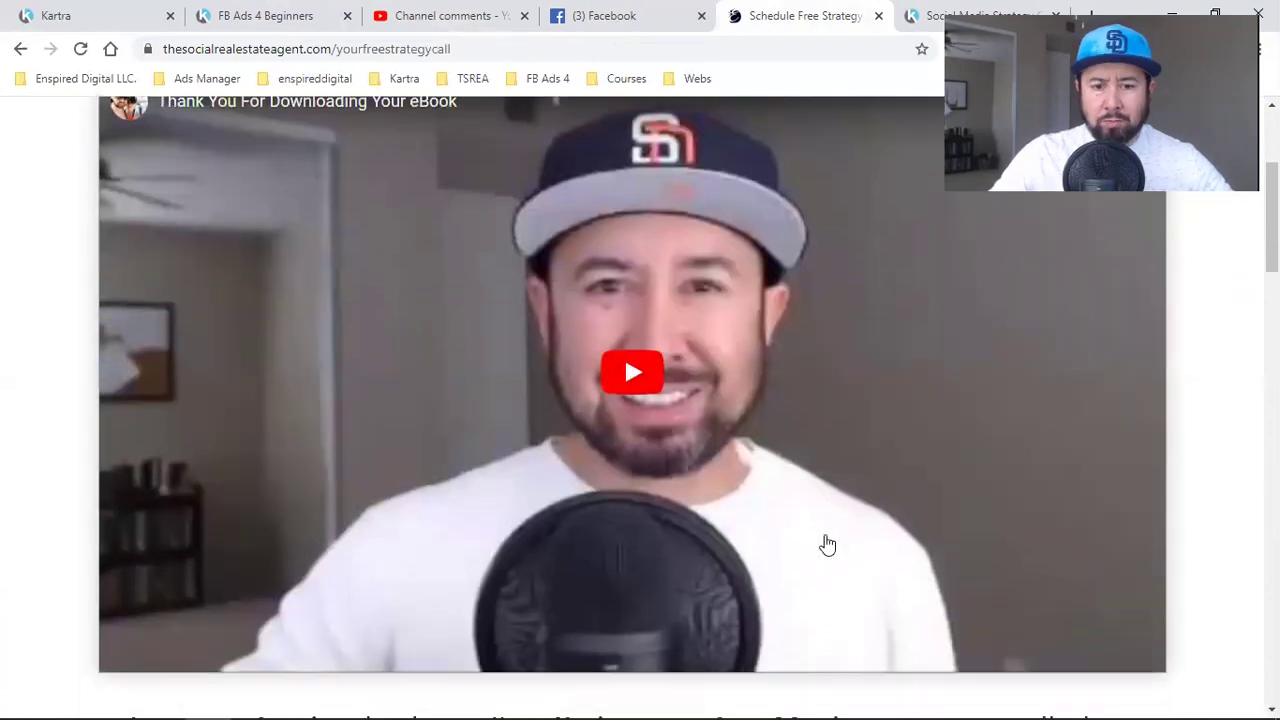
scroll(827, 544, "up", 3)
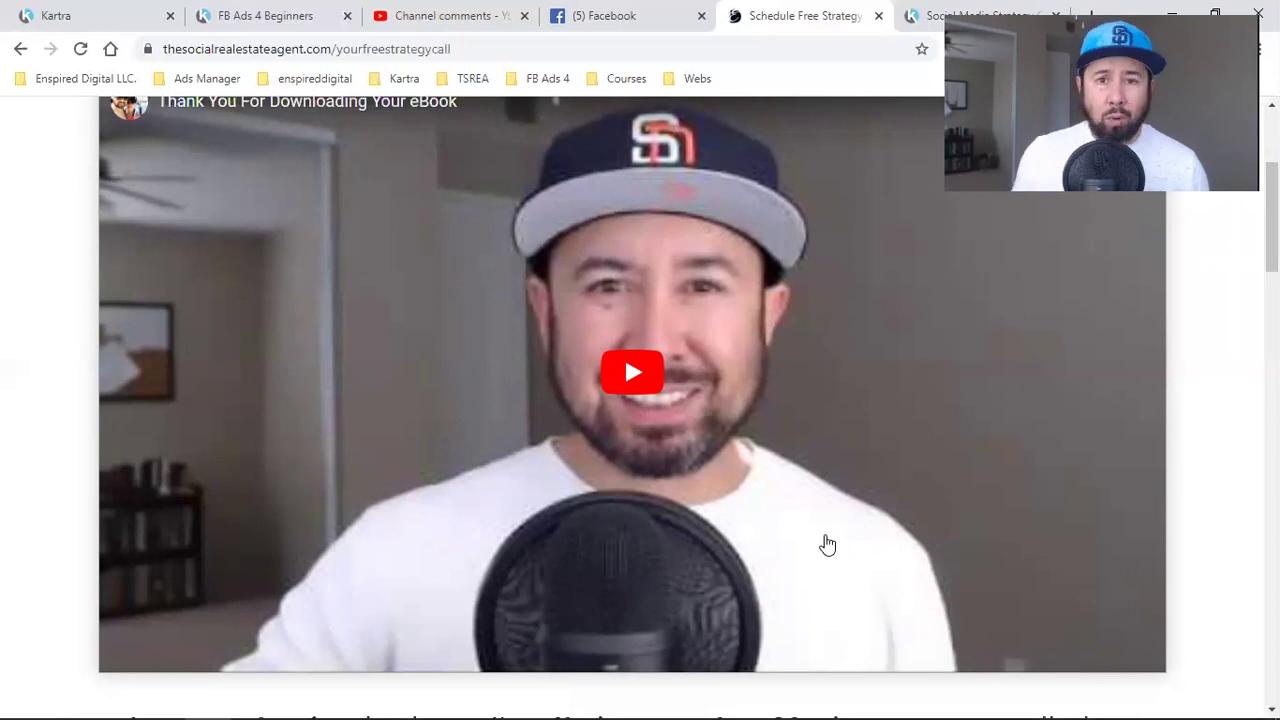
scroll(827, 544, "down", 4)
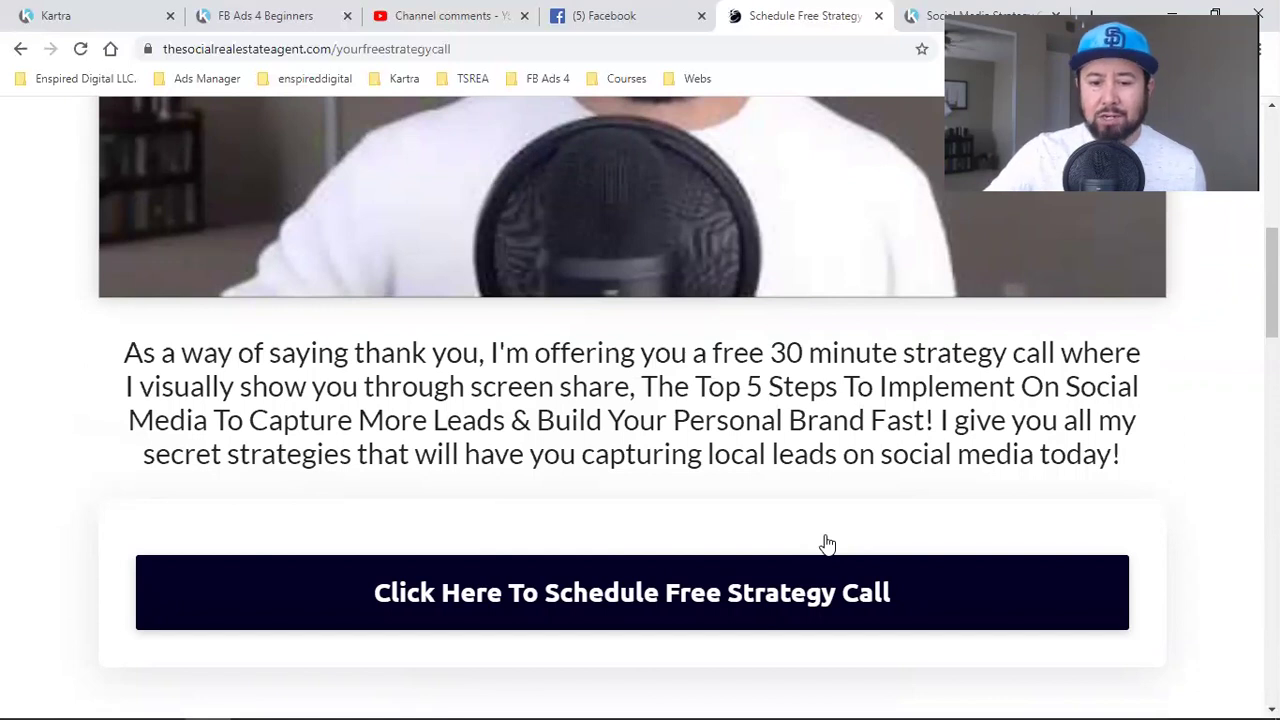
scroll(826, 543, "down", 2)
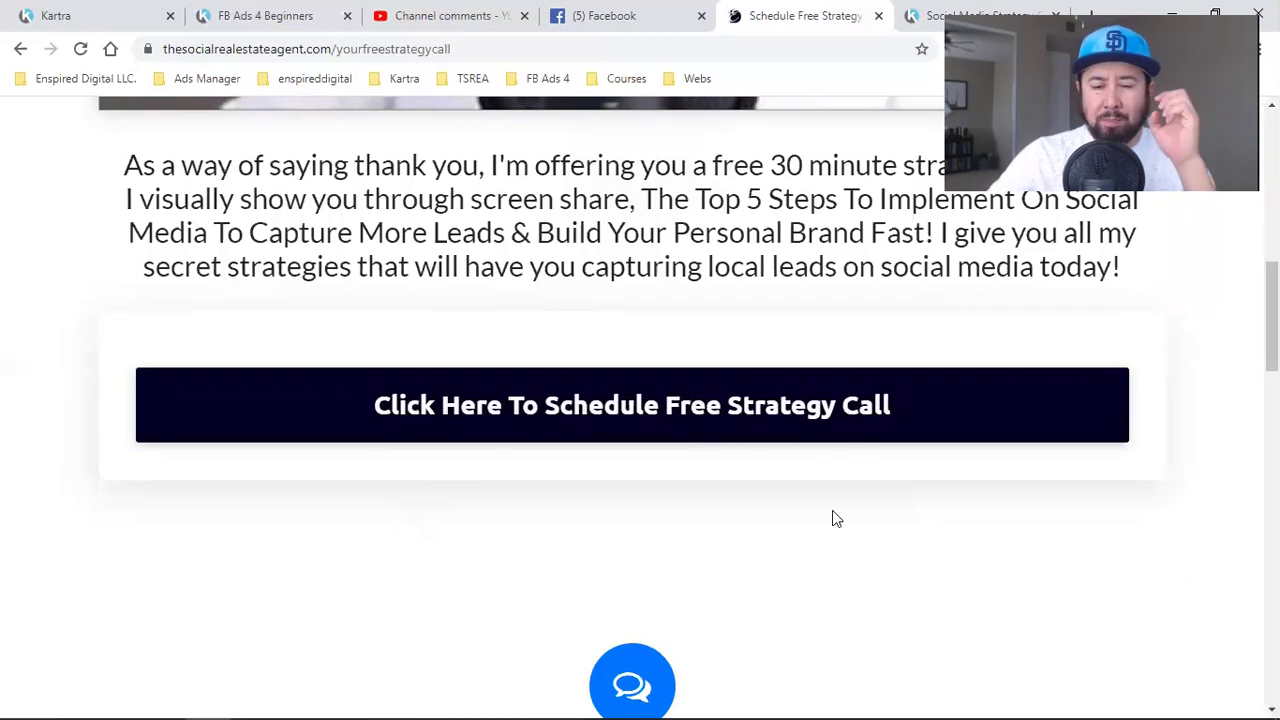
scroll(834, 517, "up", 8)
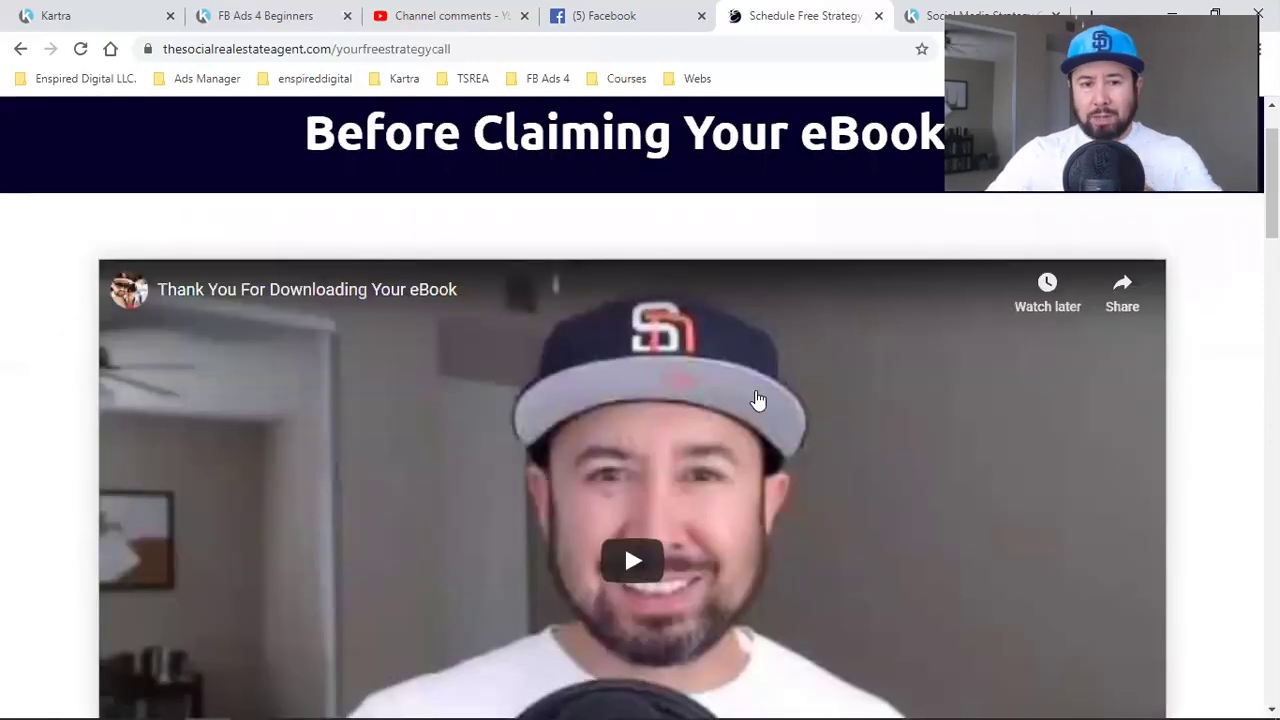
Switch to YouTube Studio and highlight the viewer's question "Would you say a lead magnet in between the funnel is crucial"
scroll(757, 403, "up", 1)
left_click(440, 12)
left_click(650, 420)
left_click_drag(597, 412, 355, 431)
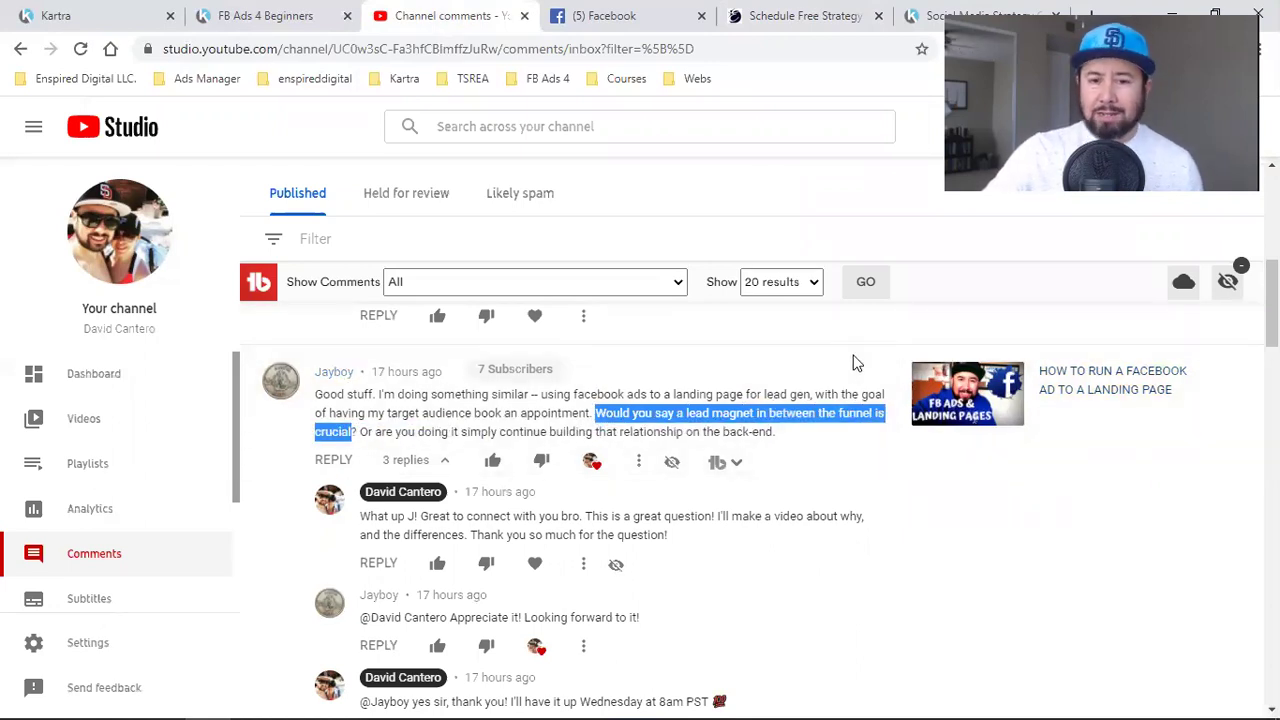
Review the sponsored Facebook post for the webinar, covering its text, whiteboard image and "Coaches, Consultants, & Course Creators Need This..." headline
left_click(617, 15)
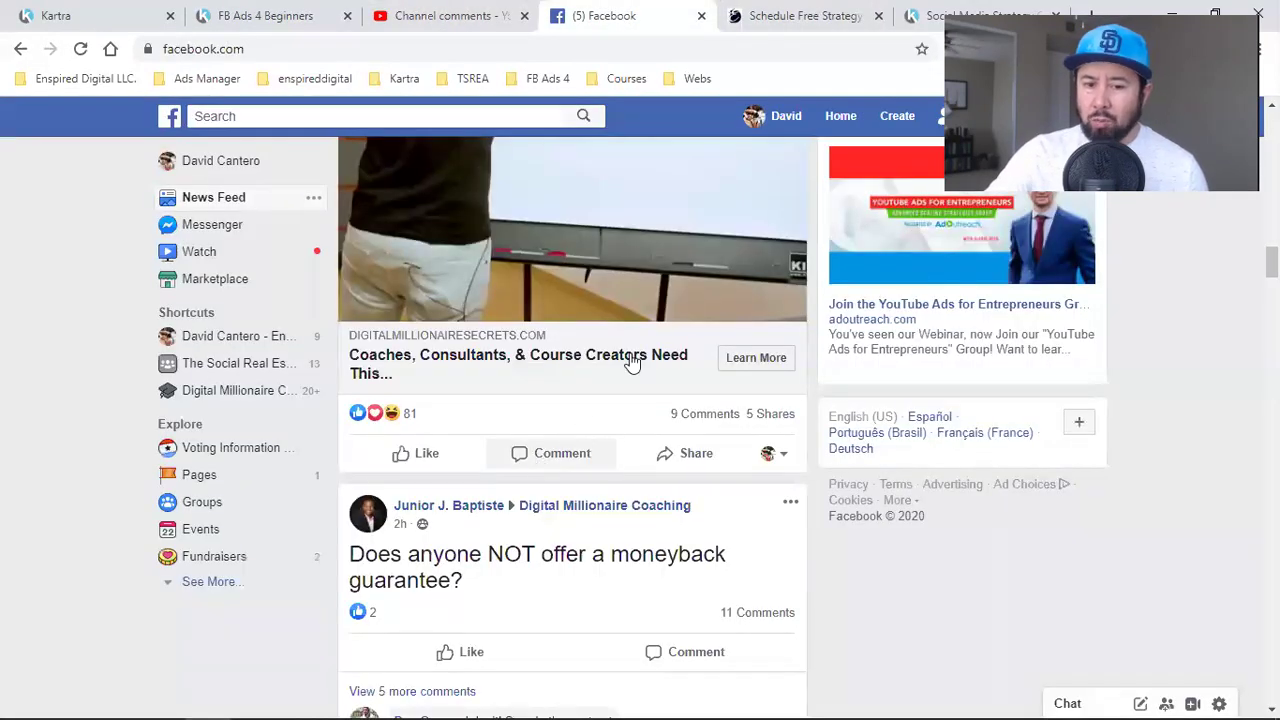
scroll(634, 363, "up", 3)
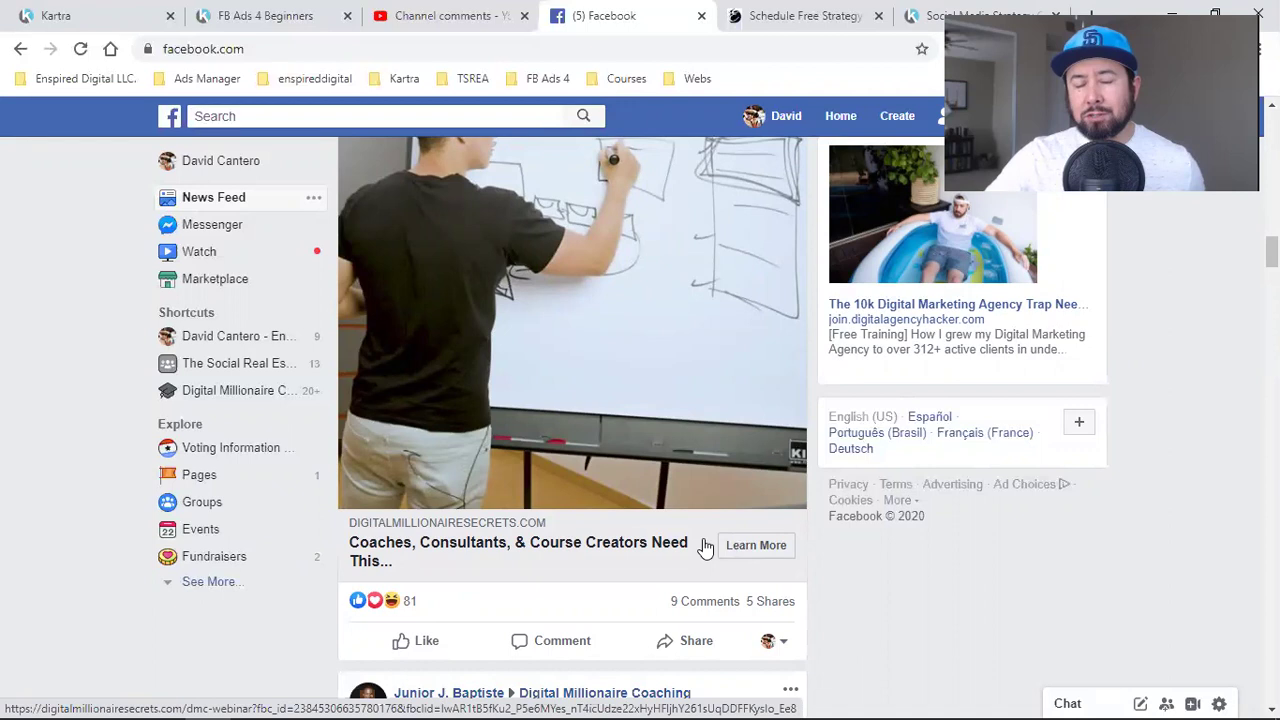
scroll(706, 543, "up", 4)
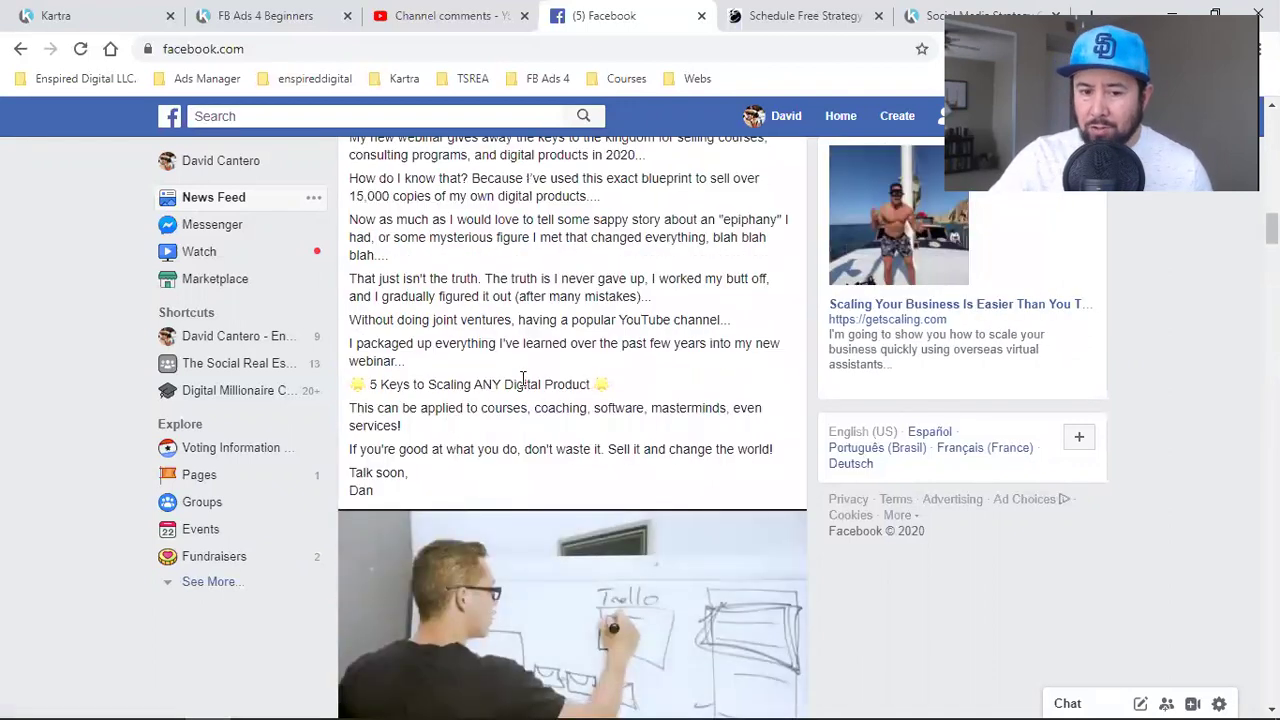
scroll(520, 380, "down", 5)
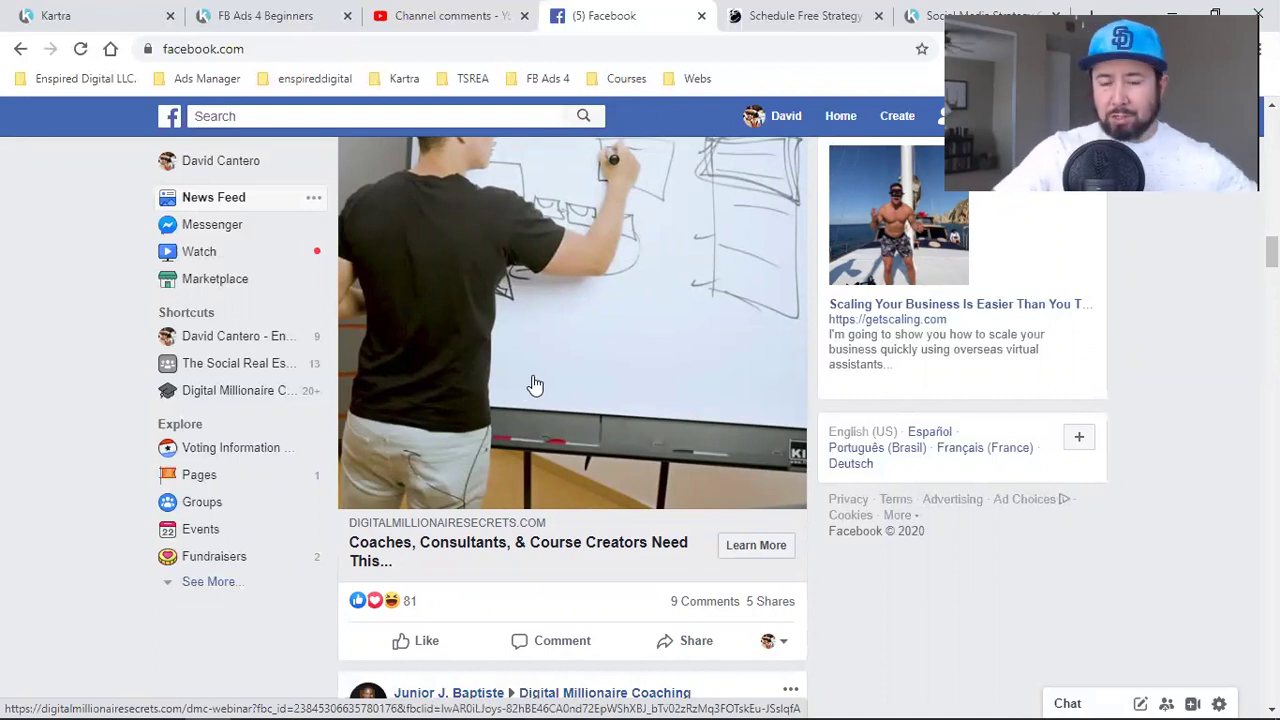
scroll(530, 386, "up", 2)
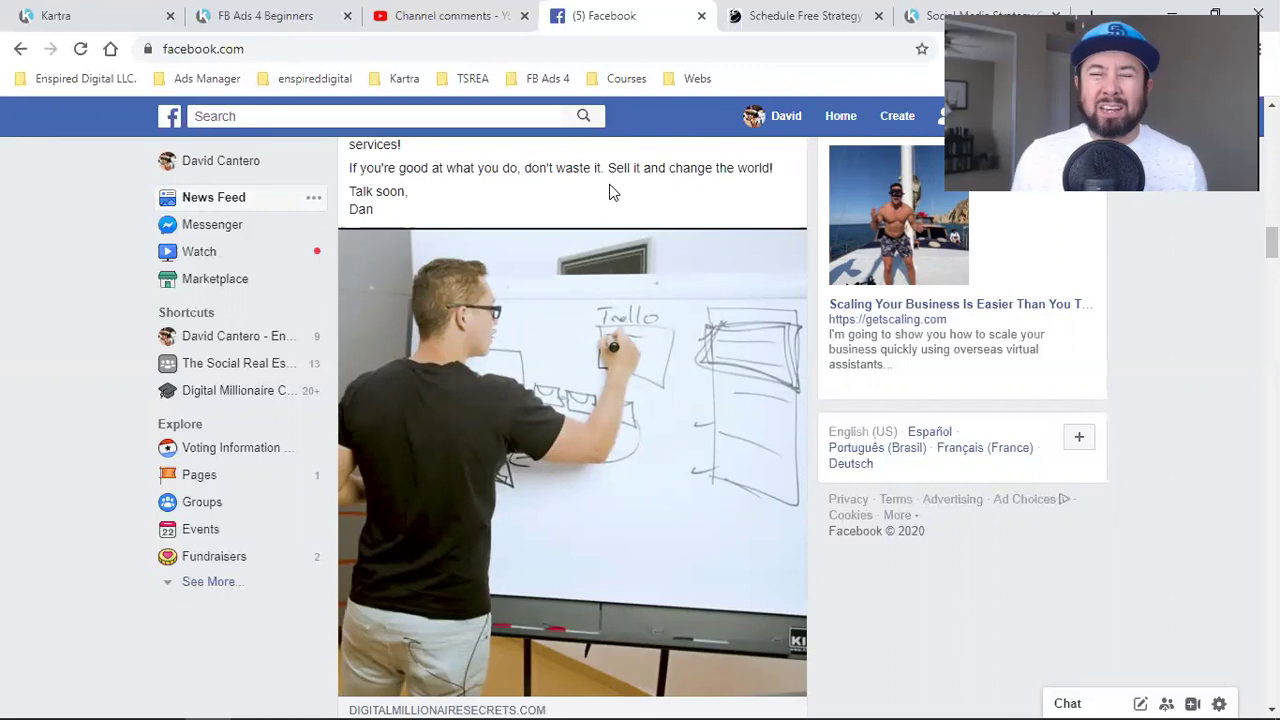
scroll(612, 192, "down", 1)
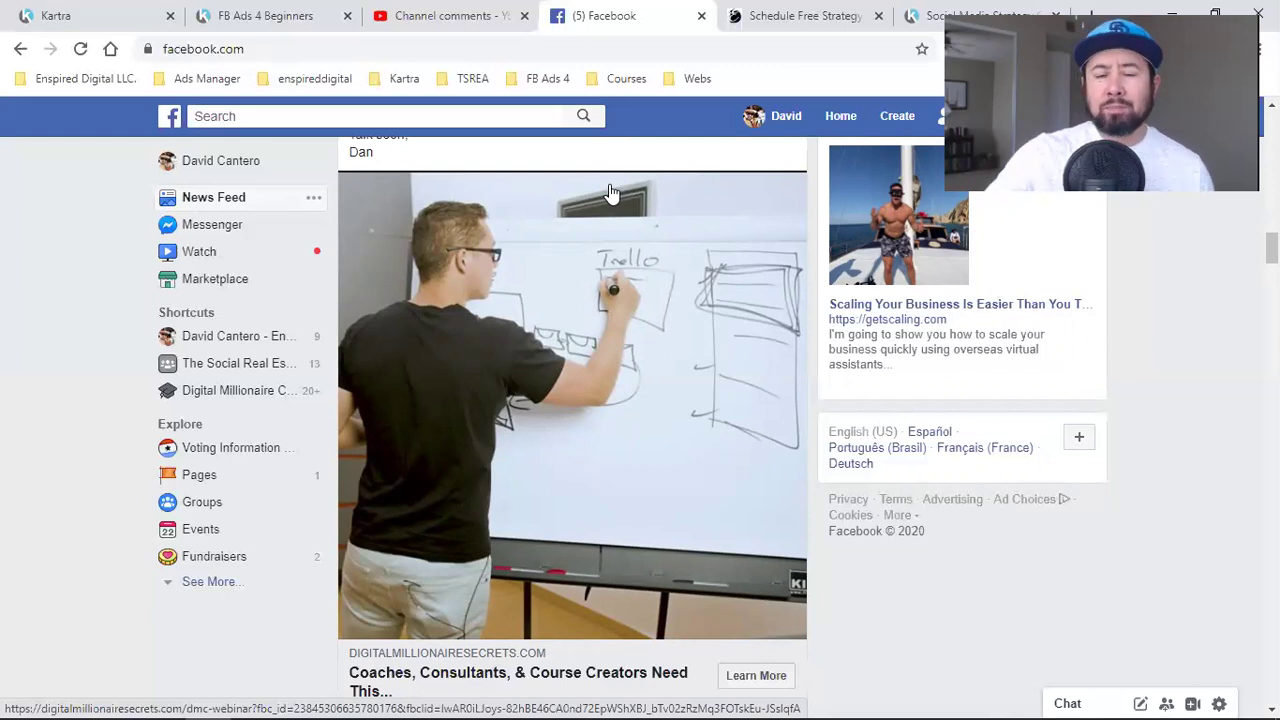
Open the webinar ad's landing page in a separate tab, close the free strategy call tab and dismiss the Facebook Pixel Helper details
left_click(514, 336)
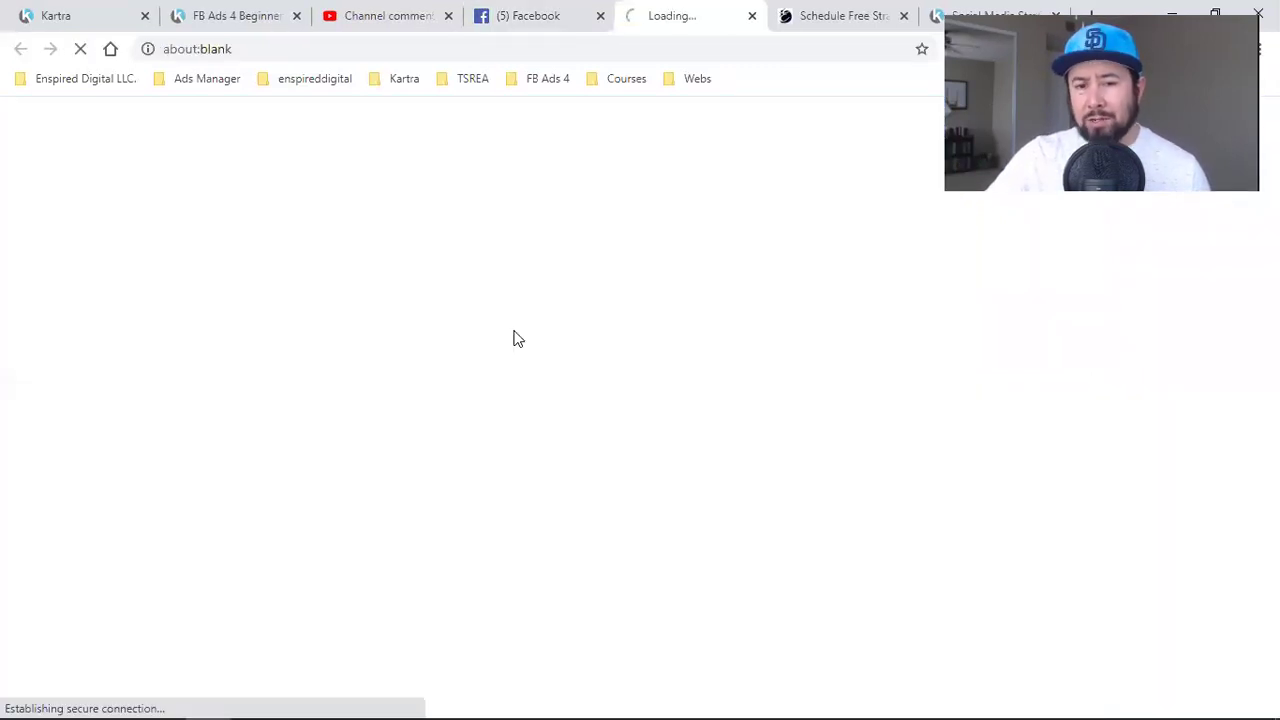
left_click(905, 16)
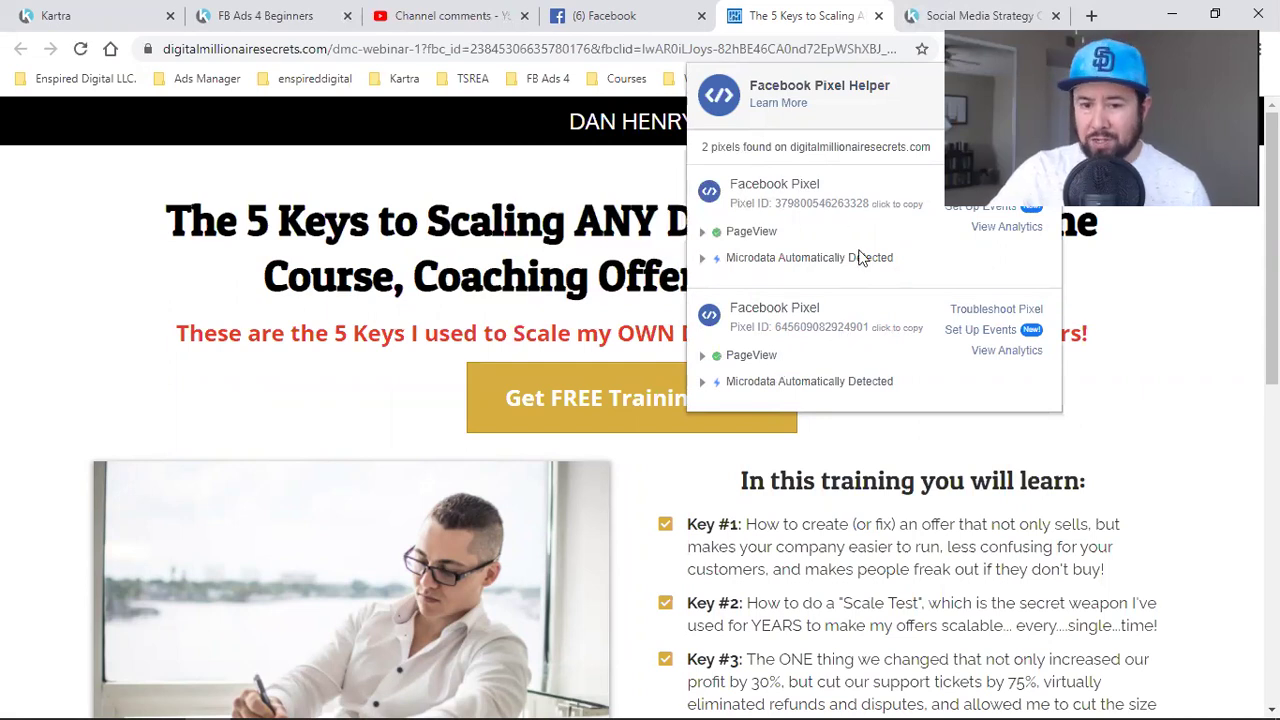
left_click(1183, 440)
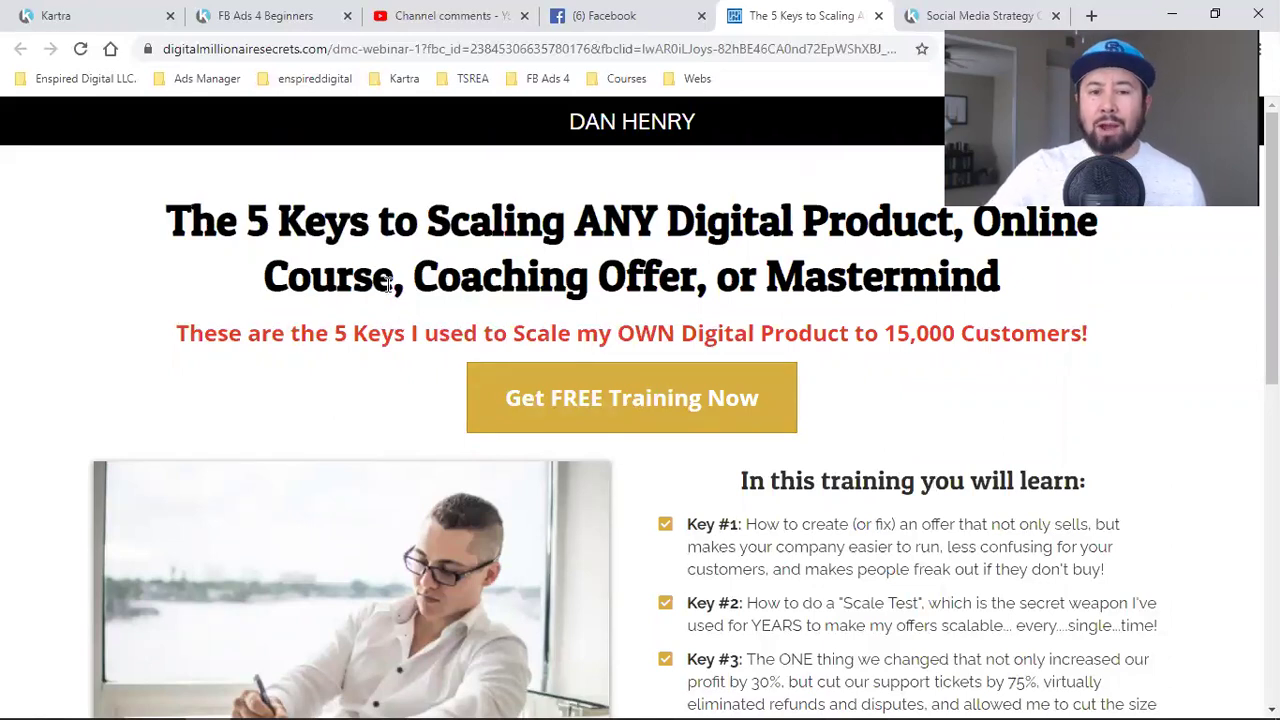
Compare the Facebook webinar ad's text with the "5 Keys to Scaling ANY Digital Product" landing page
left_click(644, 12)
scroll(565, 432, "up", 5)
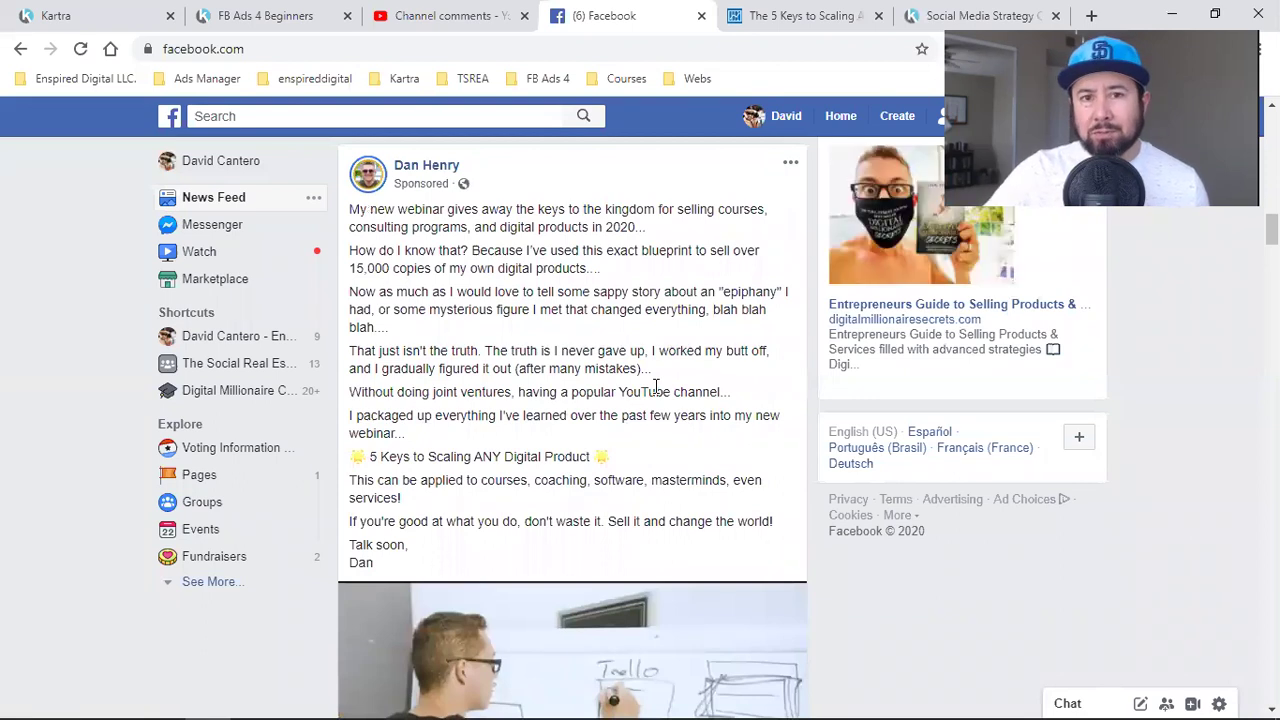
left_click(800, 15)
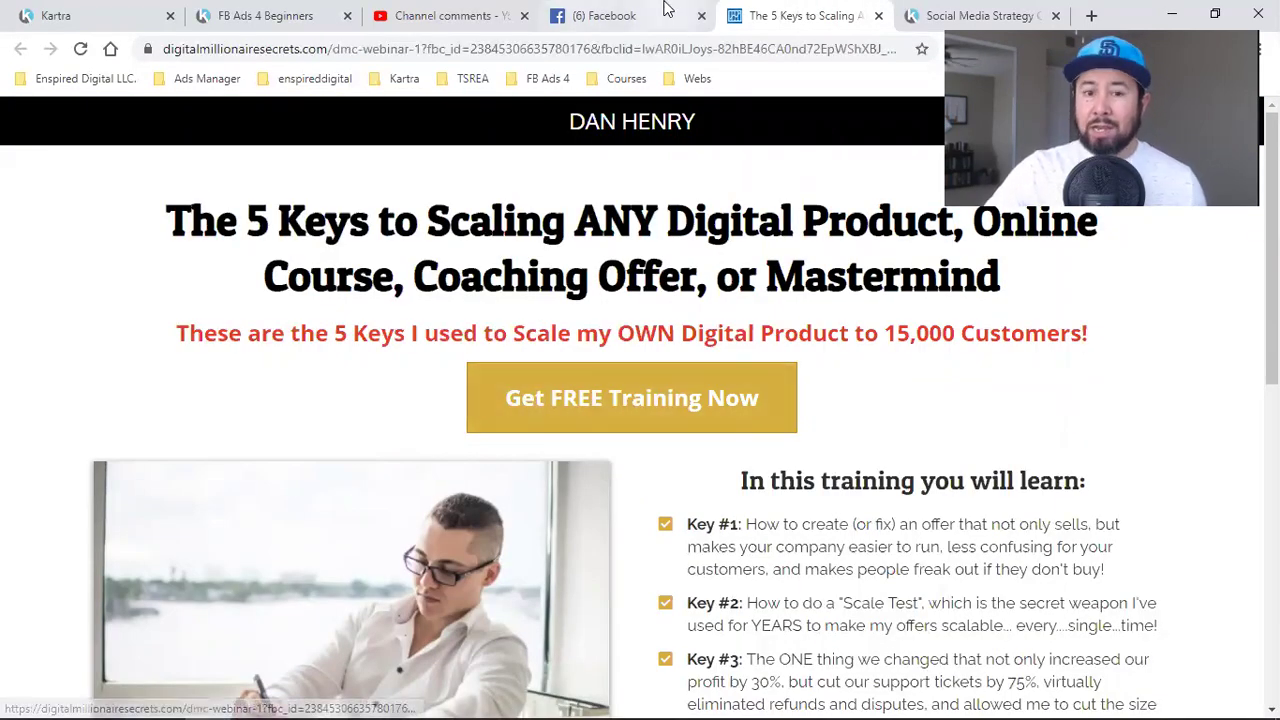
left_click(660, 15)
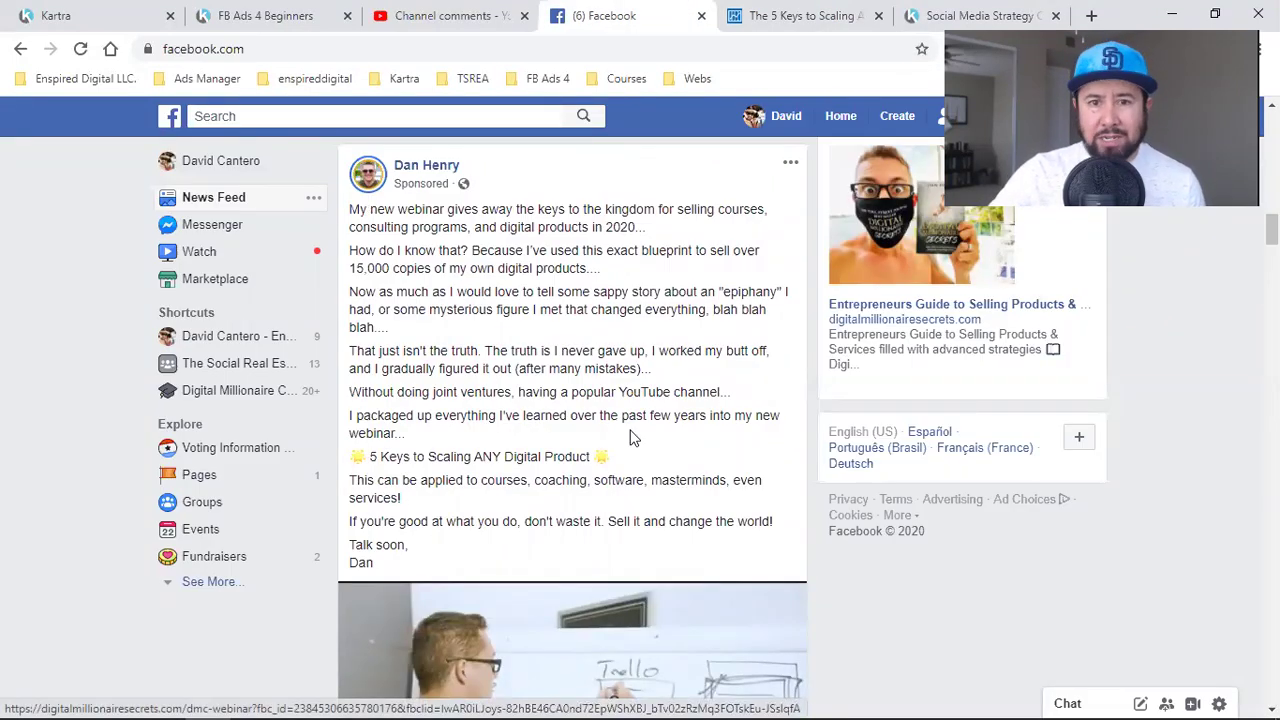
left_click(777, 12)
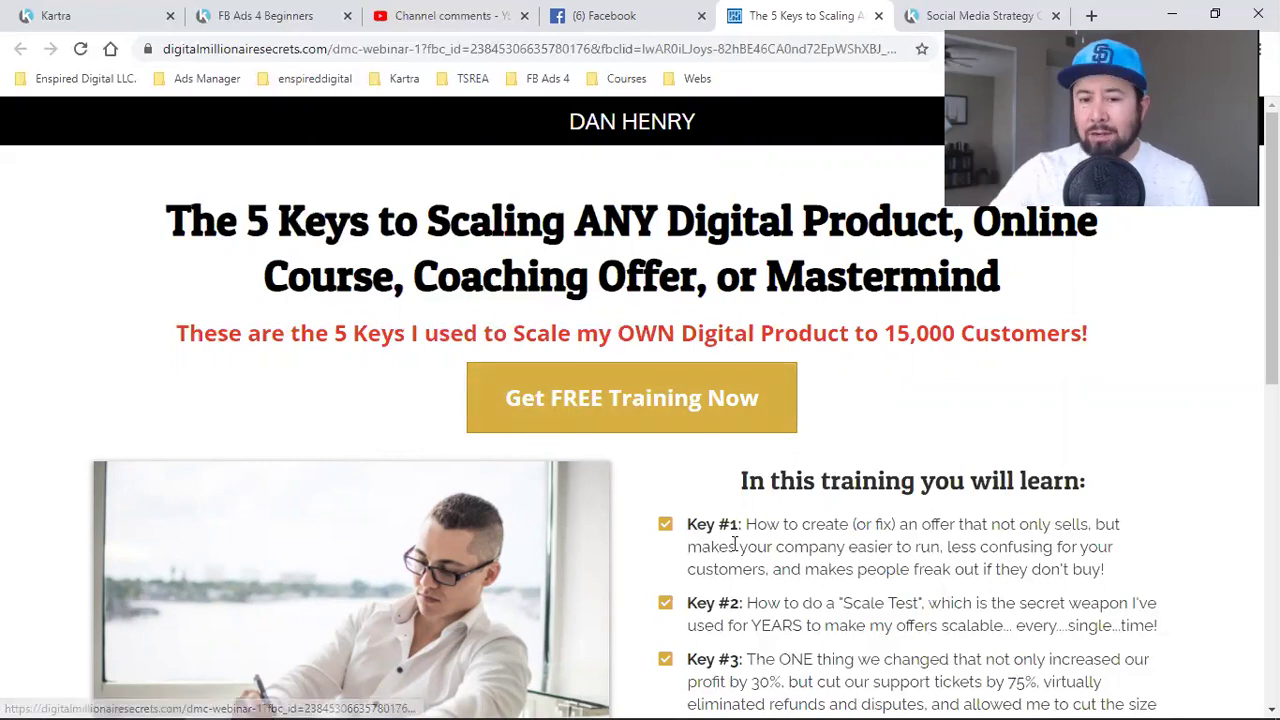
Look through the Facebook news feed for other sponsored posts and the lead magnets they offer
left_click(658, 14)
scroll(651, 464, "down", 10)
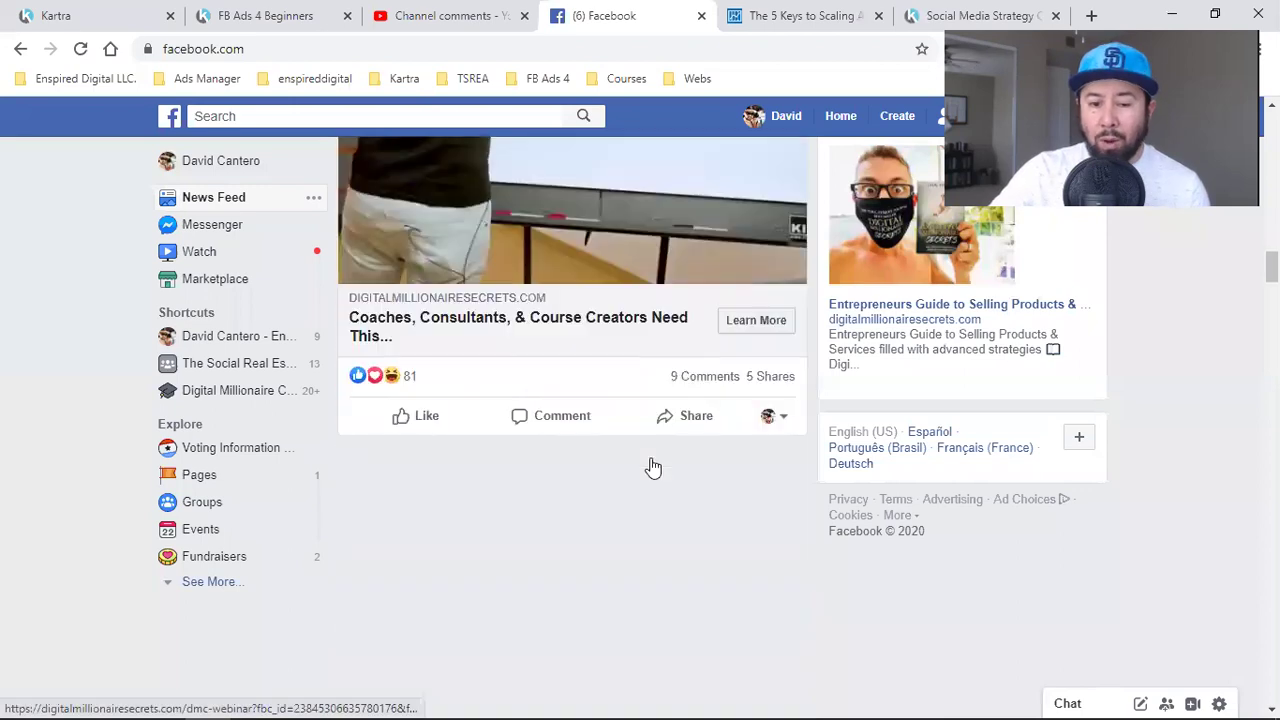
scroll(650, 465, "down", 15)
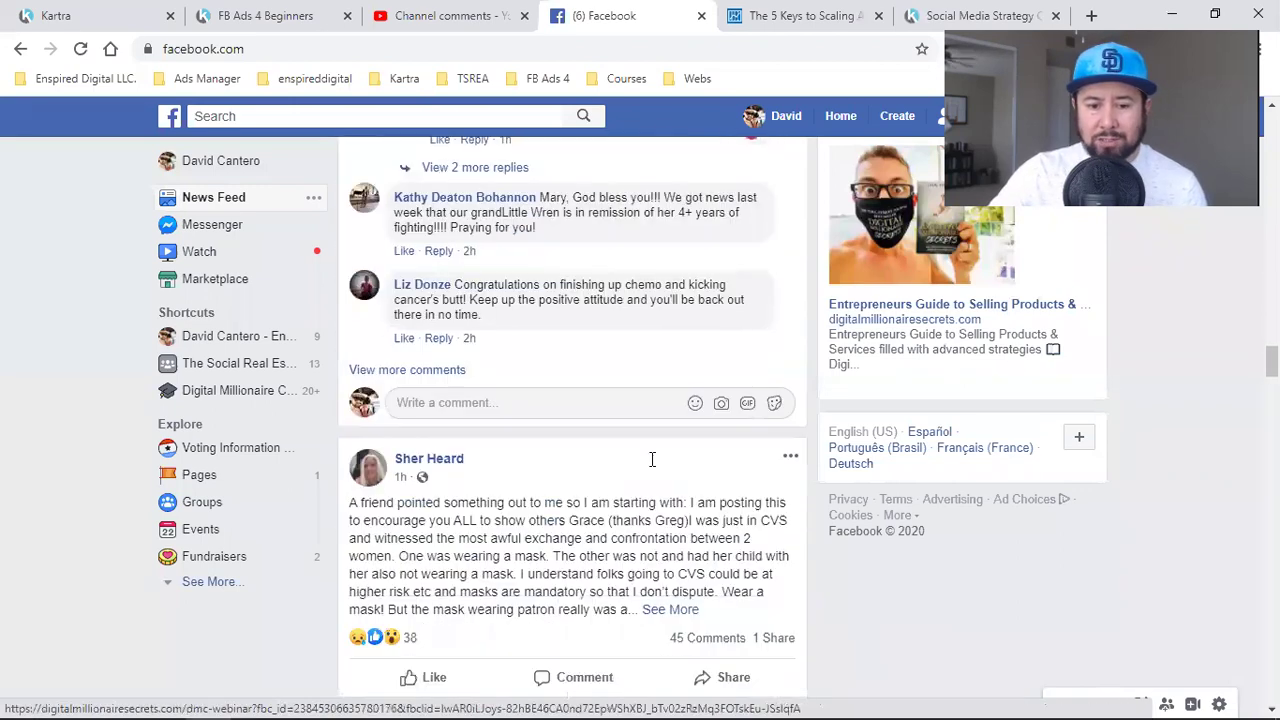
scroll(650, 465, "down", 15)
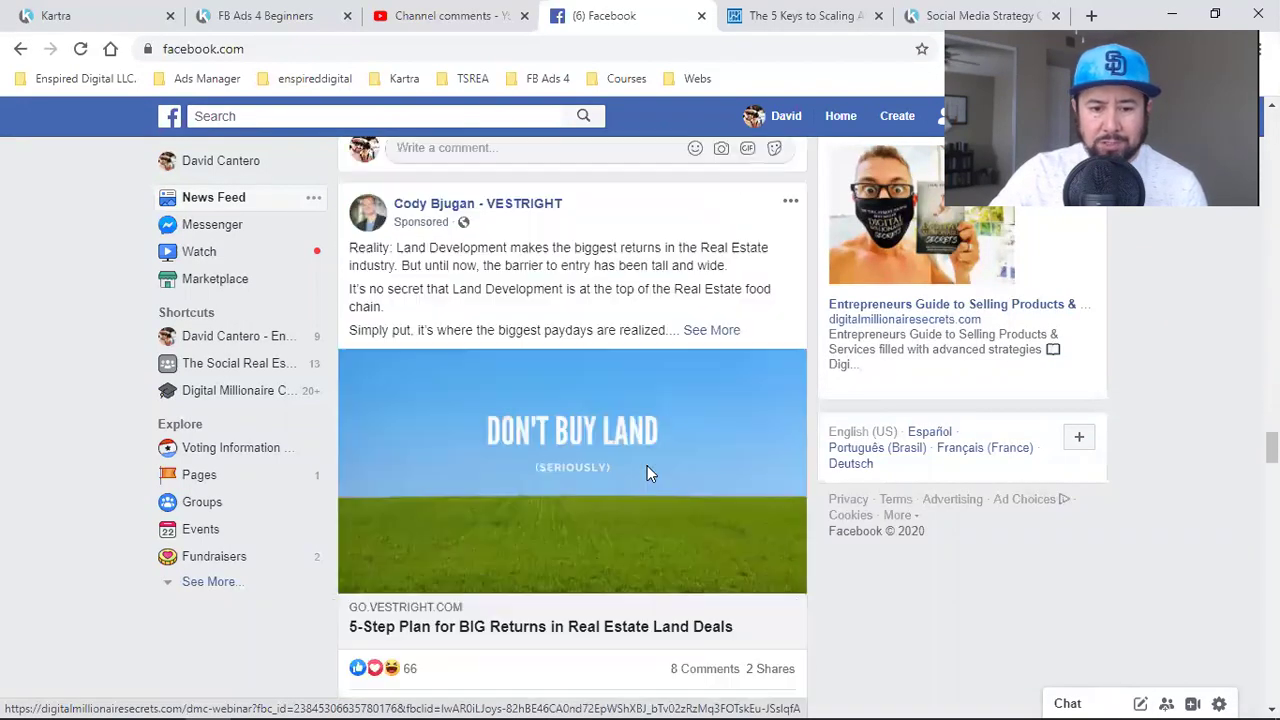
scroll(650, 475, "down", 15)
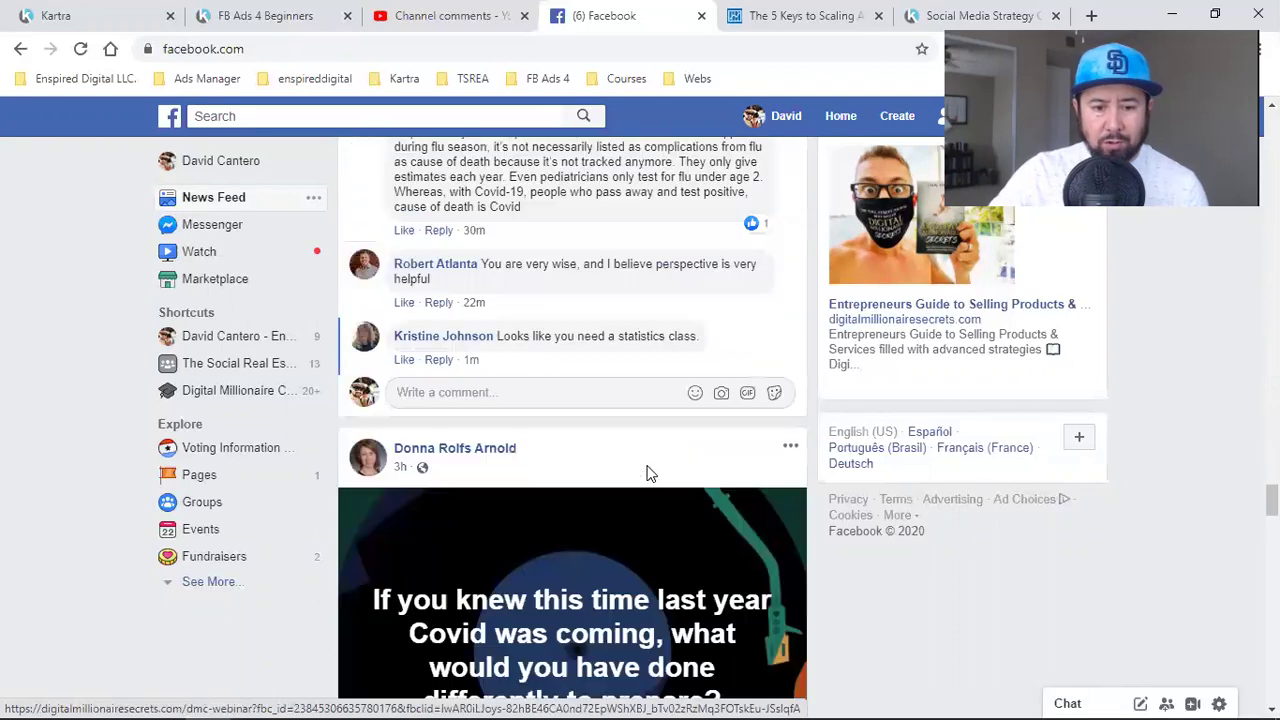
scroll(648, 474, "down", 10)
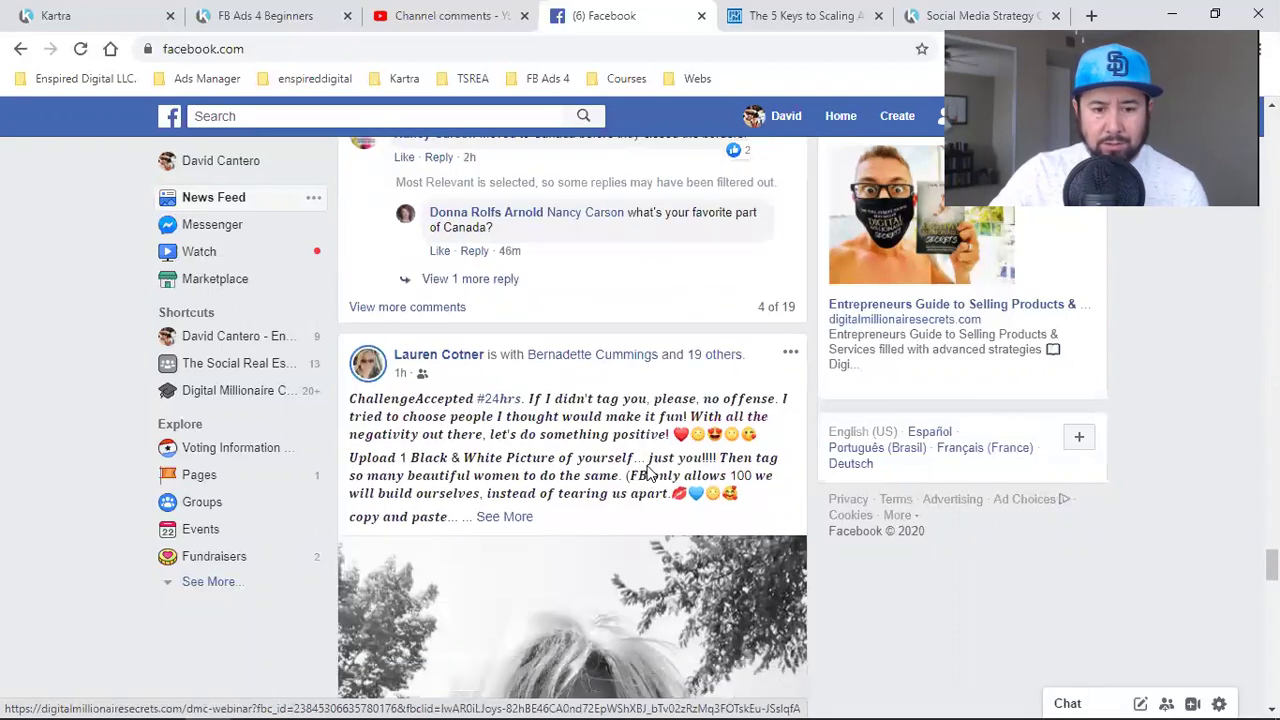
scroll(648, 474, "down", 15)
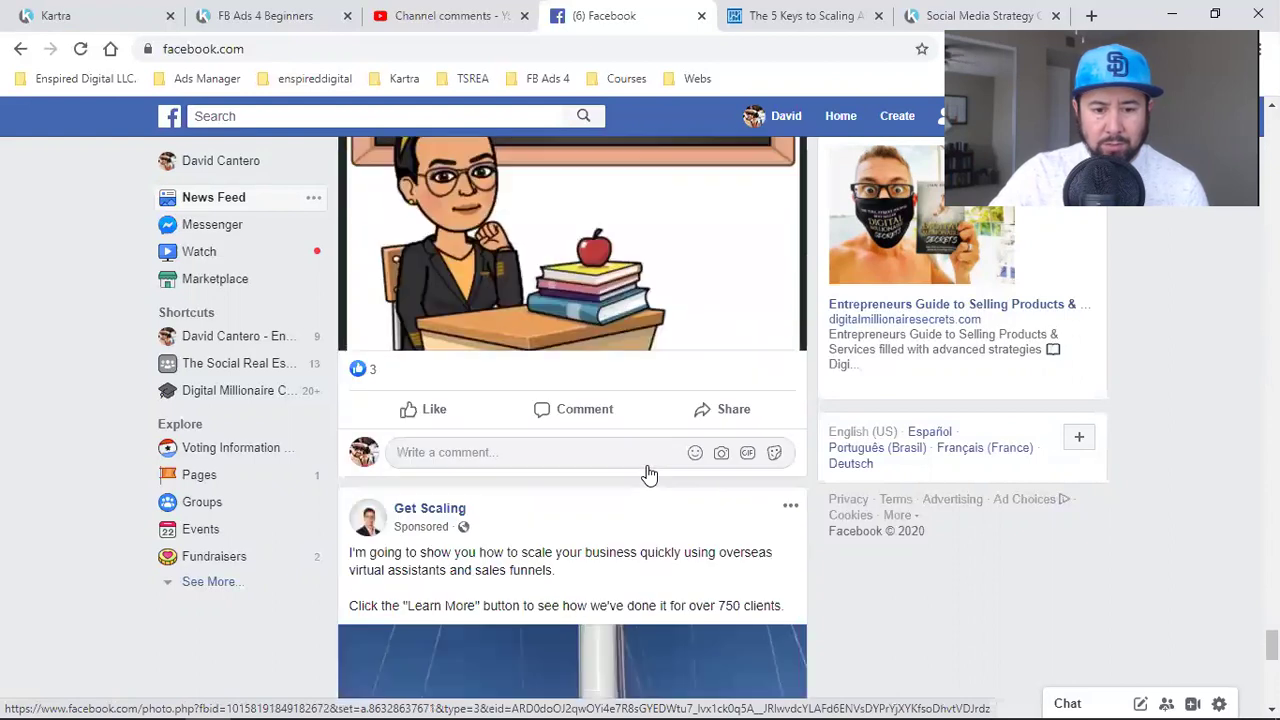
scroll(648, 474, "down", 10)
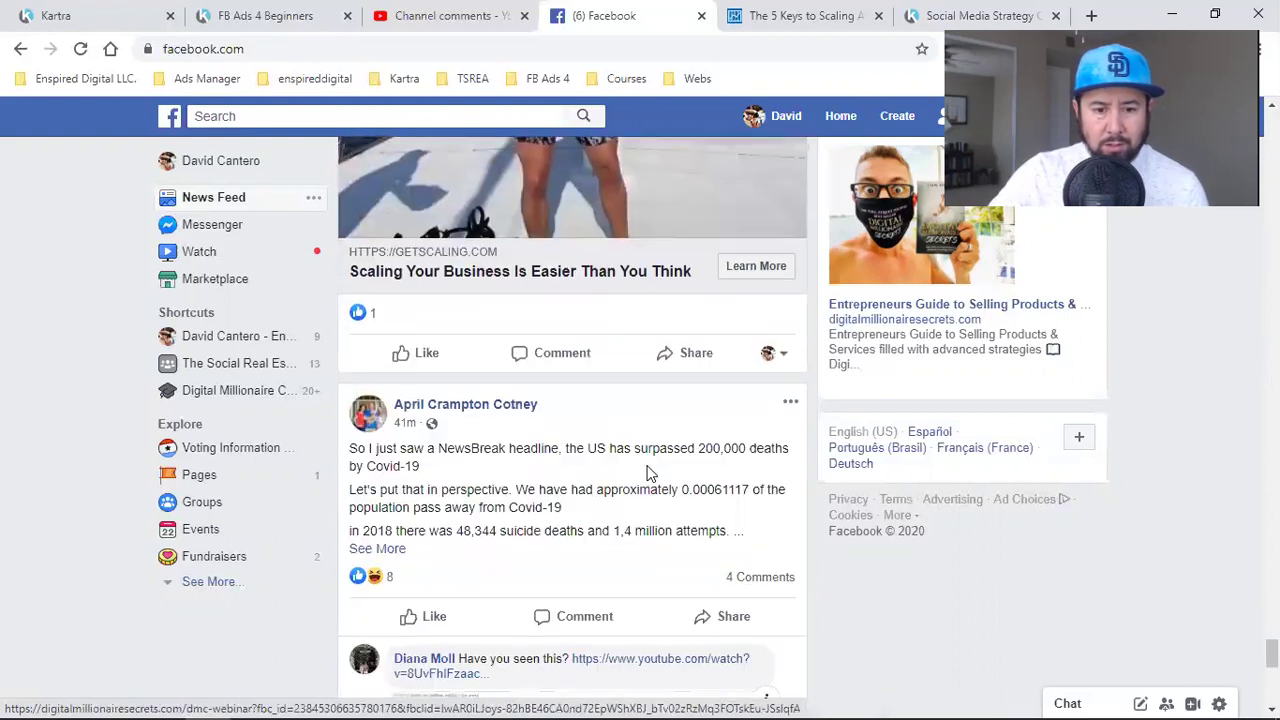
scroll(648, 474, "down", 10)
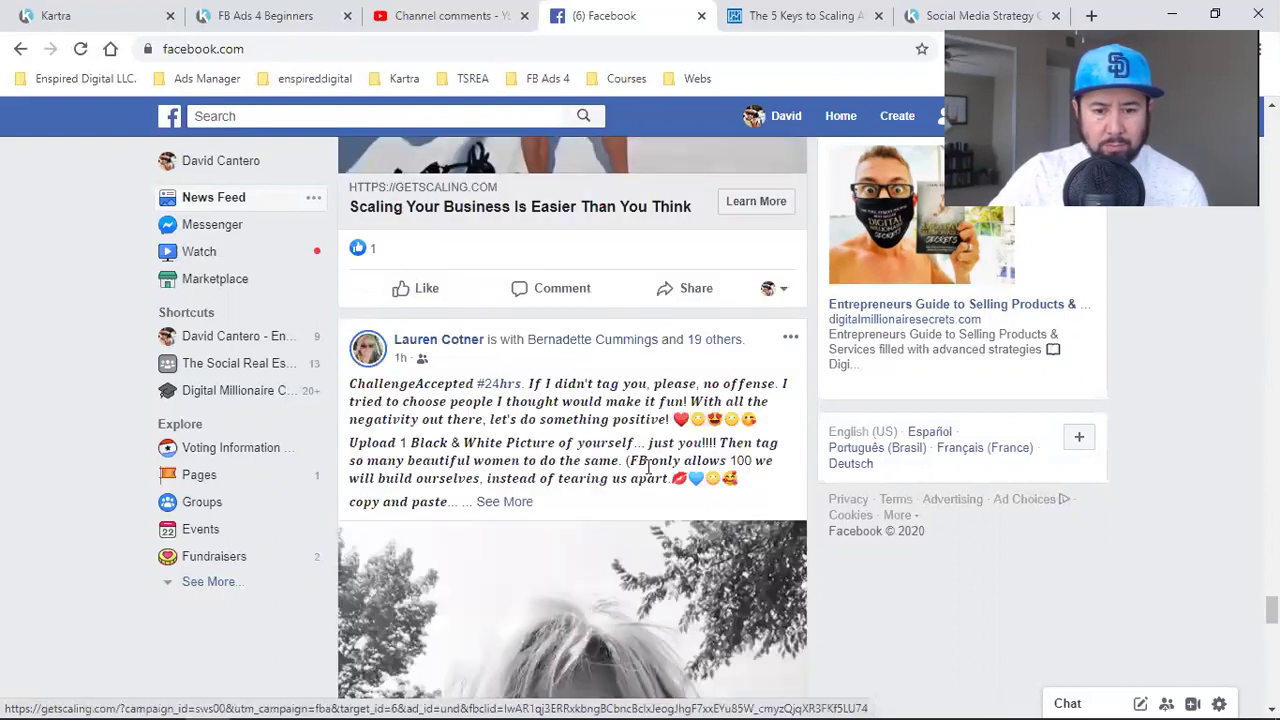
scroll(648, 438, "down", 12)
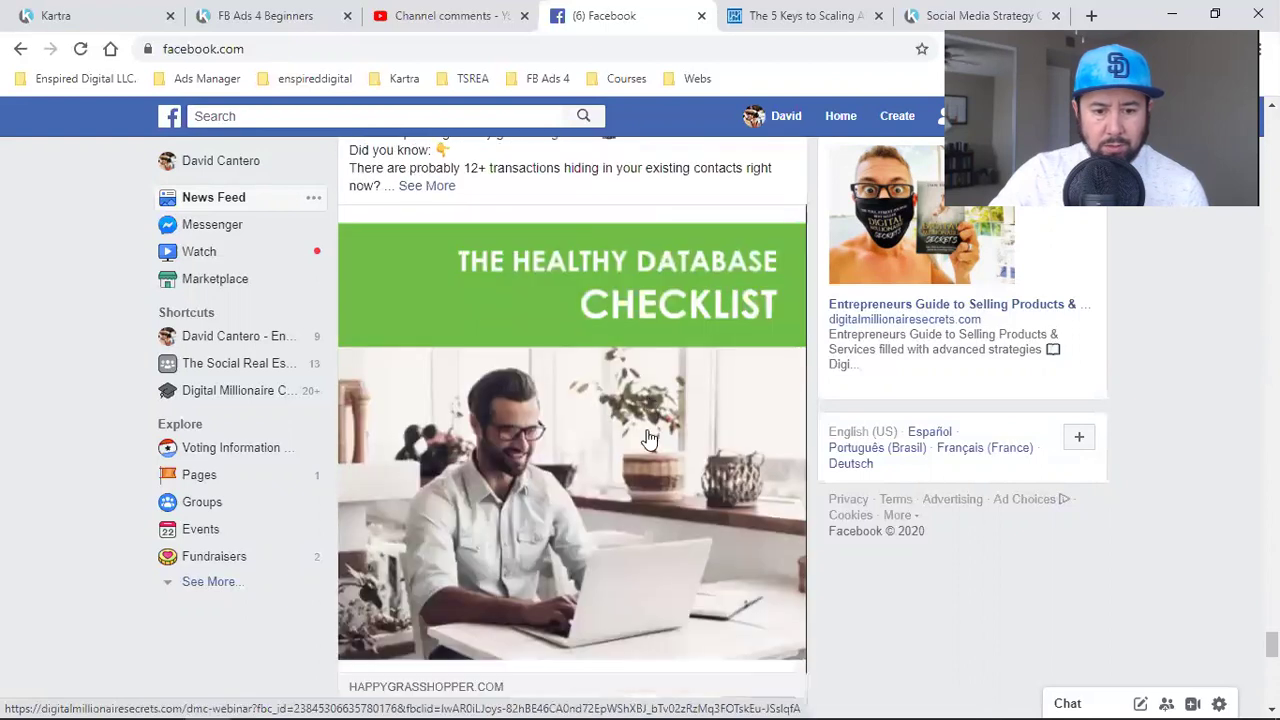
scroll(648, 438, "down", 15)
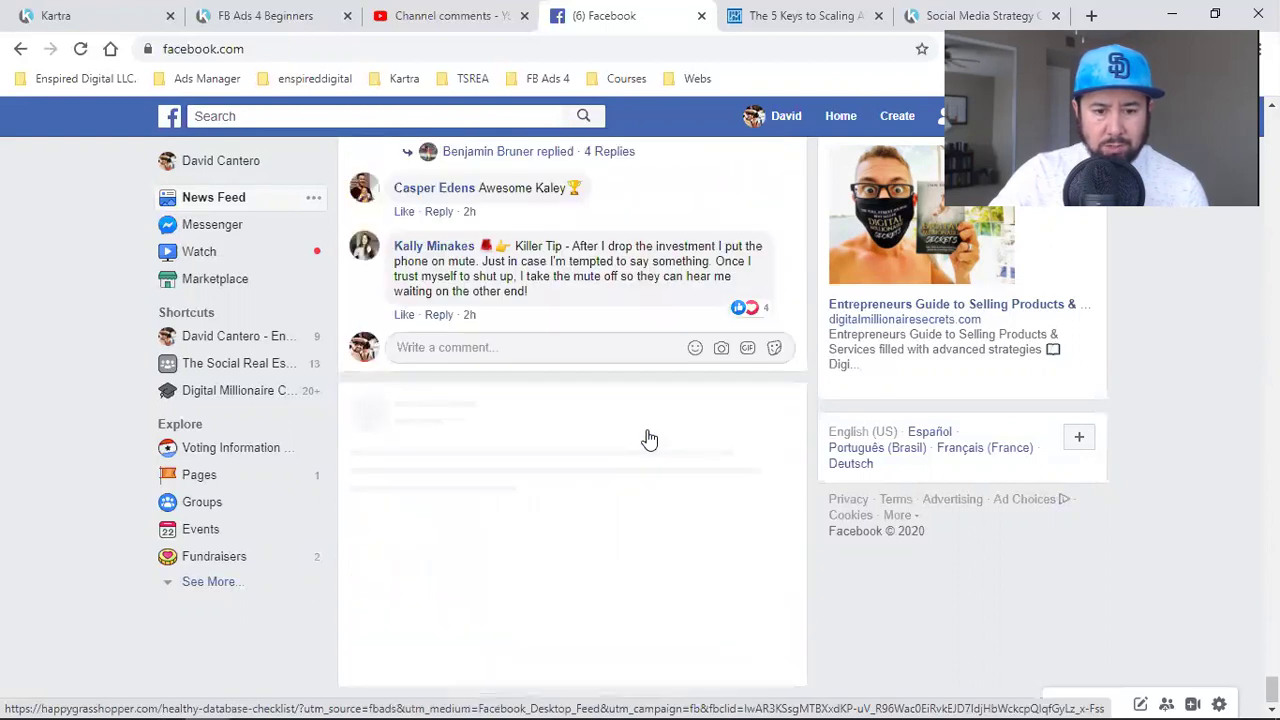
scroll(648, 438, "down", 8)
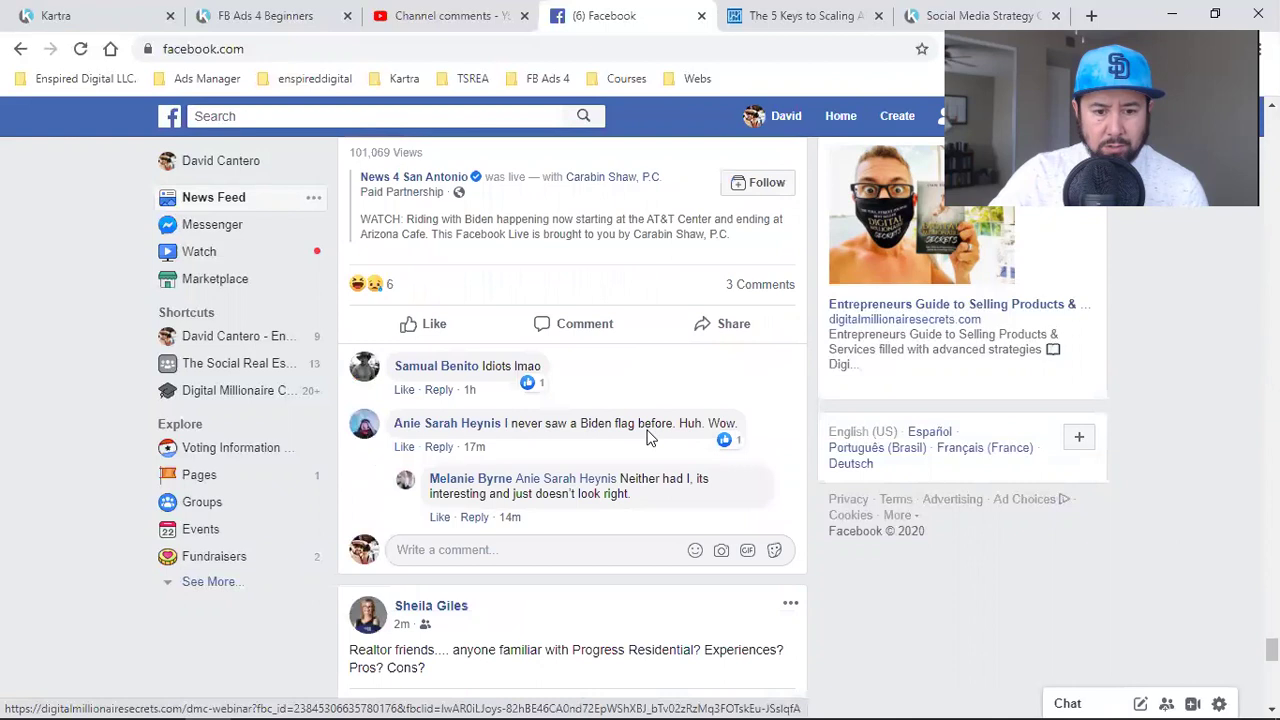
scroll(647, 437, "down", 4)
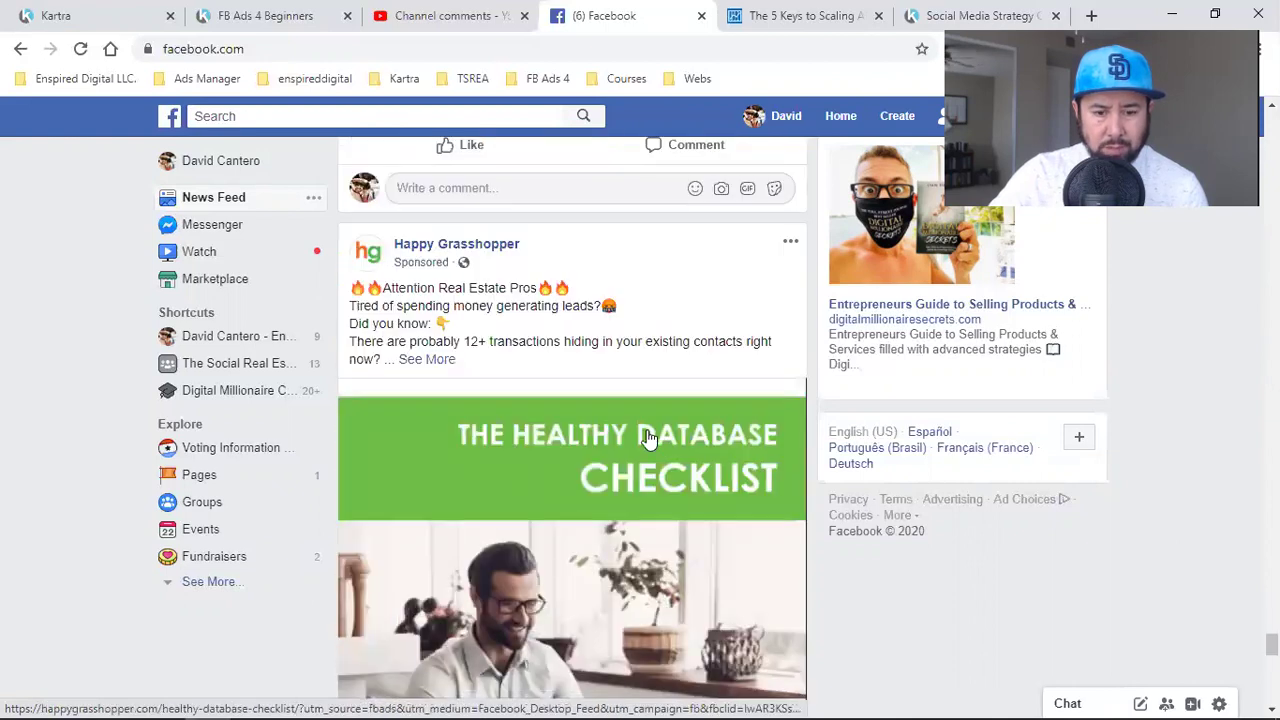
scroll(648, 438, "down", 5)
scroll(648, 438, "down", 11)
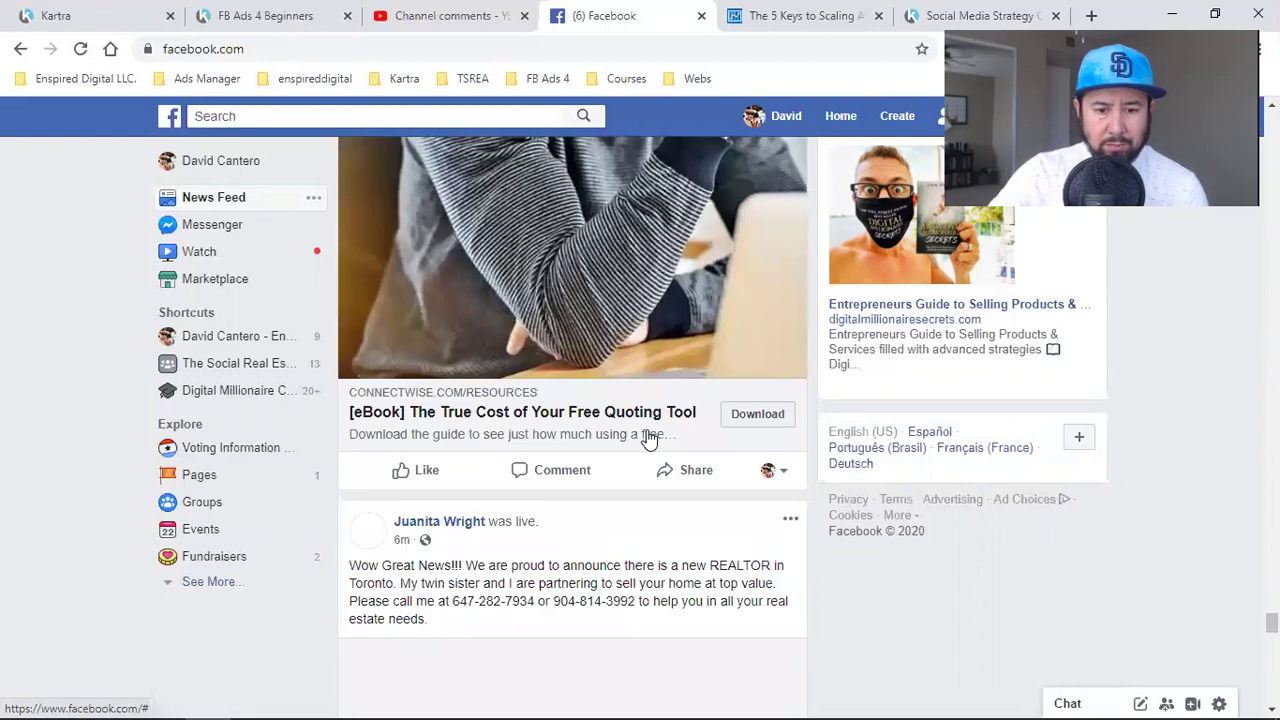
scroll(648, 438, "down", 1)
scroll(651, 437, "up", 1)
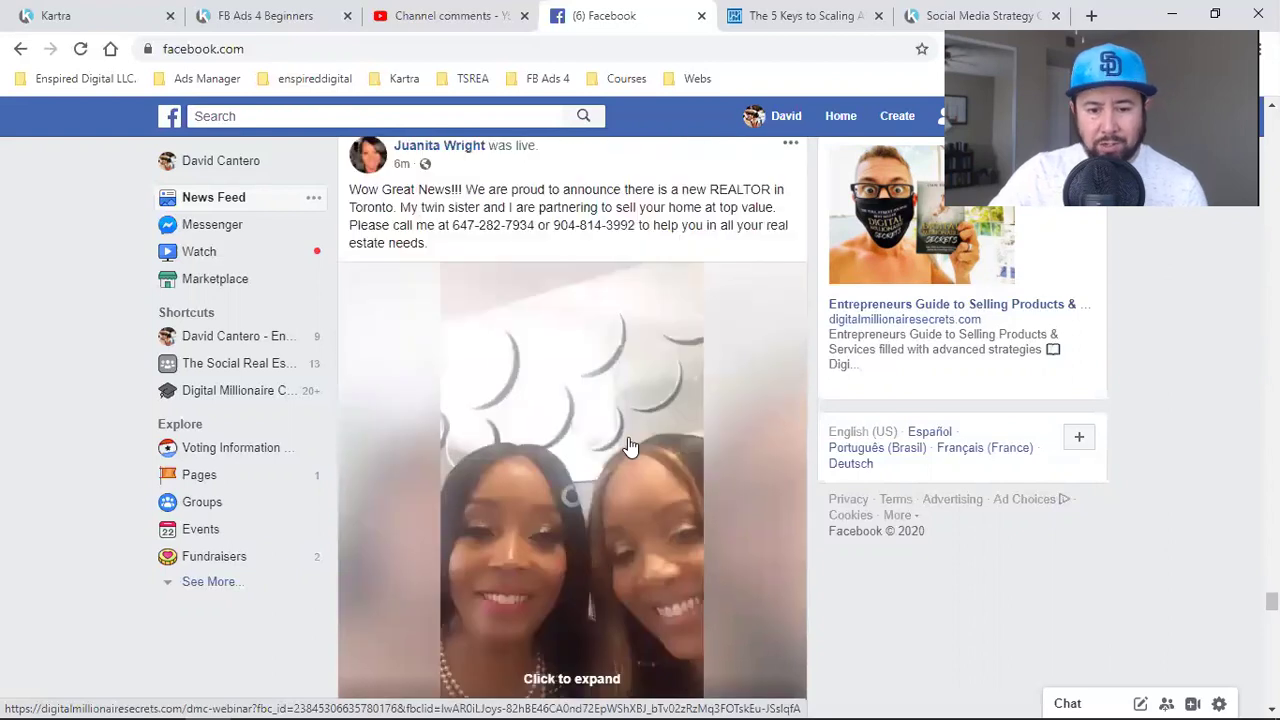
scroll(630, 446, "down", 1)
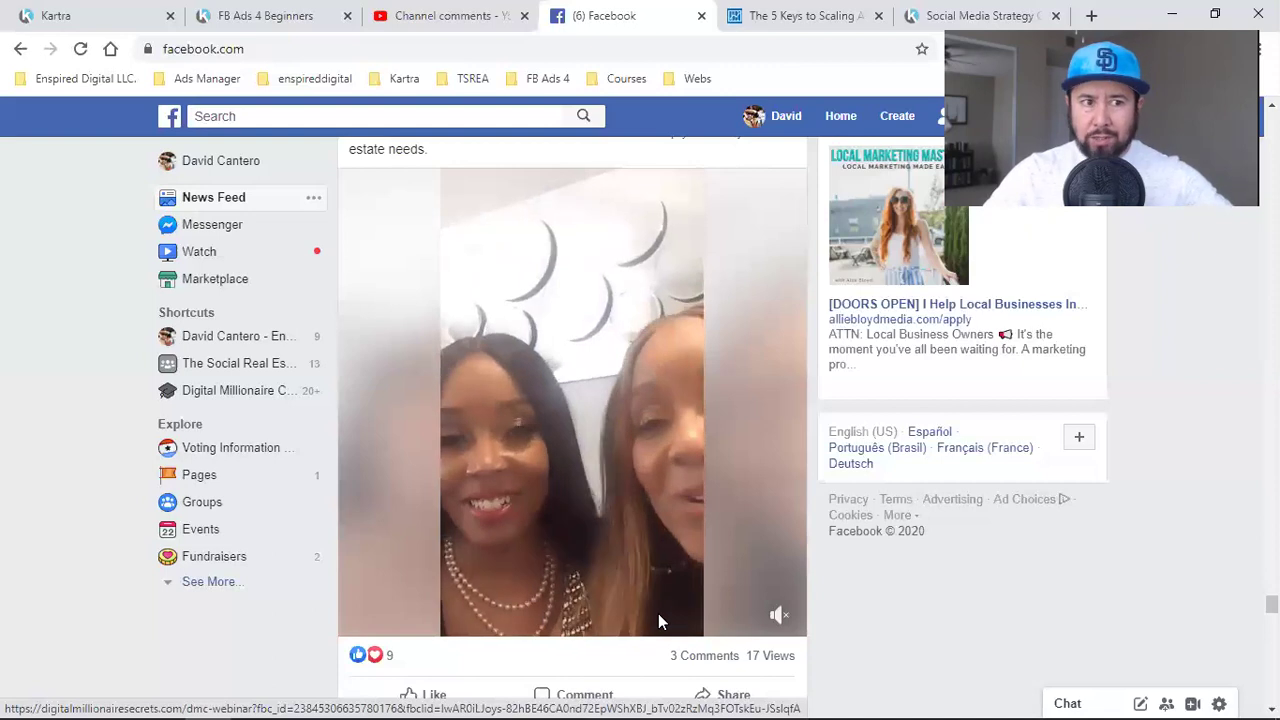
scroll(665, 600, "down", 1)
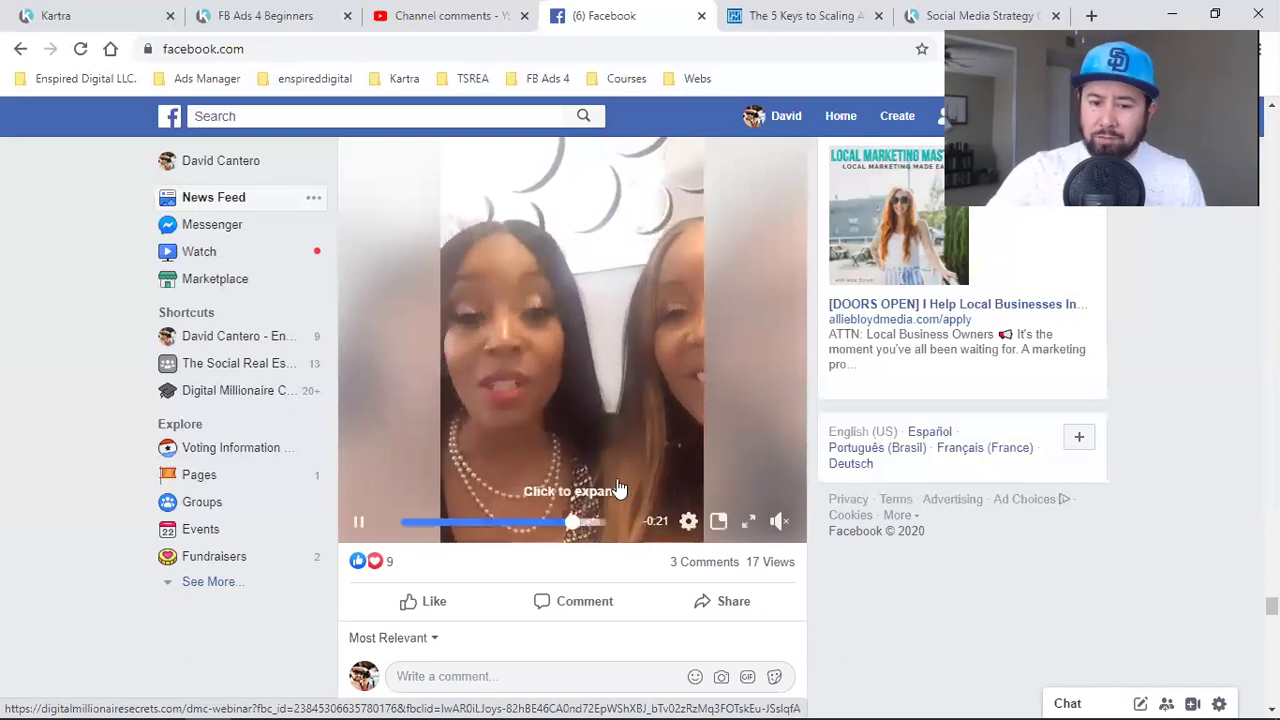
Return to the webinar landing page and check its "Get FREE Training Now" registration form, leaving it unsubmitted
left_click(803, 15)
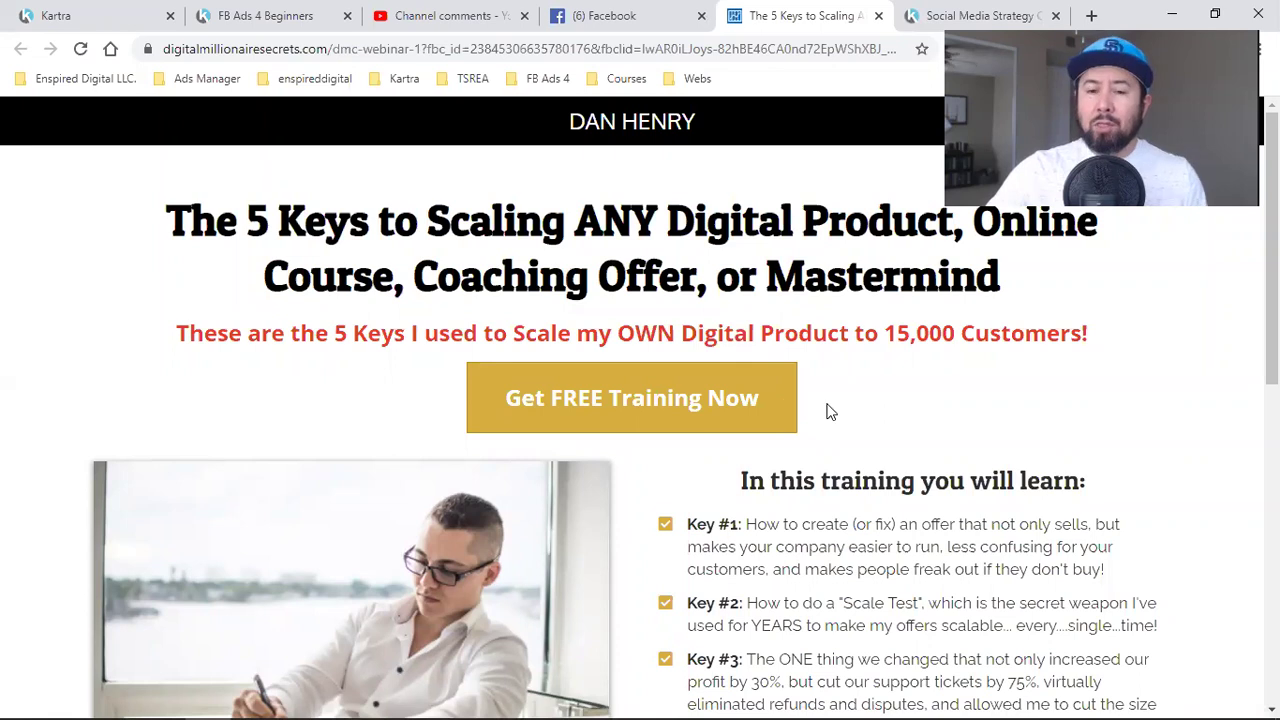
left_click(694, 402)
left_click(889, 188)
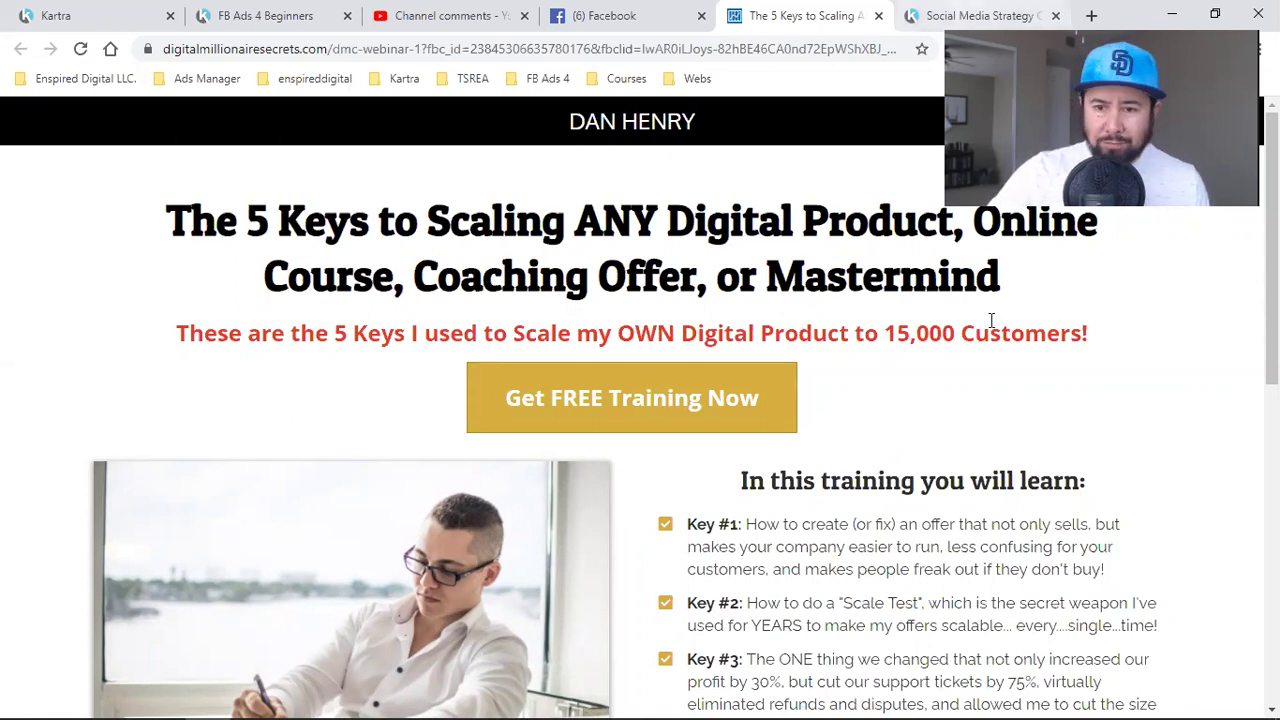
Open the Social Media Strategy Call booking form for Friday, 25 September 2020 at 15:00
left_click(927, 12)
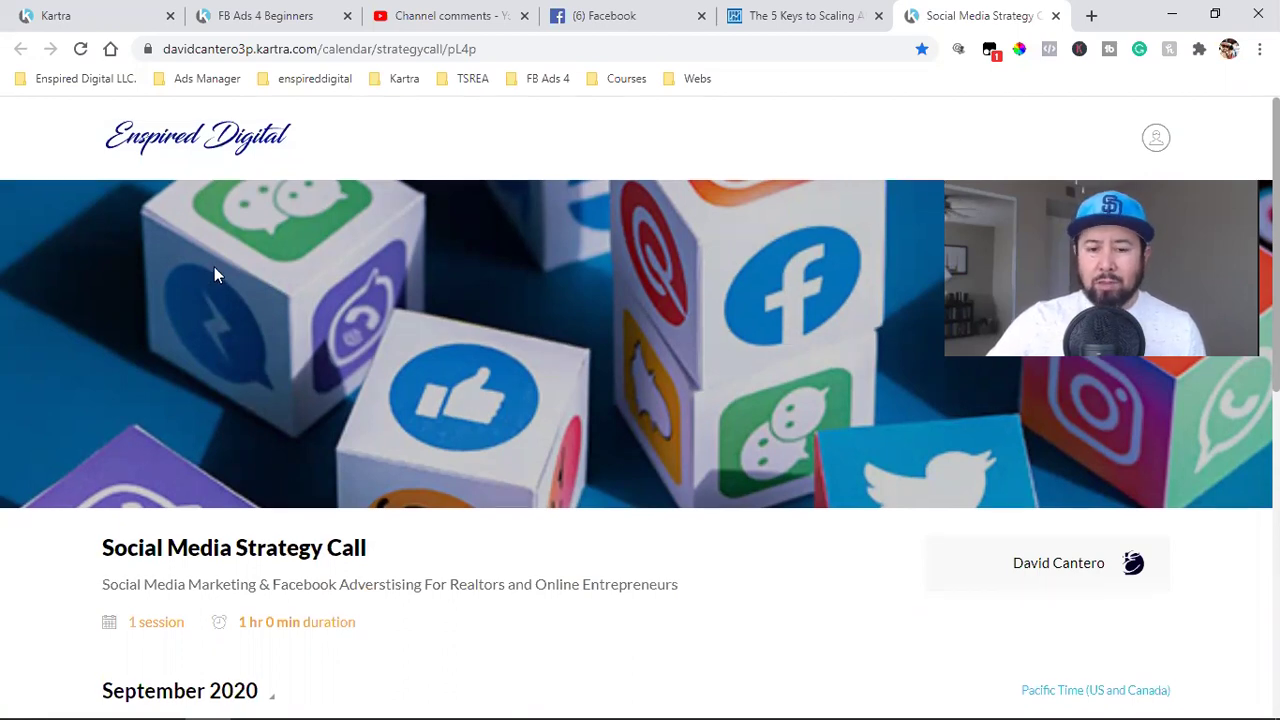
scroll(214, 268, "down", 3)
scroll(580, 395, "down", 3)
scroll(585, 396, "down", 1)
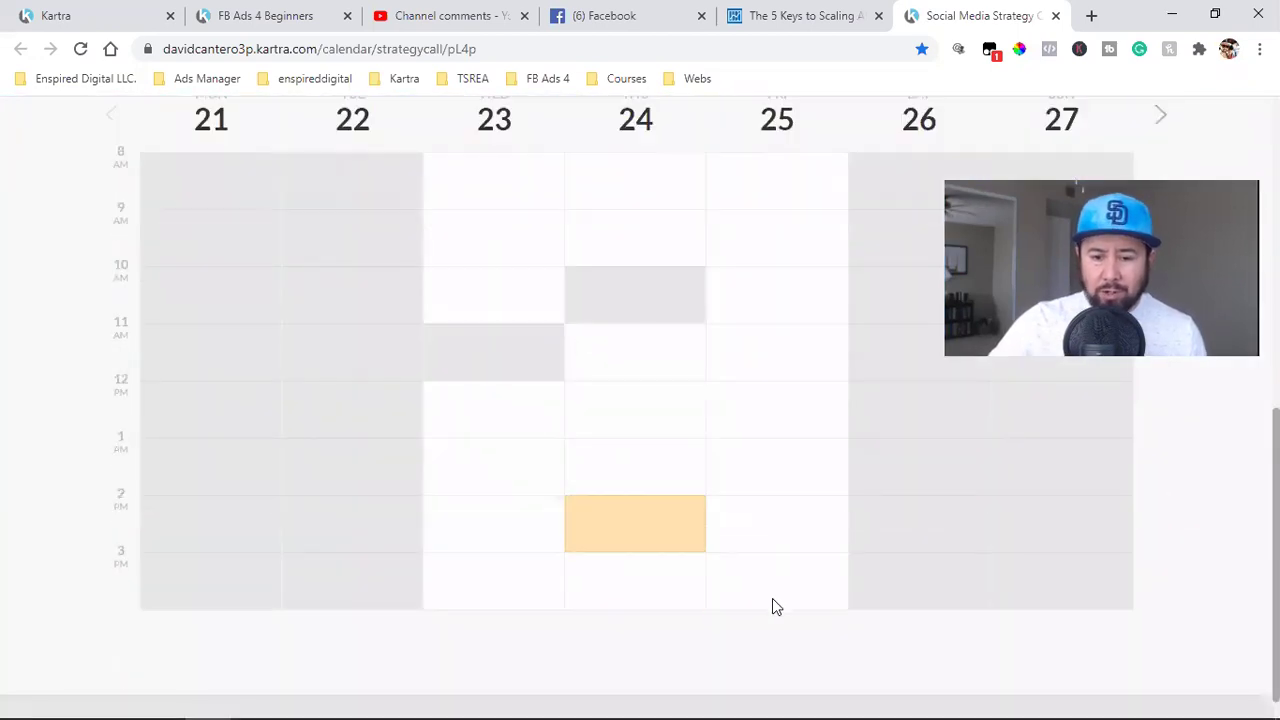
left_click(777, 600)
left_click(1087, 582)
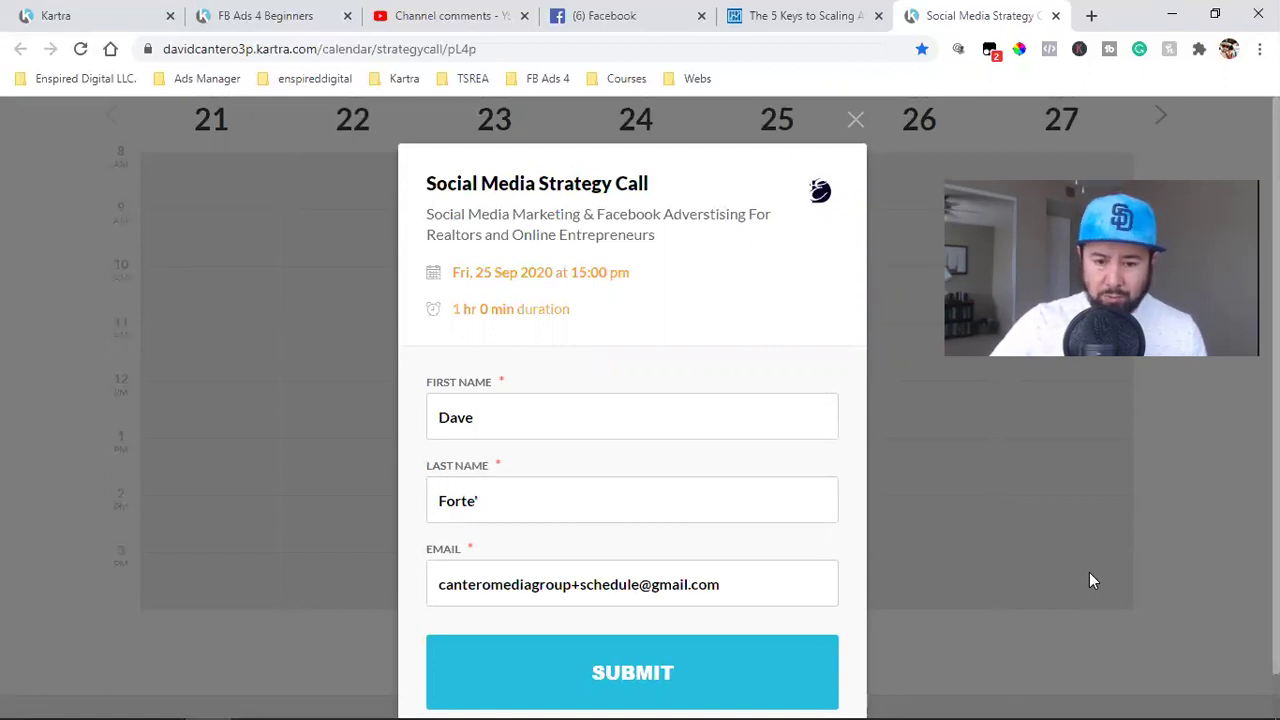
Shorten the e-mail address in the Social Media Strategy Call booking form and submit the booking
left_click(574, 582)
key("BackSpace")
key("BackSpace")
key("BackSpace")
key("BackSpace")
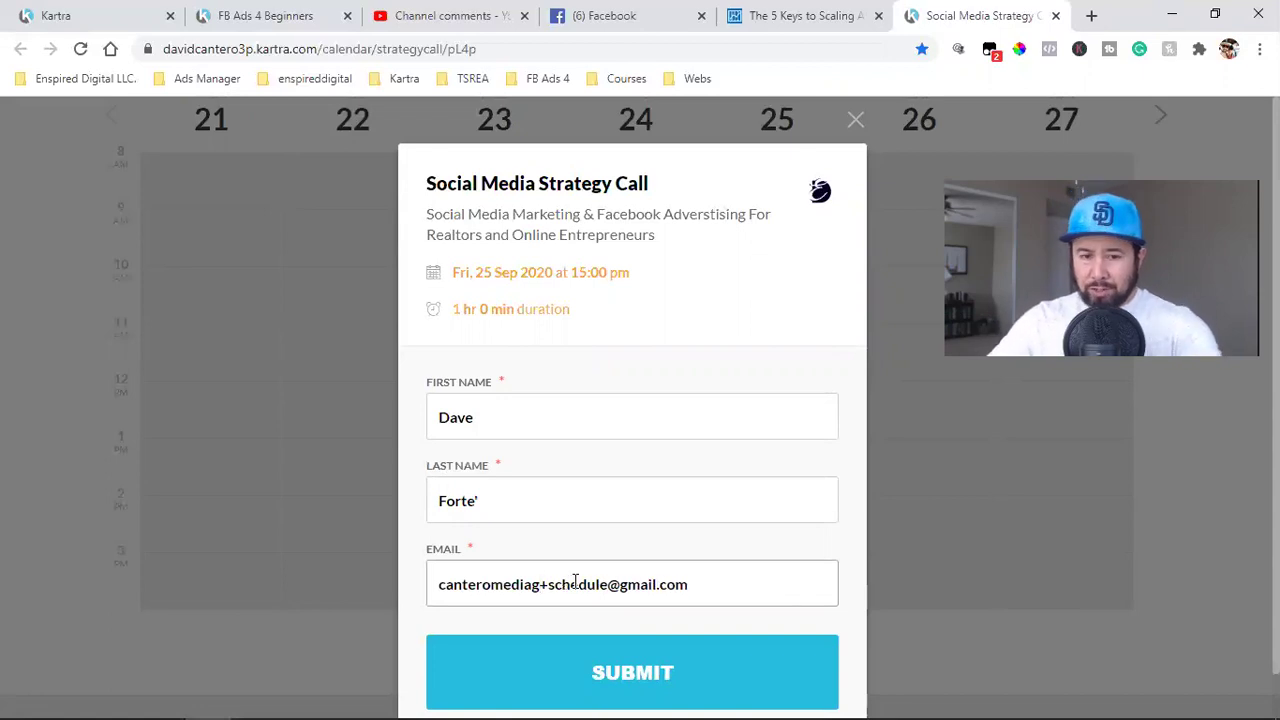
scroll(695, 621, "down", 1)
left_click(695, 621)
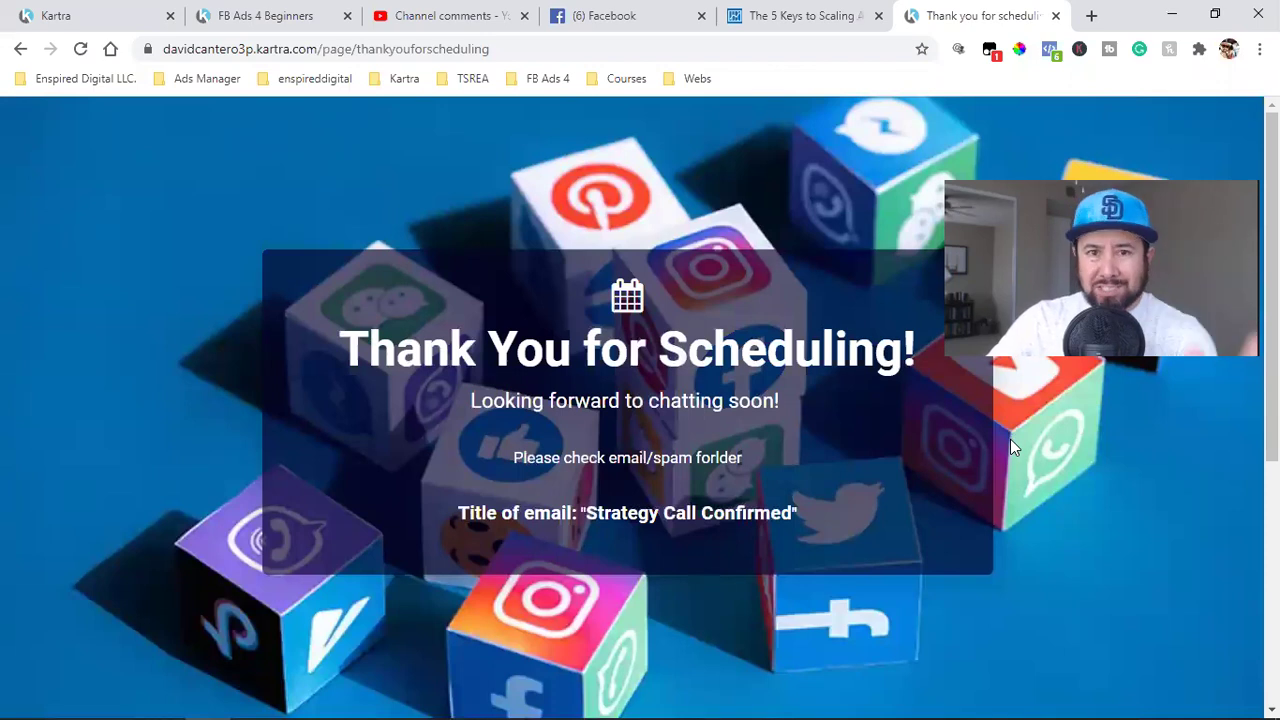
Check the thank-you page's tracking events with Facebook Pixel Helper, close it, and highlight the page's web address
left_click(1049, 49)
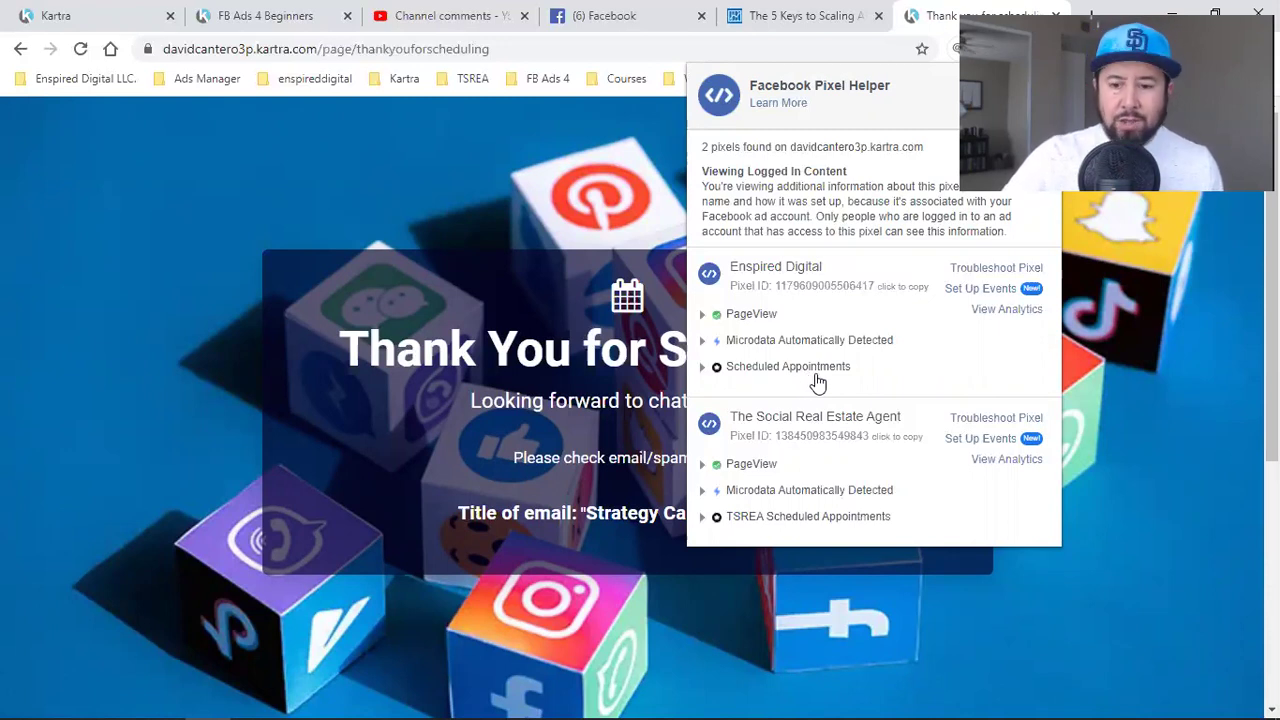
left_click(1153, 419)
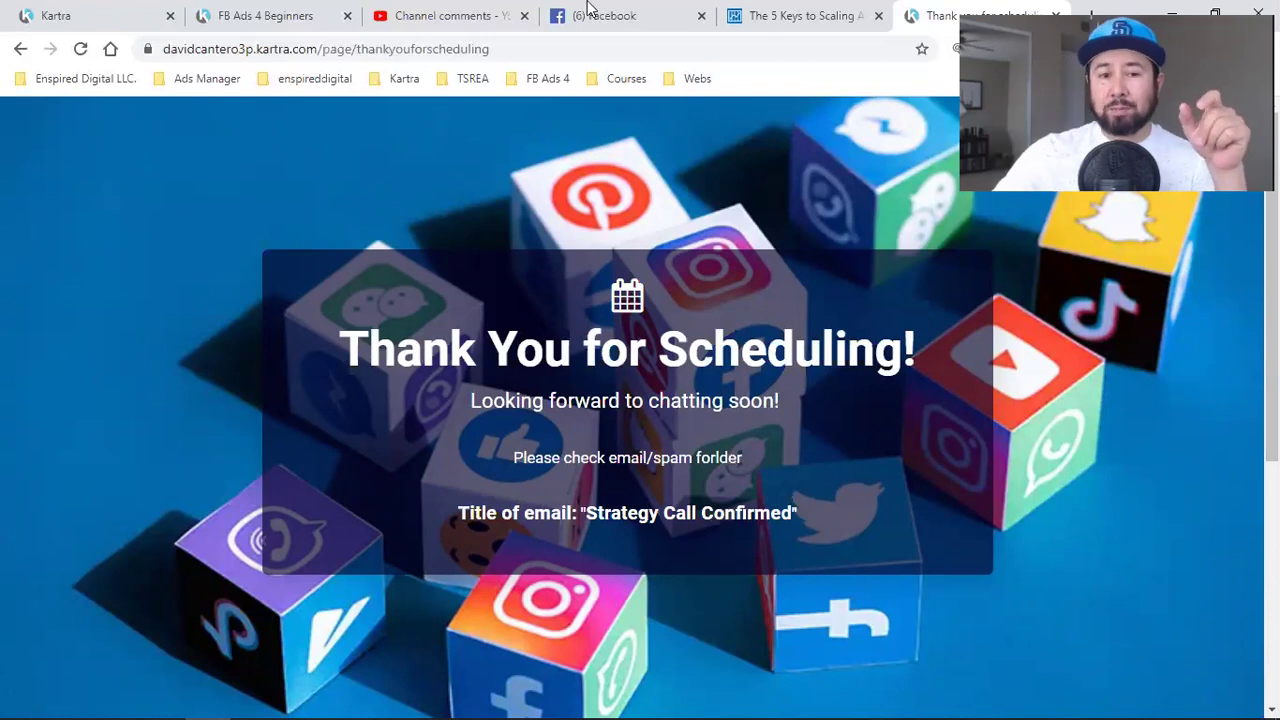
left_click(340, 60)
left_click(340, 55)
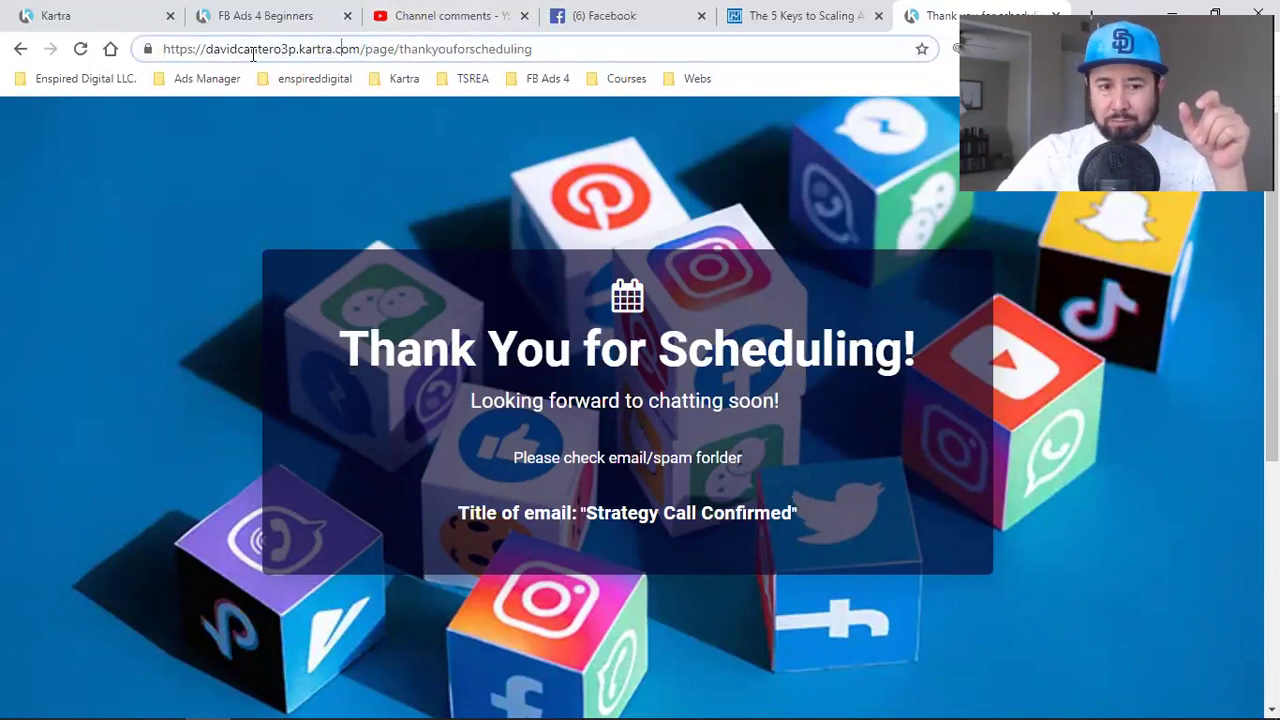
left_click_drag(203, 50, 556, 48)
left_click(206, 49)
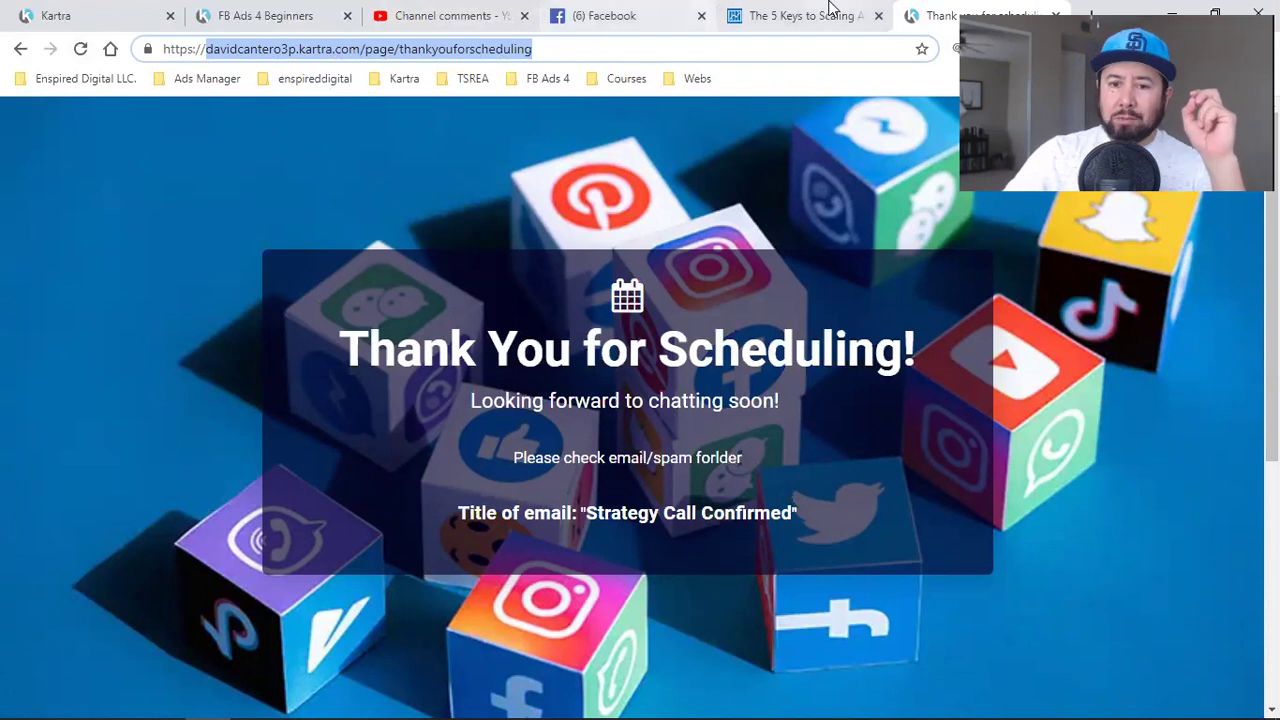
Go back to the "5 Keys to Scaling ANY Digital Product" landing page and open its free training e-mail form
left_click(800, 15)
left_click(622, 6)
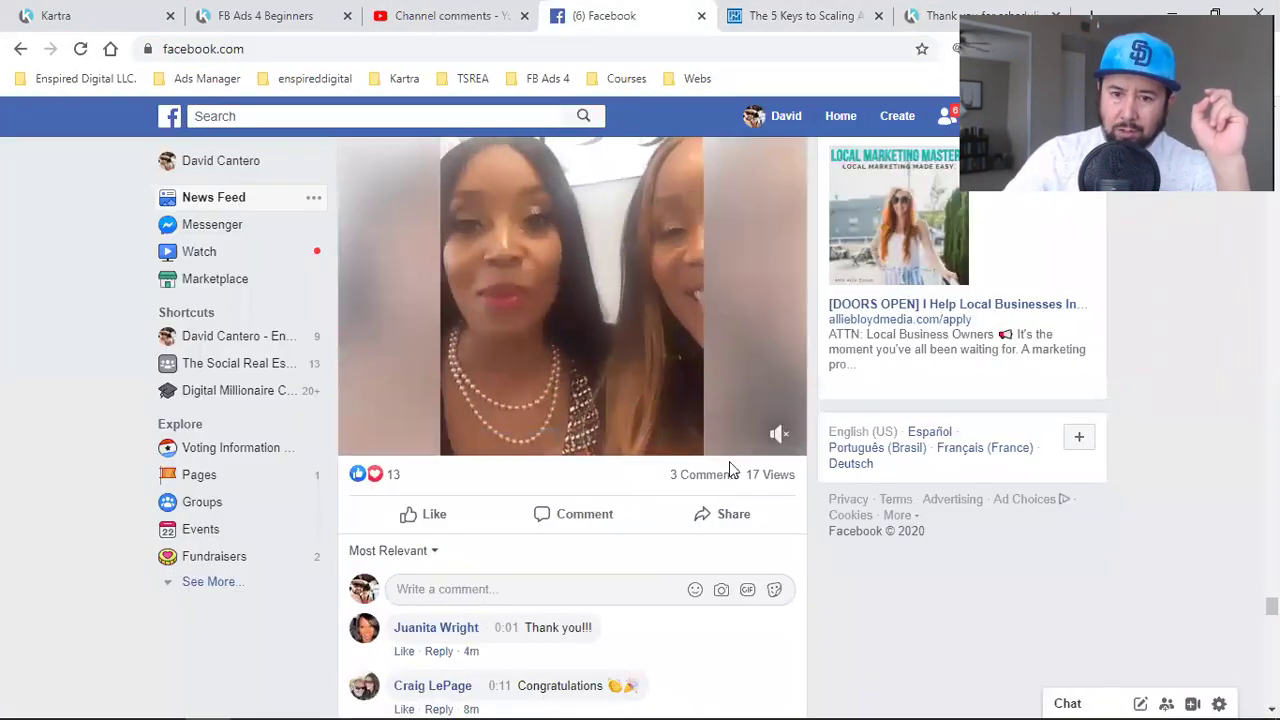
left_click(806, 12)
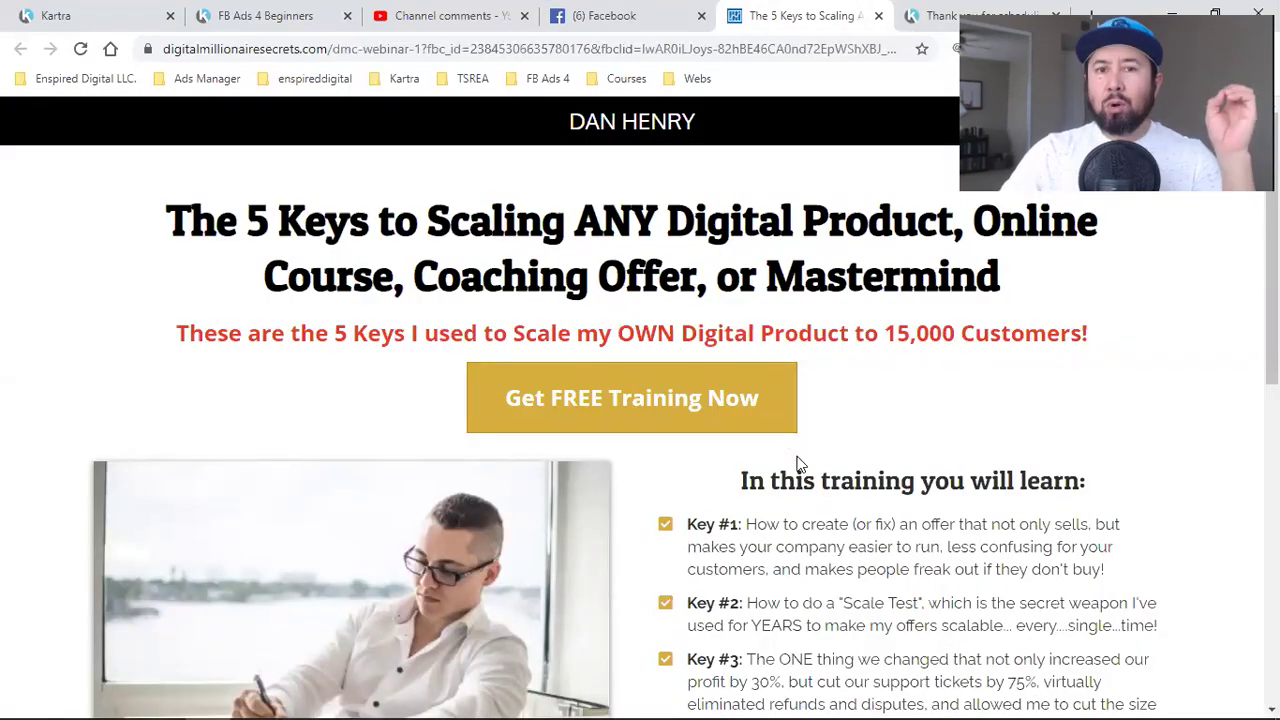
left_click(725, 418)
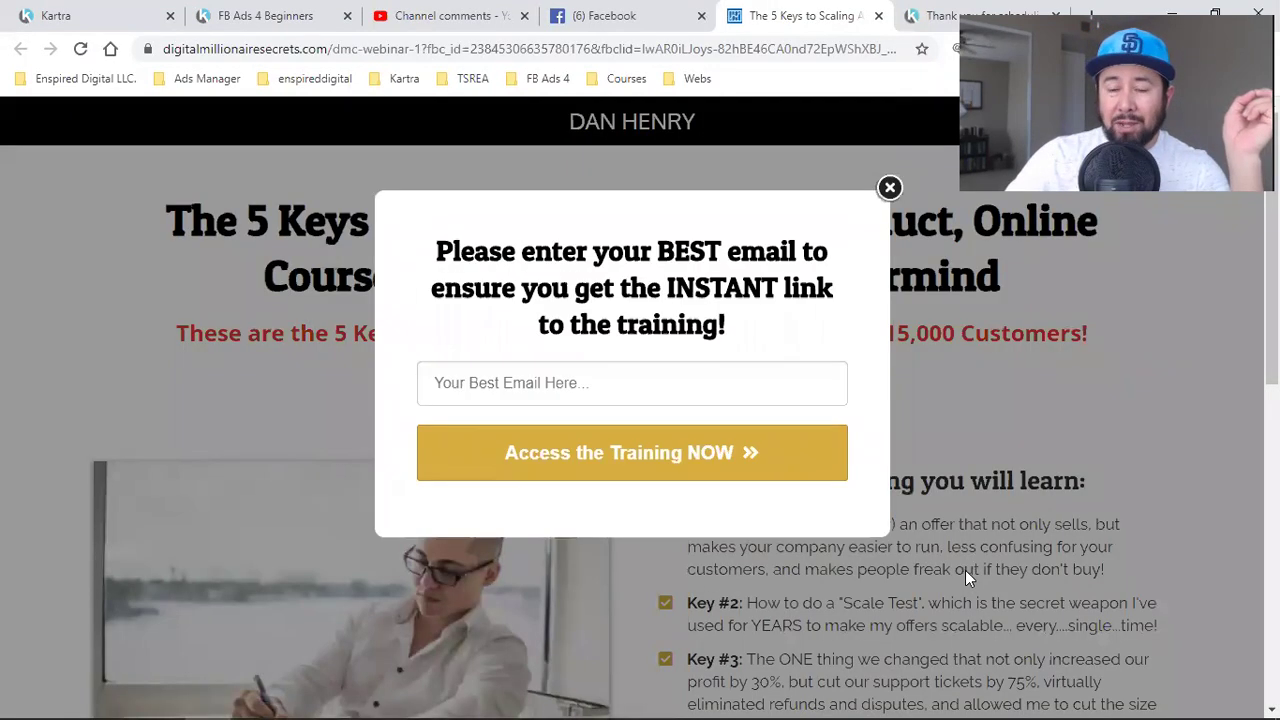
Return to the "Thank You for Scheduling!" page and highlight its web address from the domain to the end
left_click(945, 12)
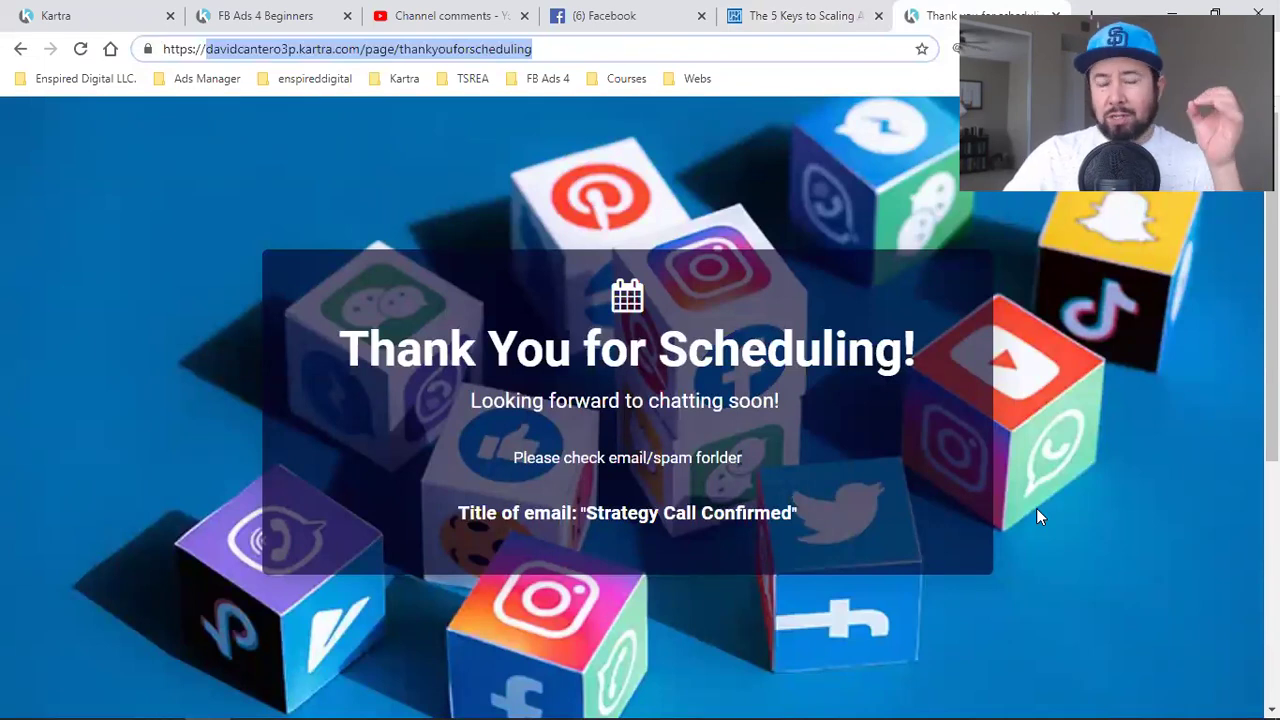
left_click(366, 56)
left_click(341, 52)
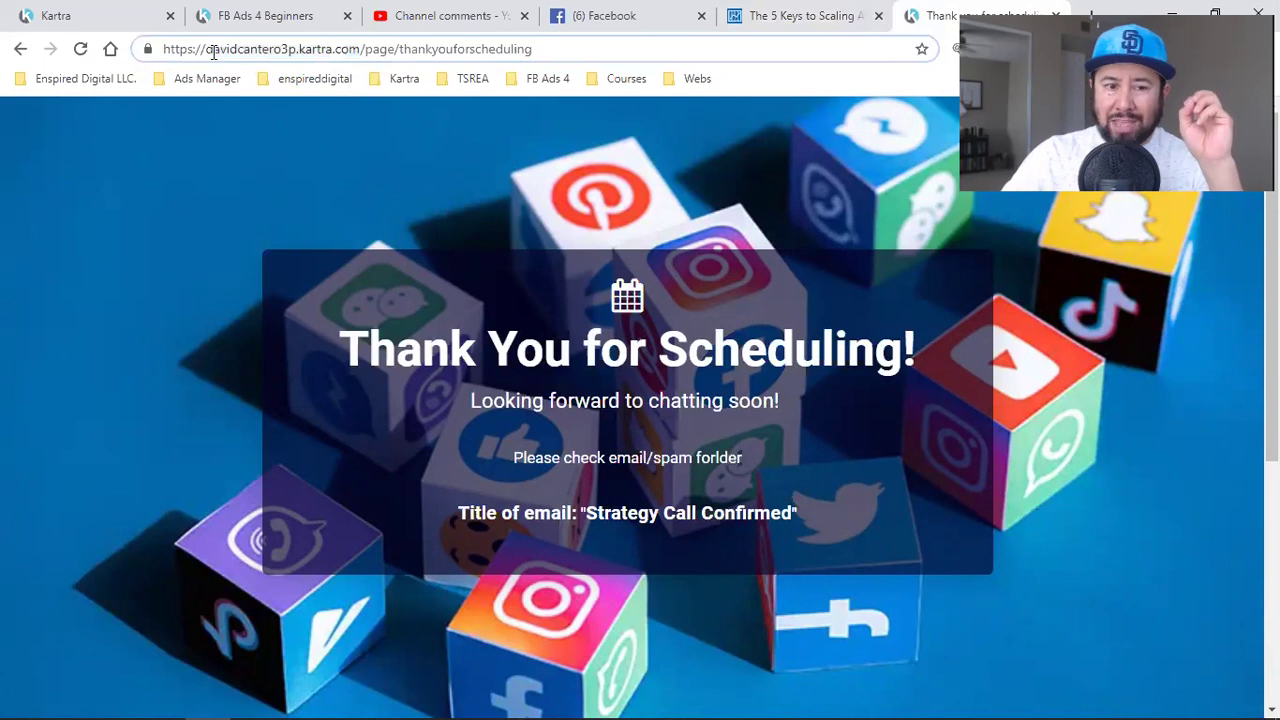
left_click_drag(205, 50, 606, 50)
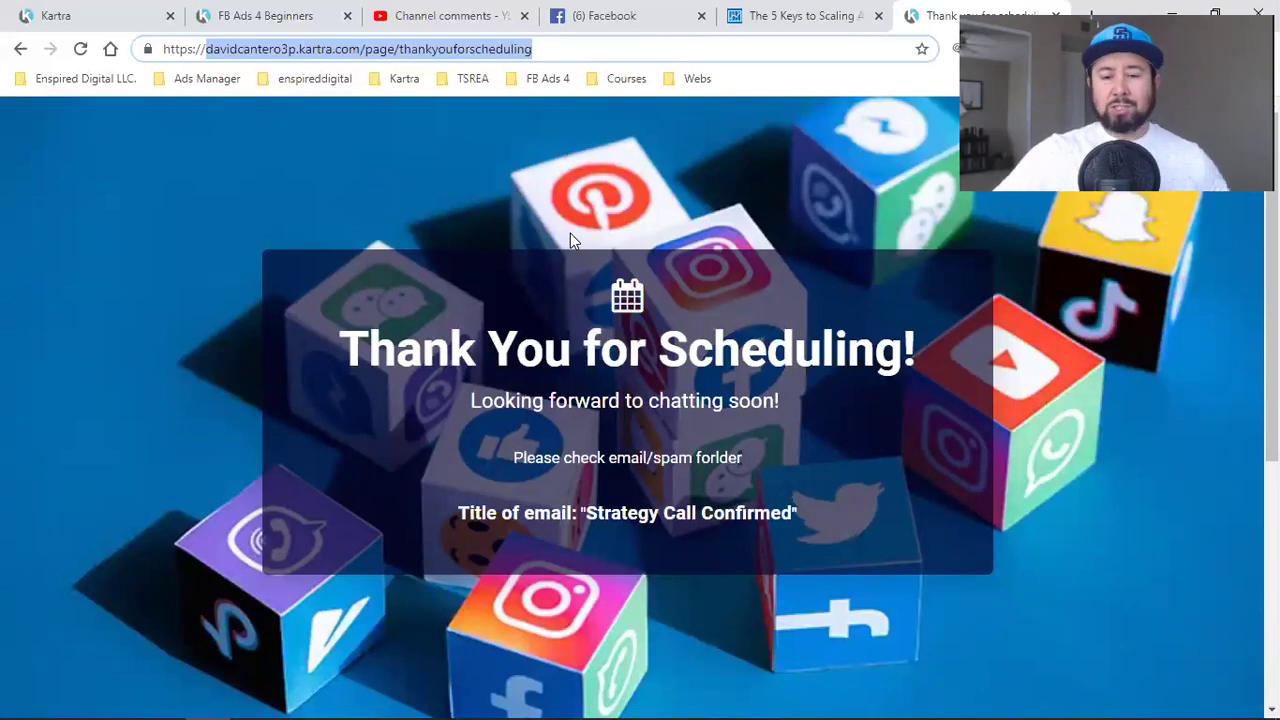
Switch to YouTube Studio and highlight the viewer's question about building the relationship on the back-end
left_click(443, 15)
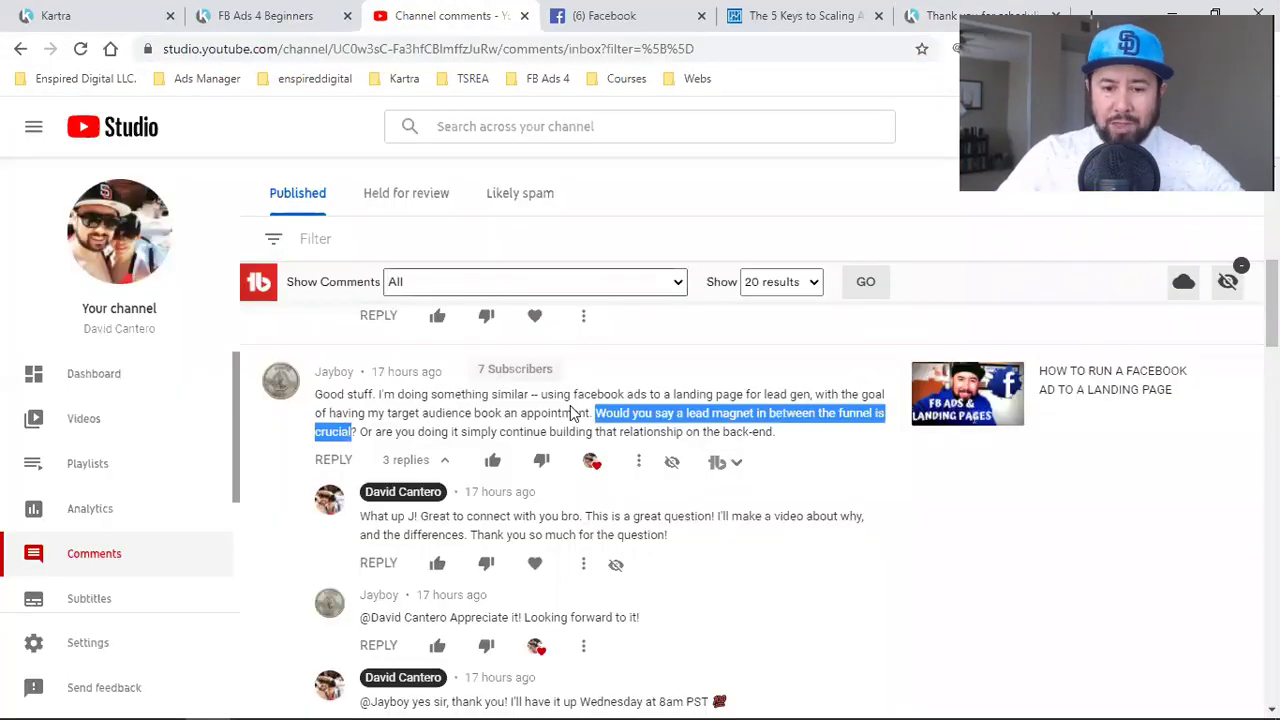
left_click(396, 437)
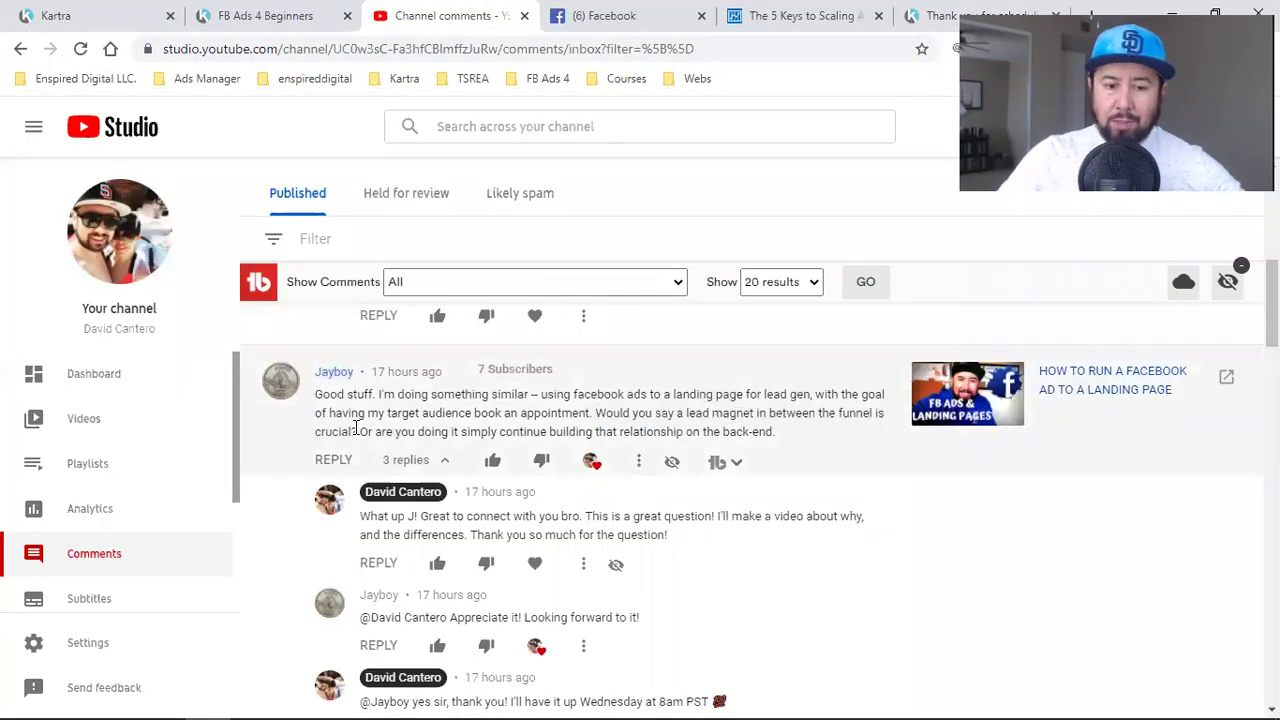
left_click_drag(362, 431, 773, 432)
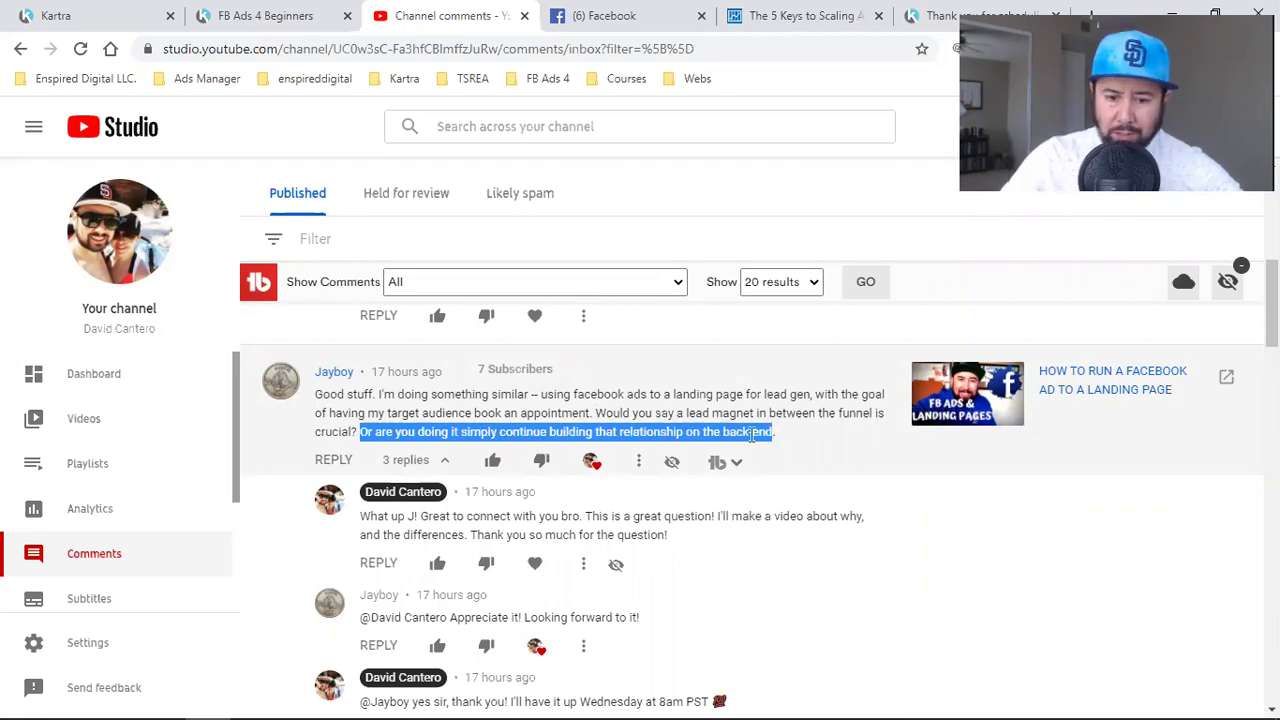
left_click(832, 447)
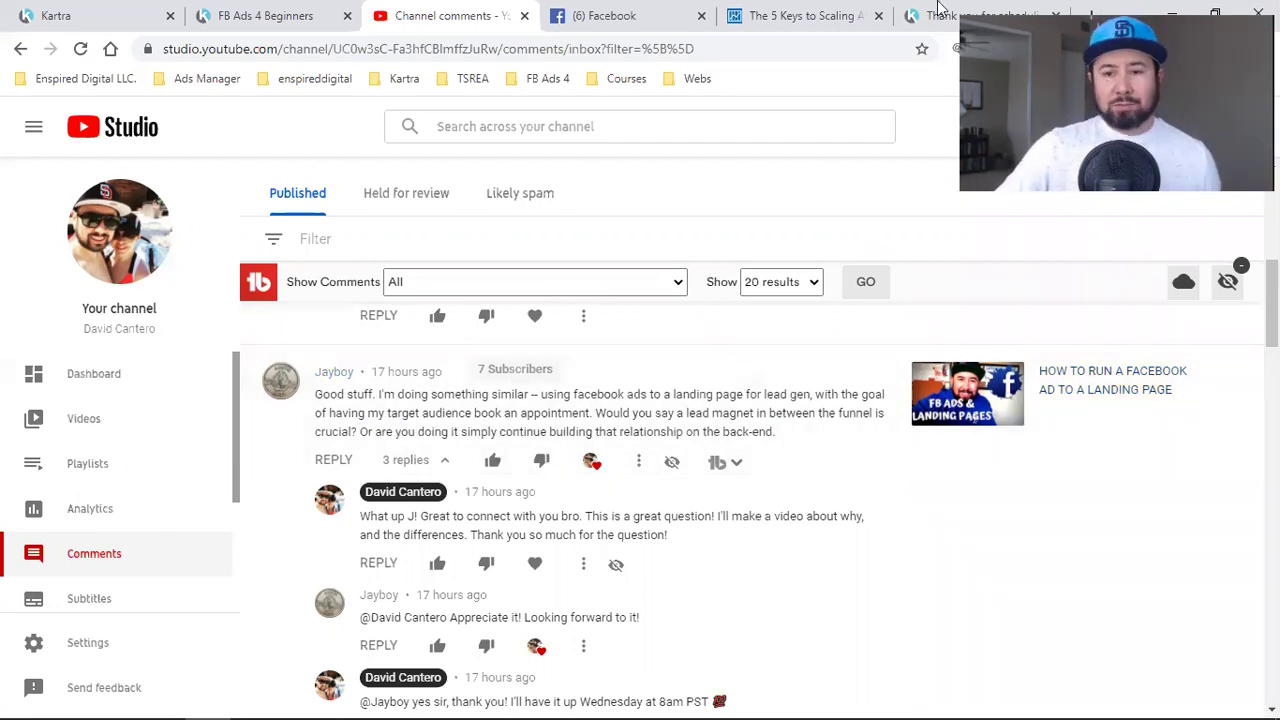
Switch to Kartra, close the Publish page dialog, and look over the TSREA Book pages and available sections
left_click(42, 12)
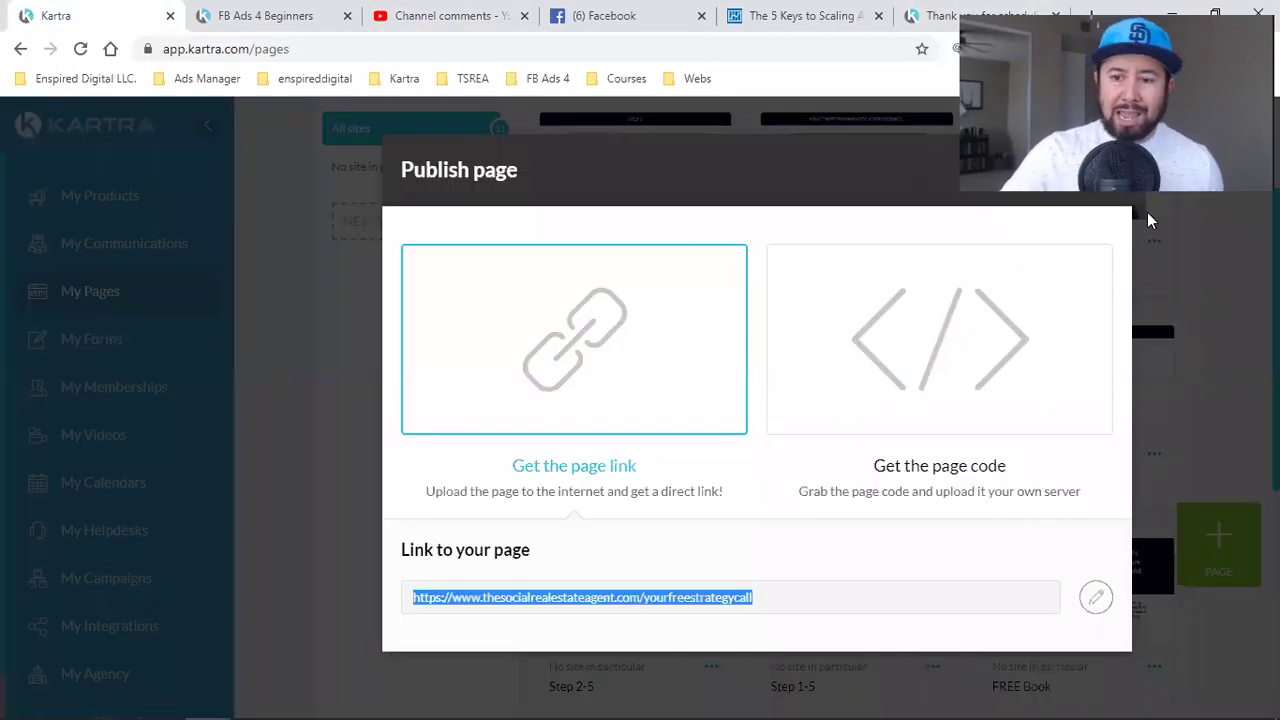
left_click(1078, 167)
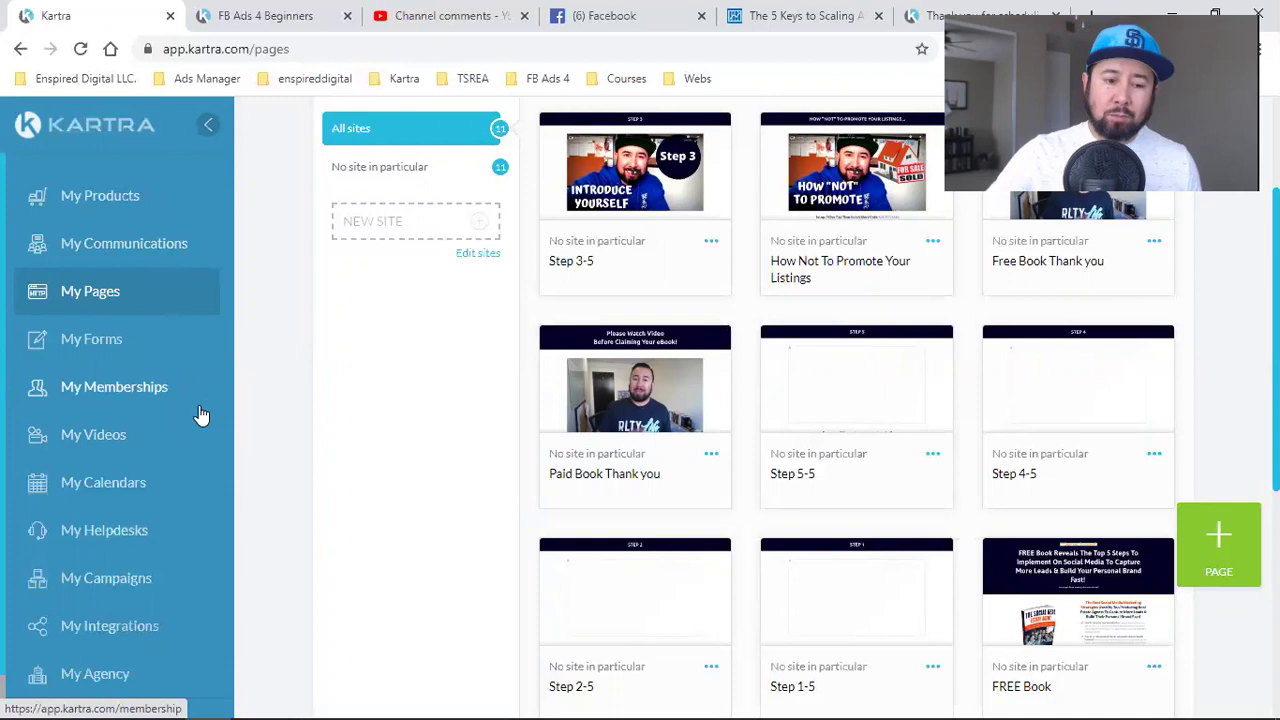
scroll(115, 470, "down", 1)
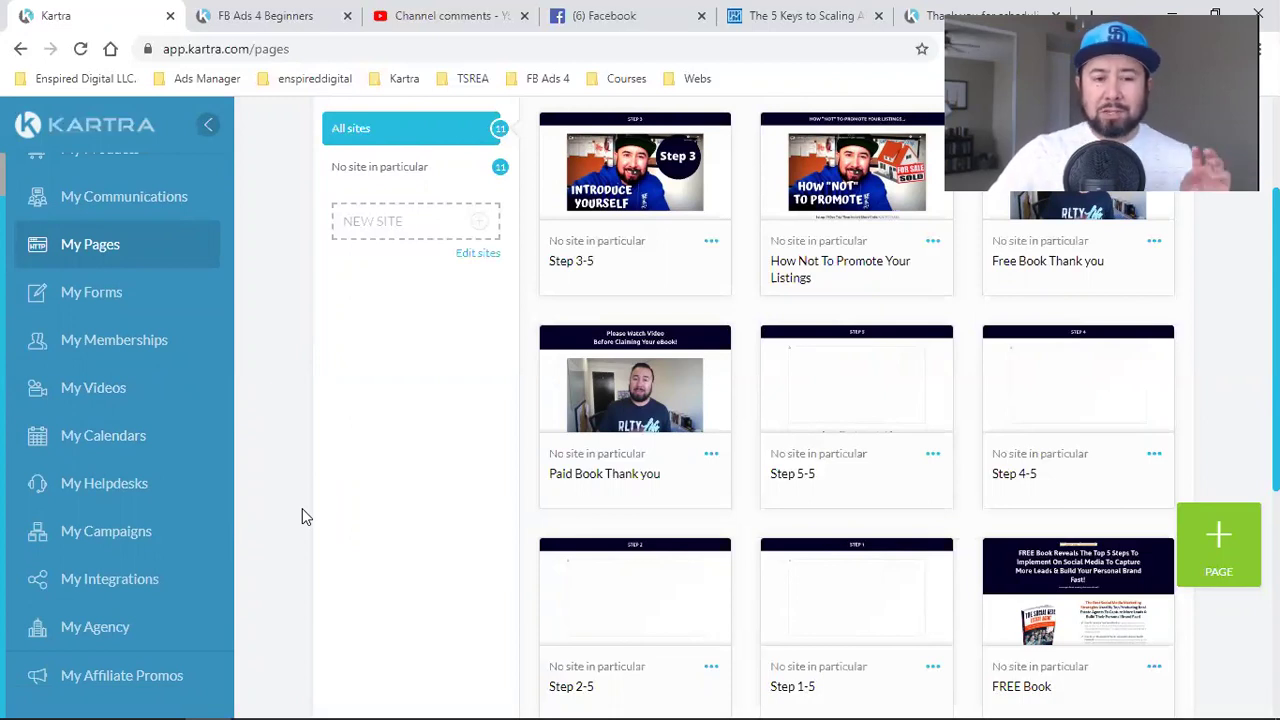
scroll(302, 516, "up", 2)
scroll(100, 289, "up", 1)
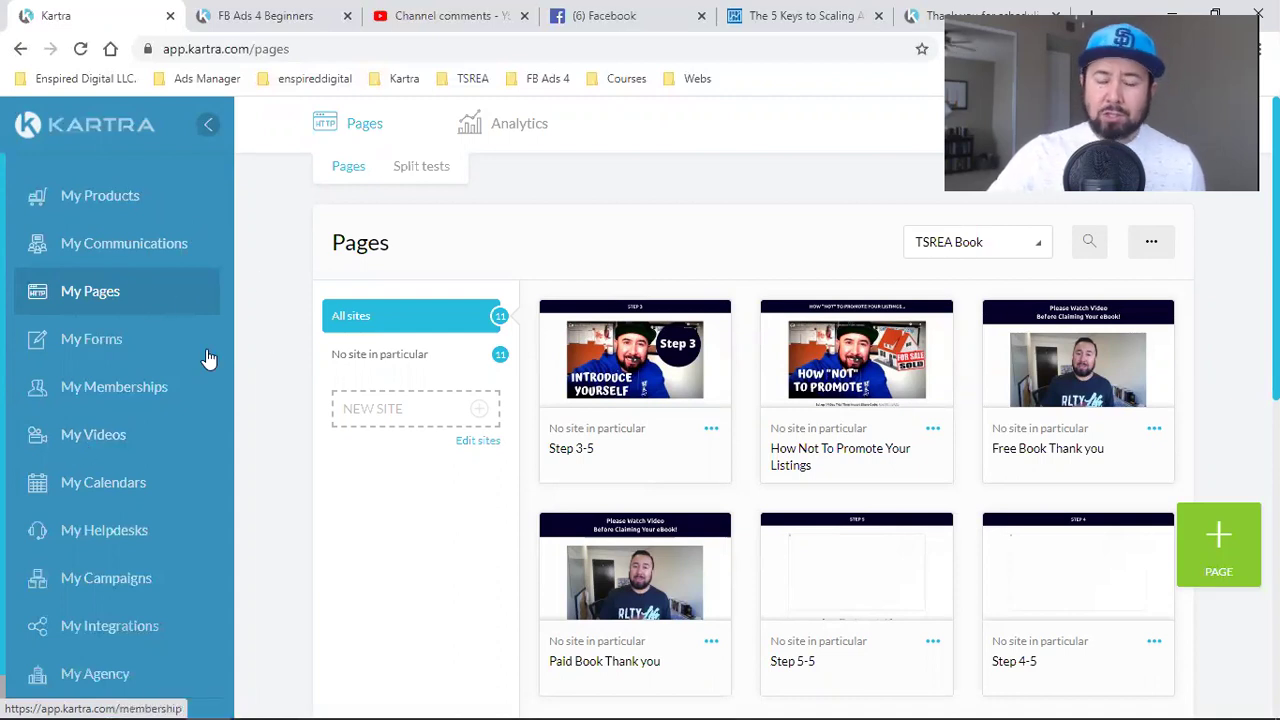
Revisit the viewer's comment in YouTube Studio, and check Kartra's leads list and communication options
left_click(465, 14)
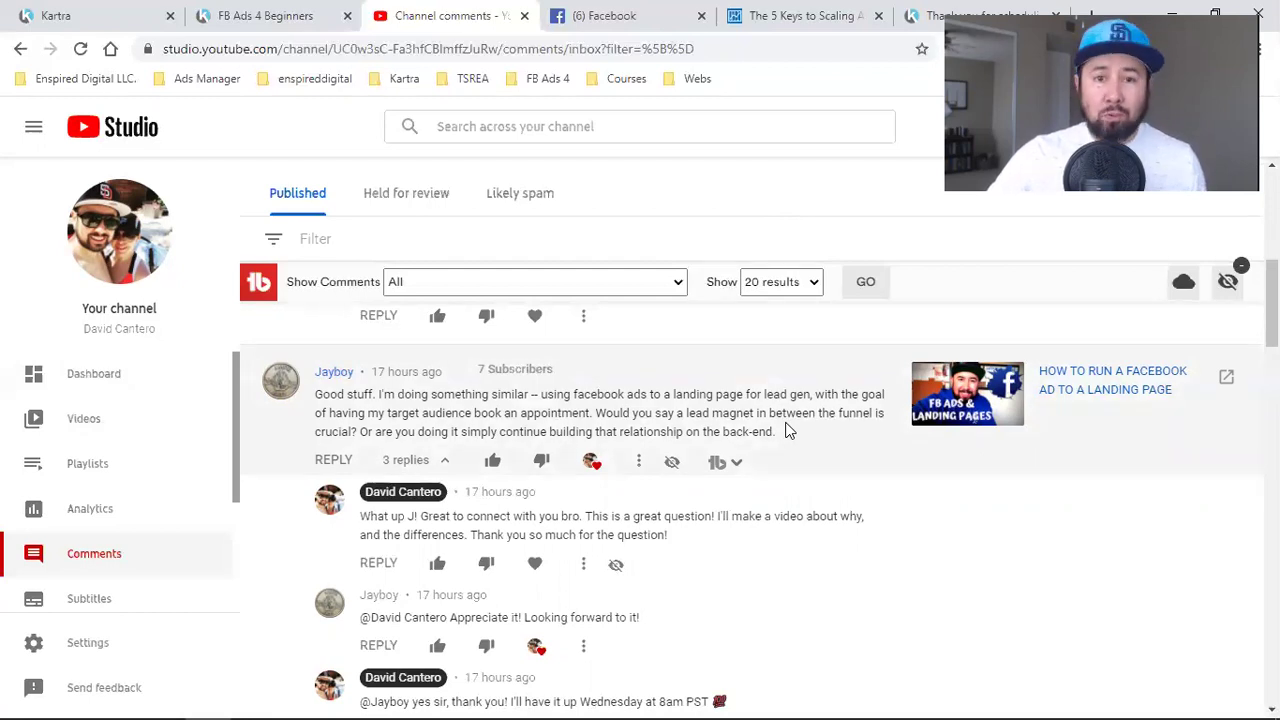
left_click(56, 15)
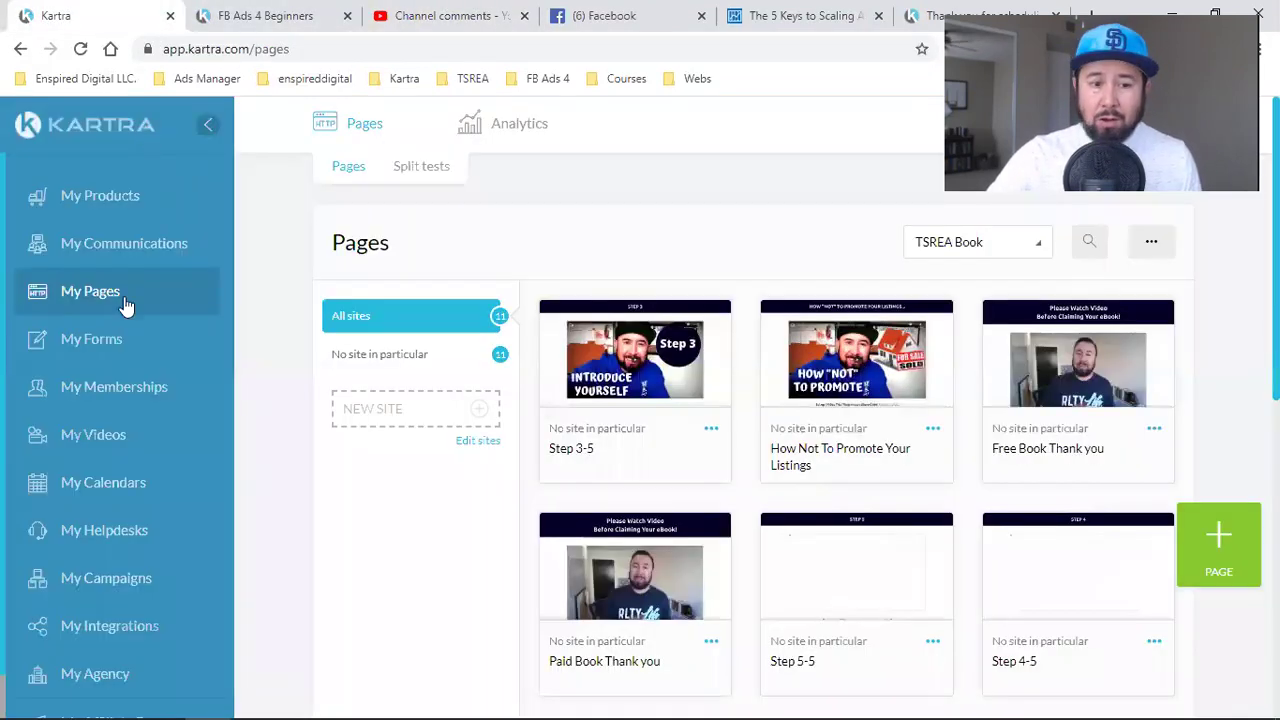
left_click(136, 251)
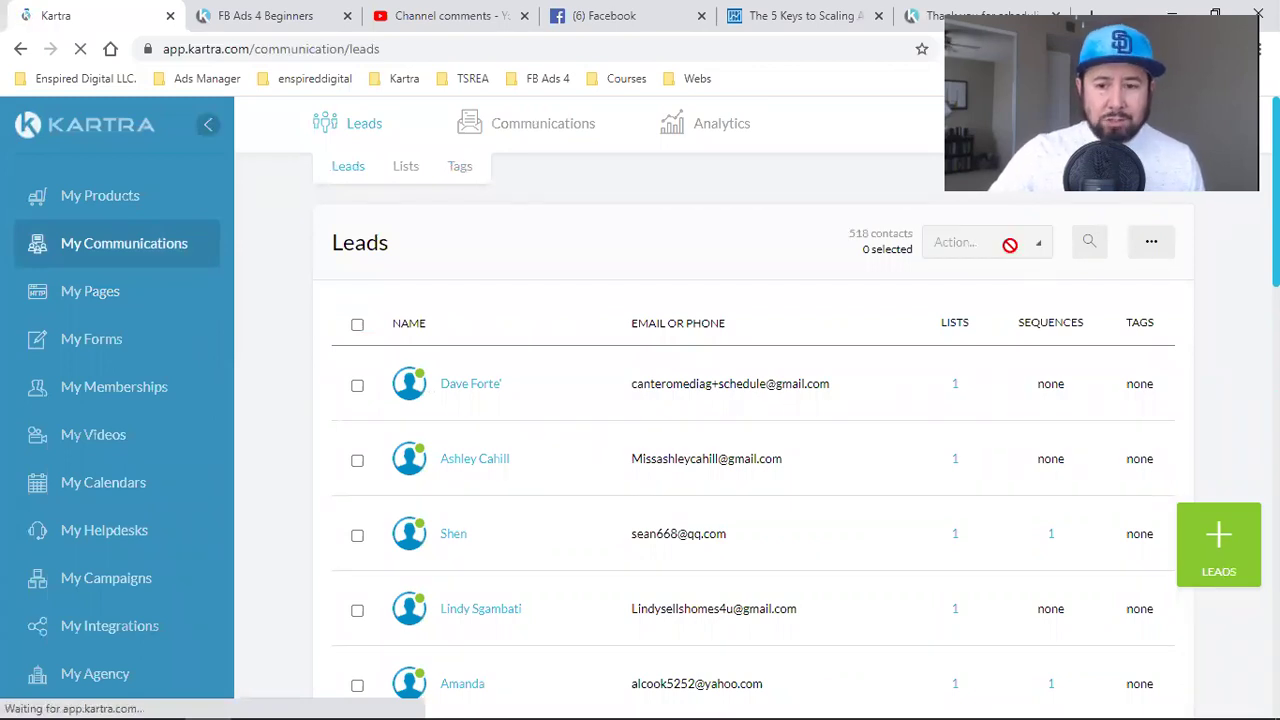
left_click(133, 250)
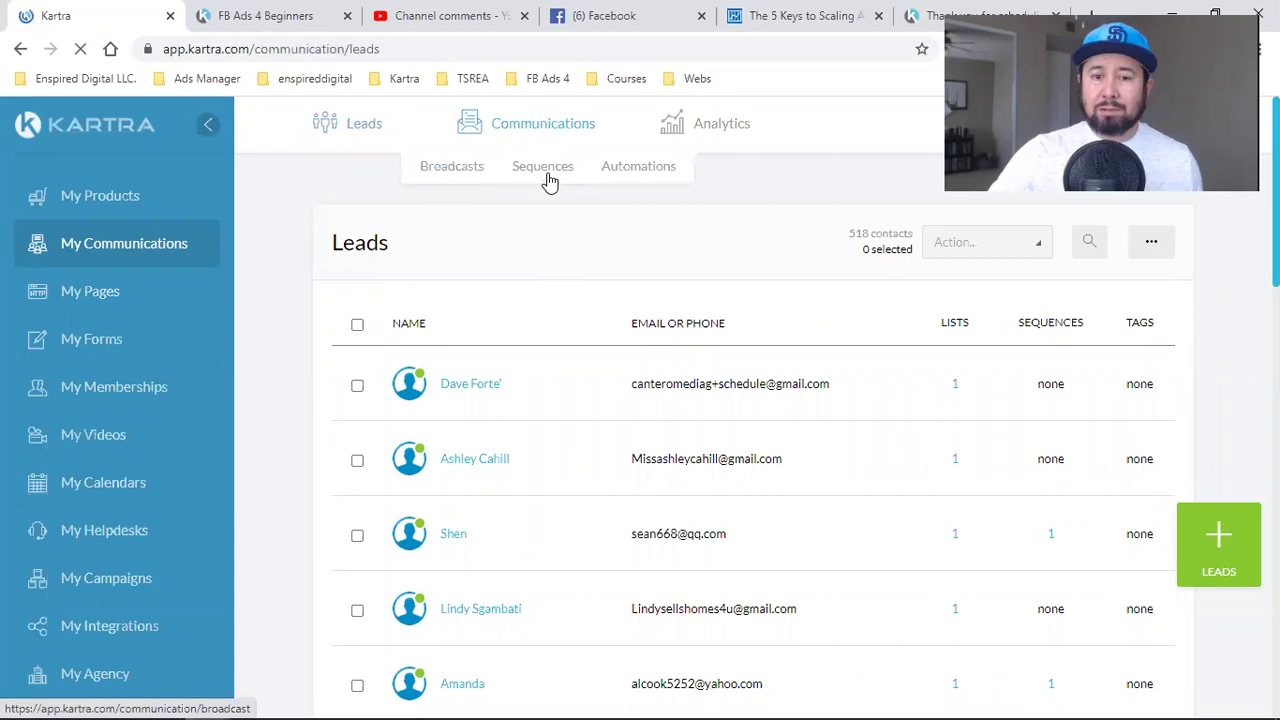
Filter the Kartra pages by the TSREA Book category and find the Step 5-5 page
left_click(95, 300)
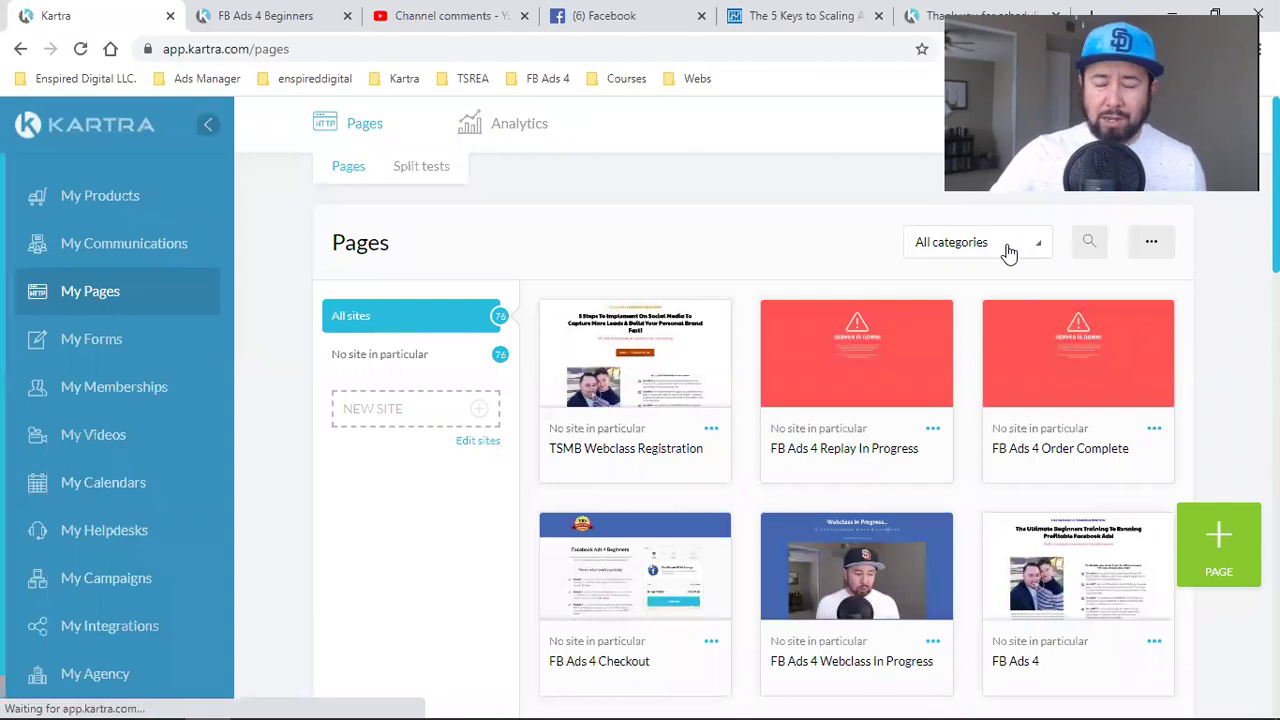
left_click(1004, 248)
scroll(1005, 400, "down", 2)
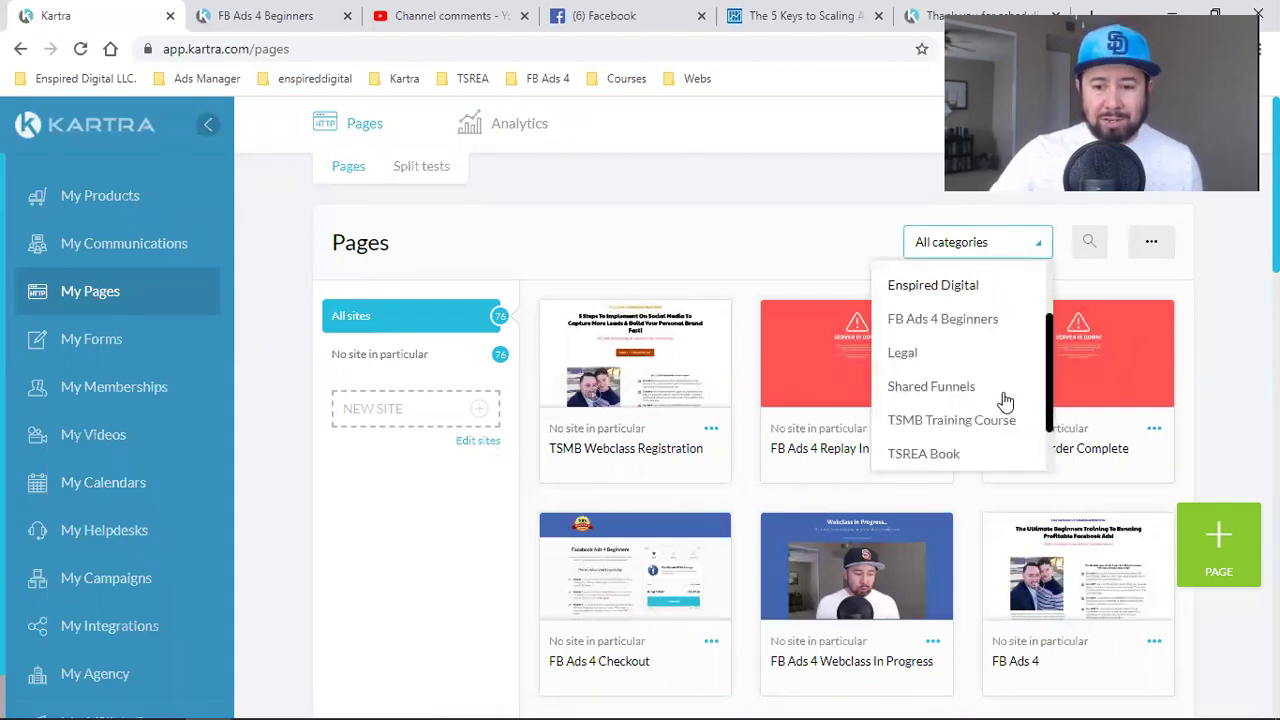
left_click(962, 456)
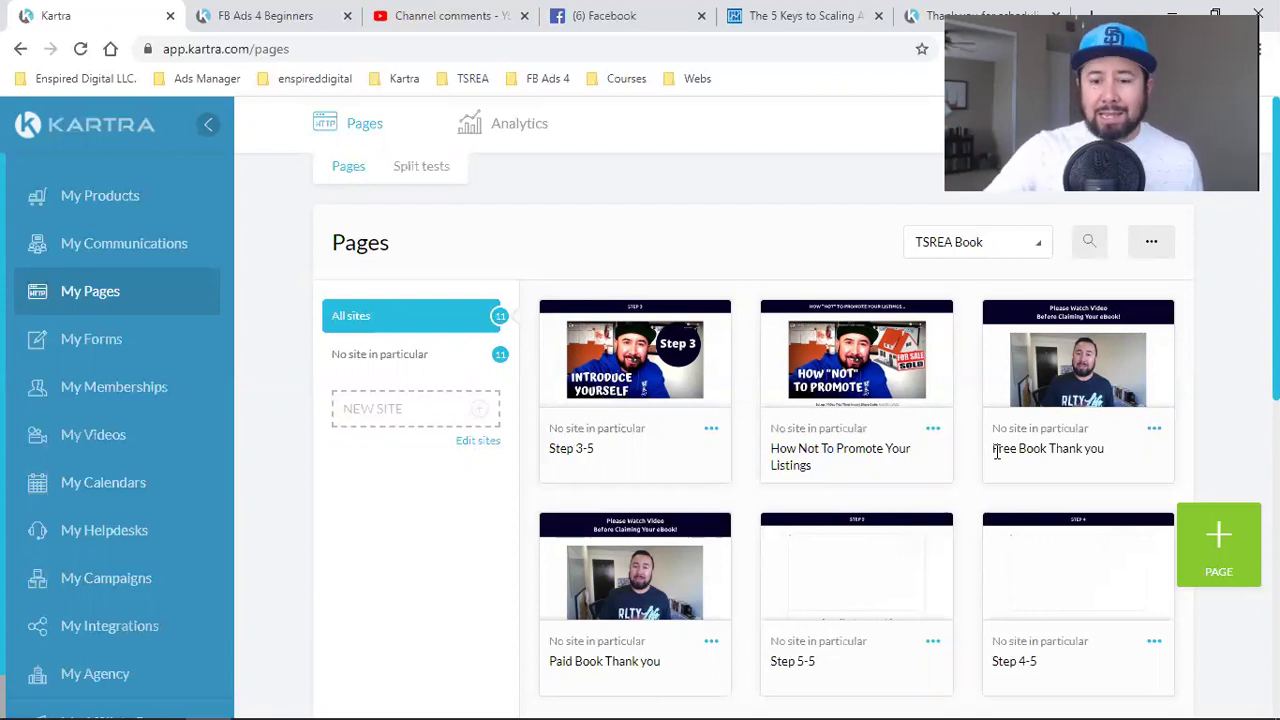
scroll(997, 452, "down", 1)
scroll(997, 452, "down", 2)
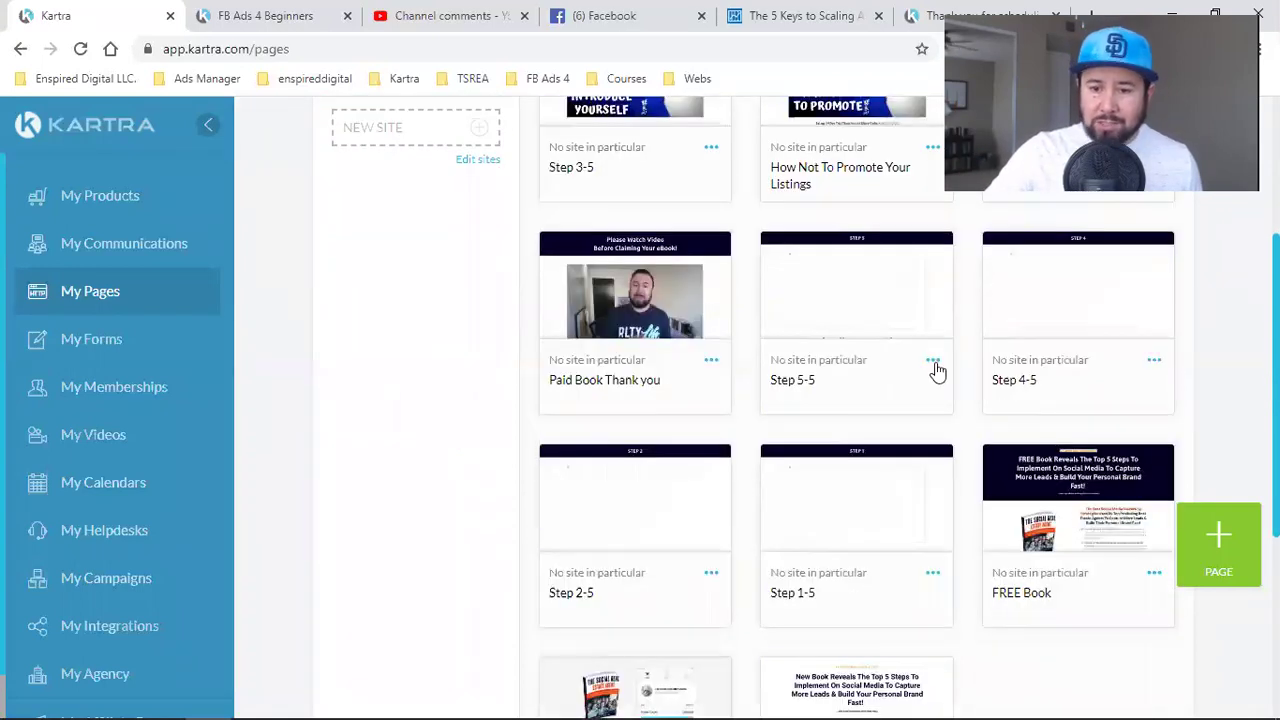
Get the direct page link of the Step 5-5 page and copy it
left_click(935, 370)
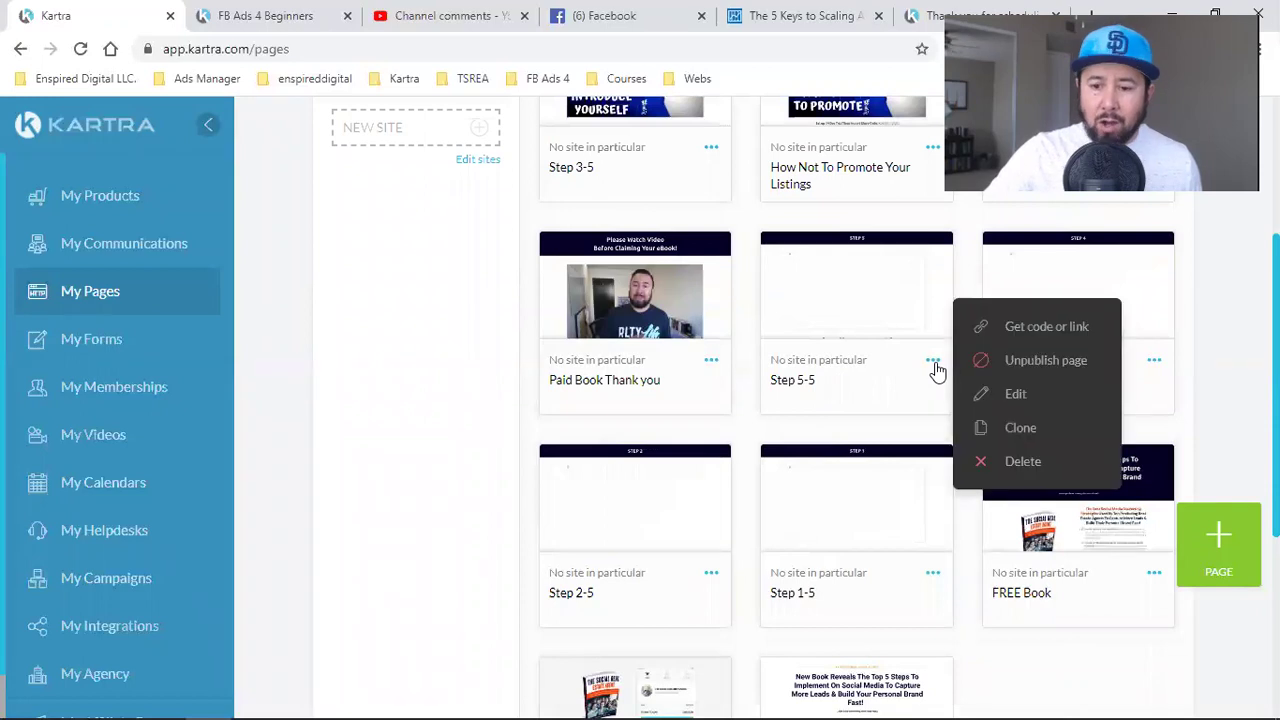
left_click(1005, 325)
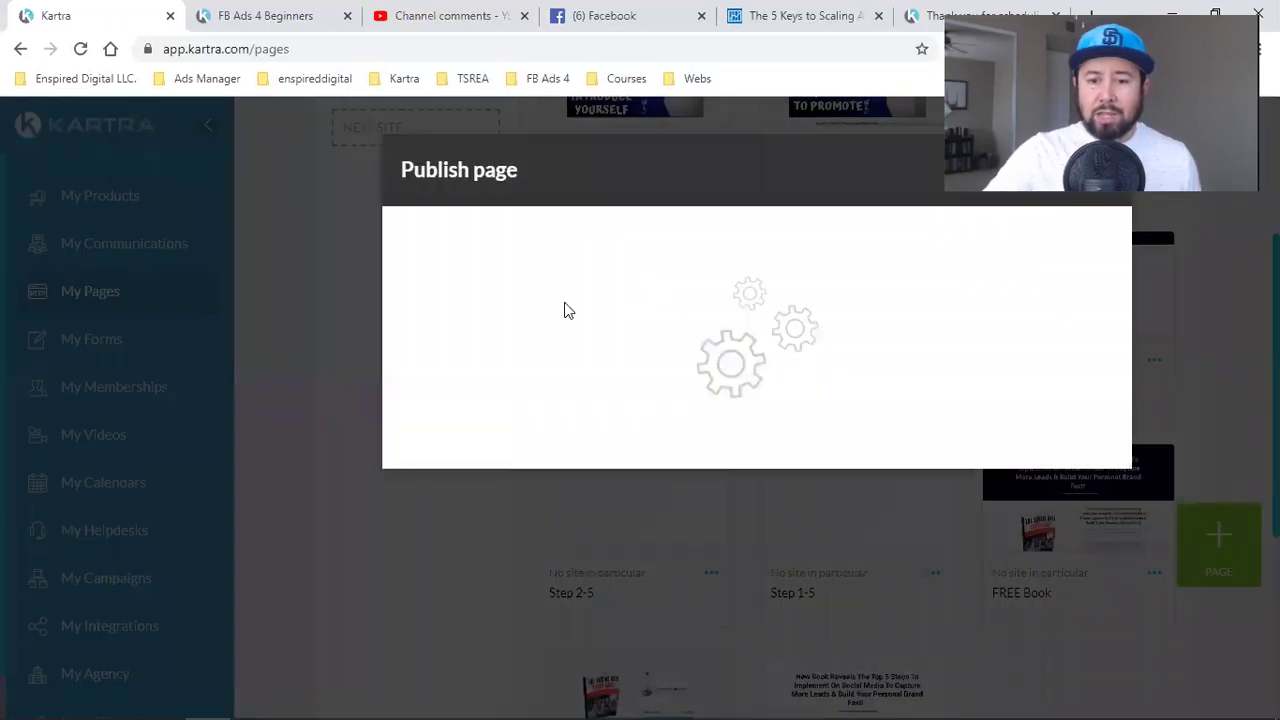
left_click(591, 349)
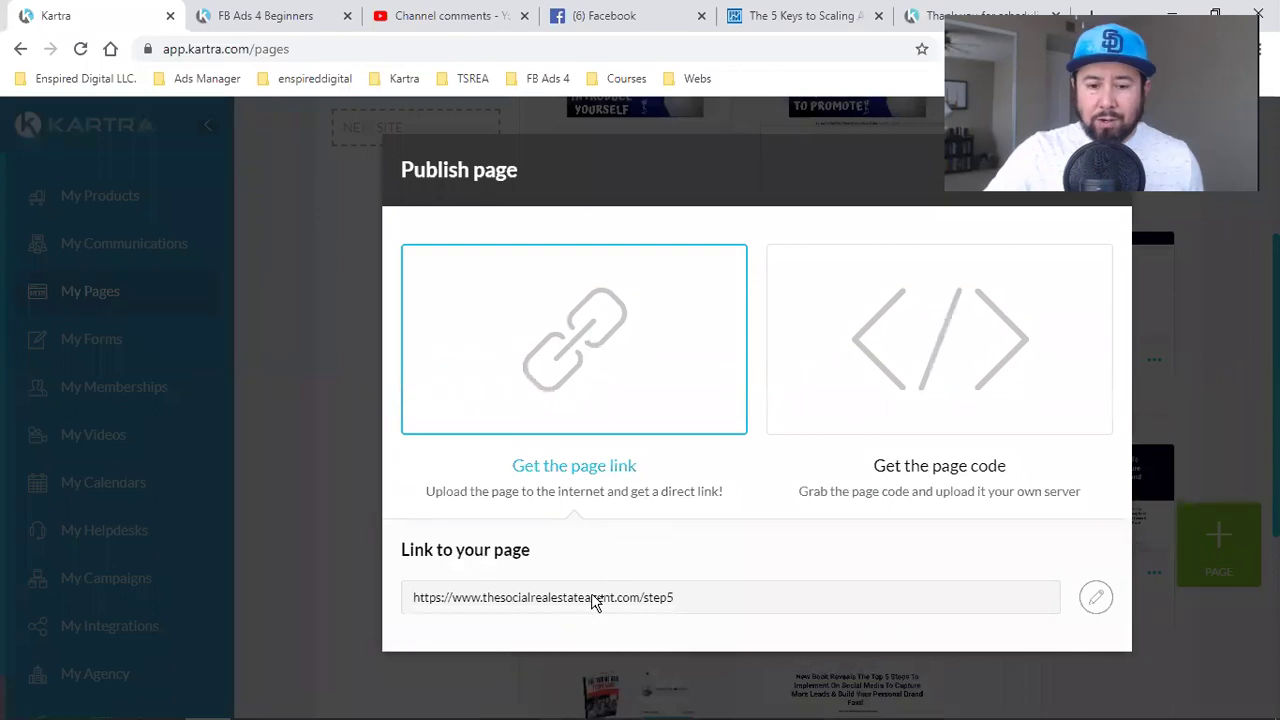
left_click(597, 600)
right_click(597, 600)
left_click(638, 474)
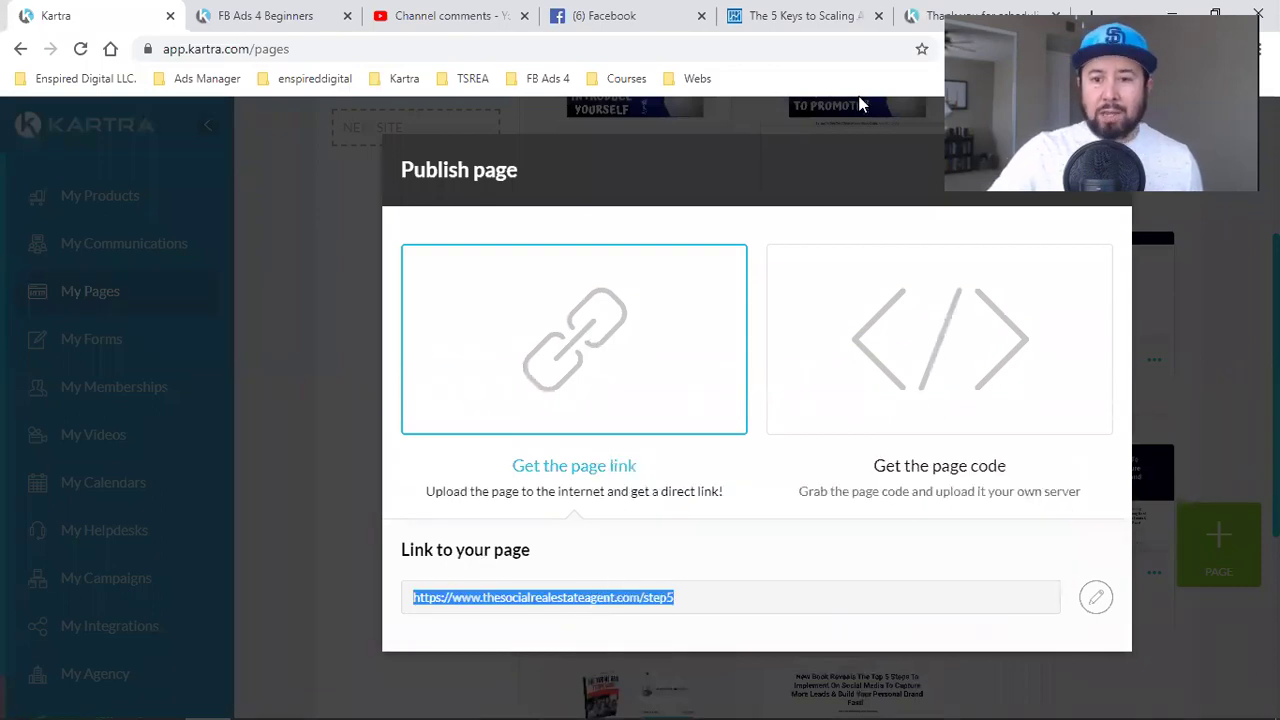
Open the copied thesocialrealestateagent.com/step5 link in a new browser tab
key("ctrl+t")
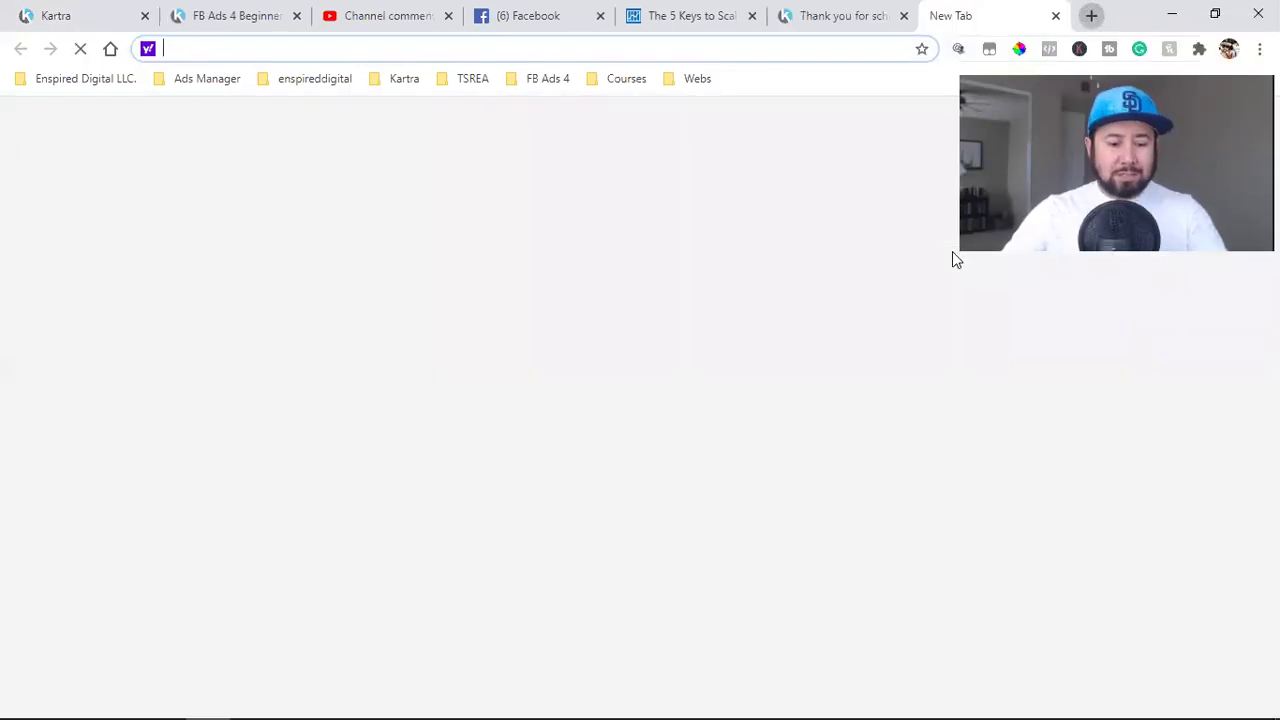
key("ctrl+v")
key("Return")
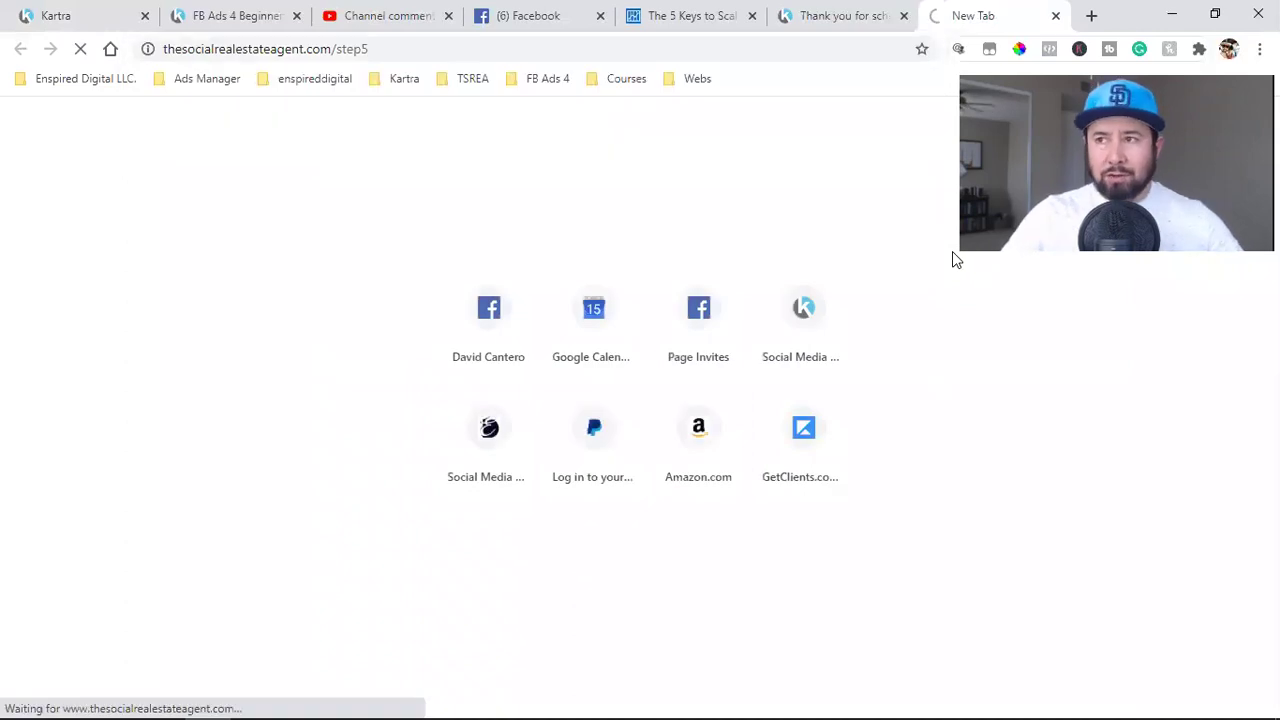